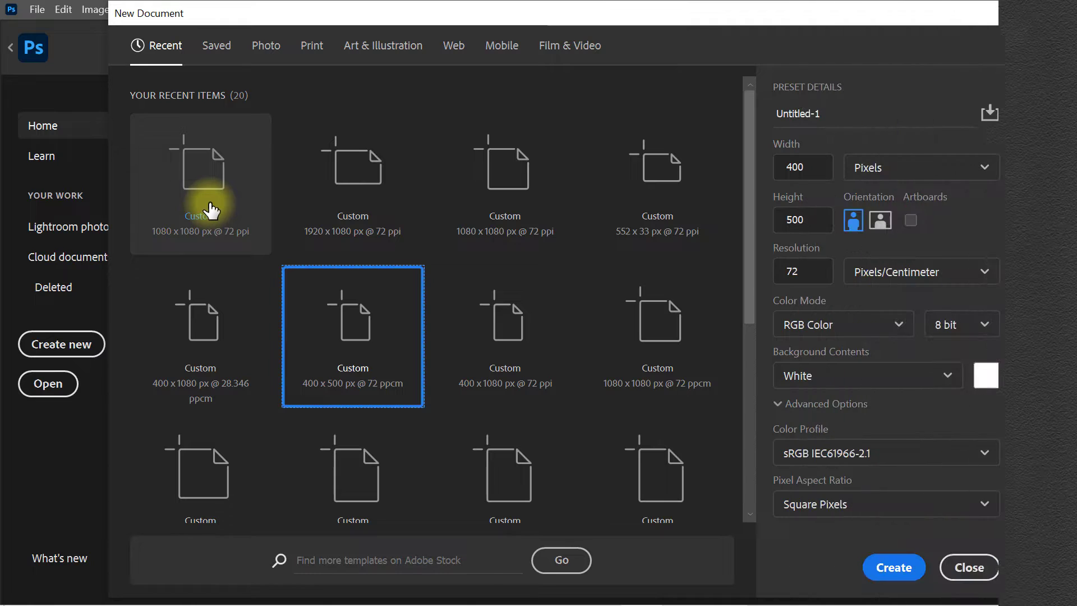
Step: Create a new 1080 × 1080 px document at 72 pixels/inch in RGB Color mode
{"action": "left_click", "coordinate": [212, 209]}
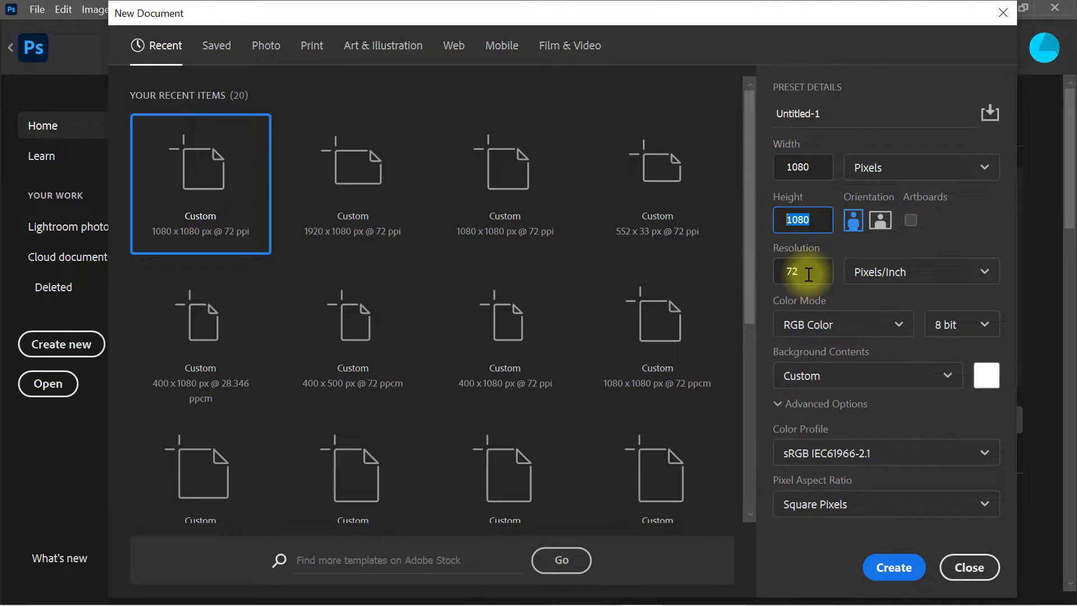
{"action": "left_click", "coordinate": [948, 271]}
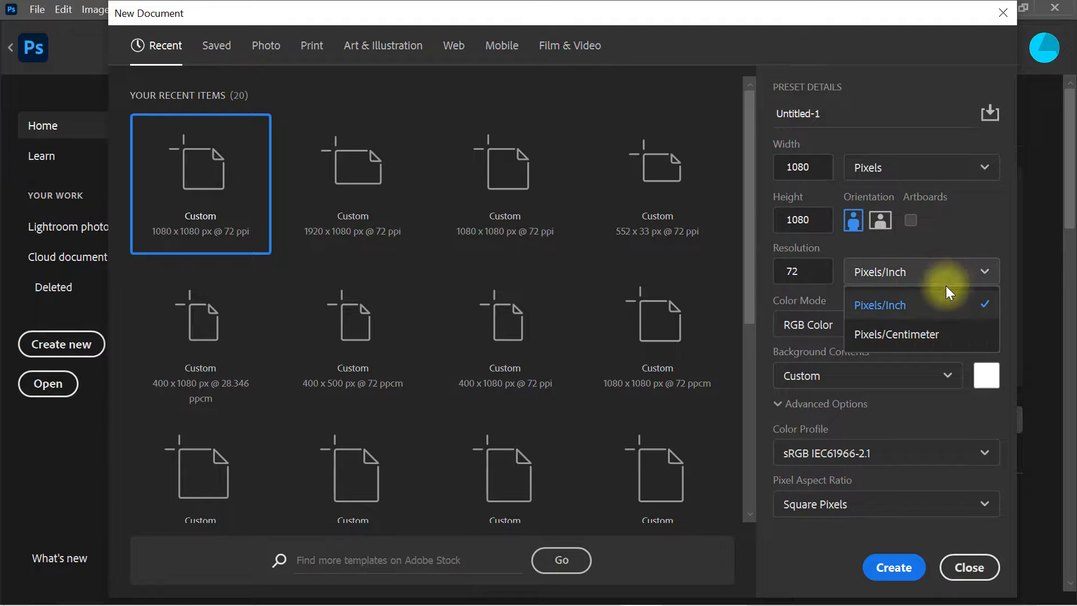
{"action": "left_click", "coordinate": [938, 310]}
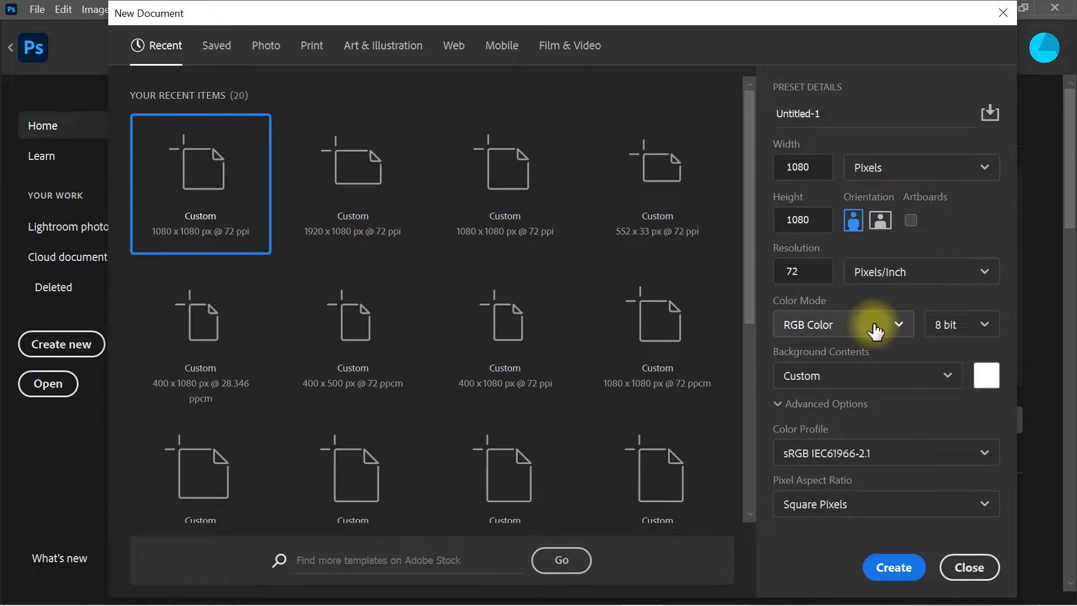
{"action": "left_click", "coordinate": [874, 332]}
{"action": "left_click", "coordinate": [861, 426]}
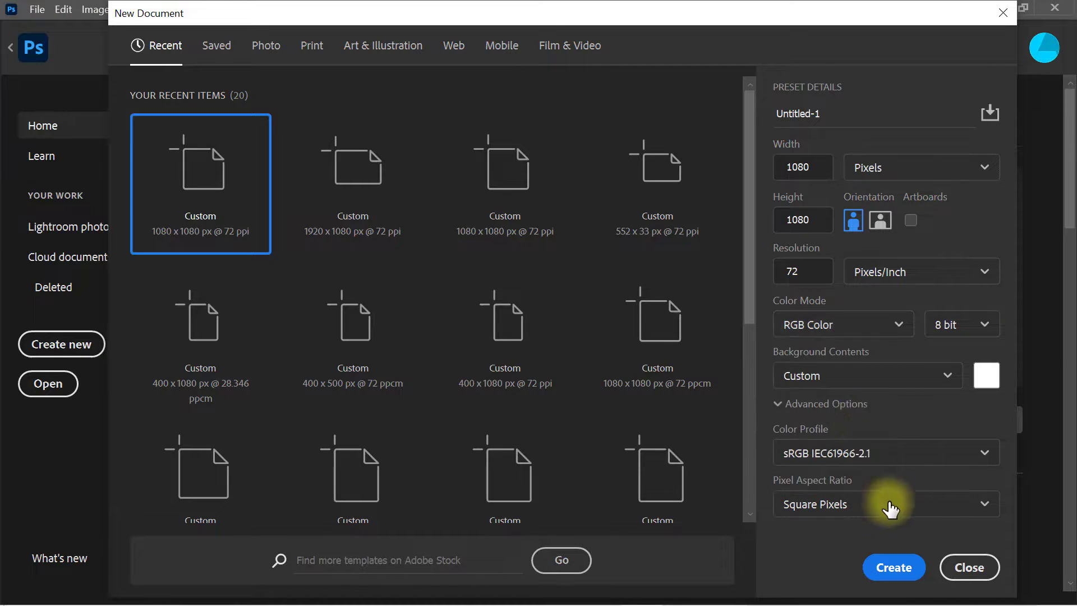
{"action": "left_click", "coordinate": [895, 569]}
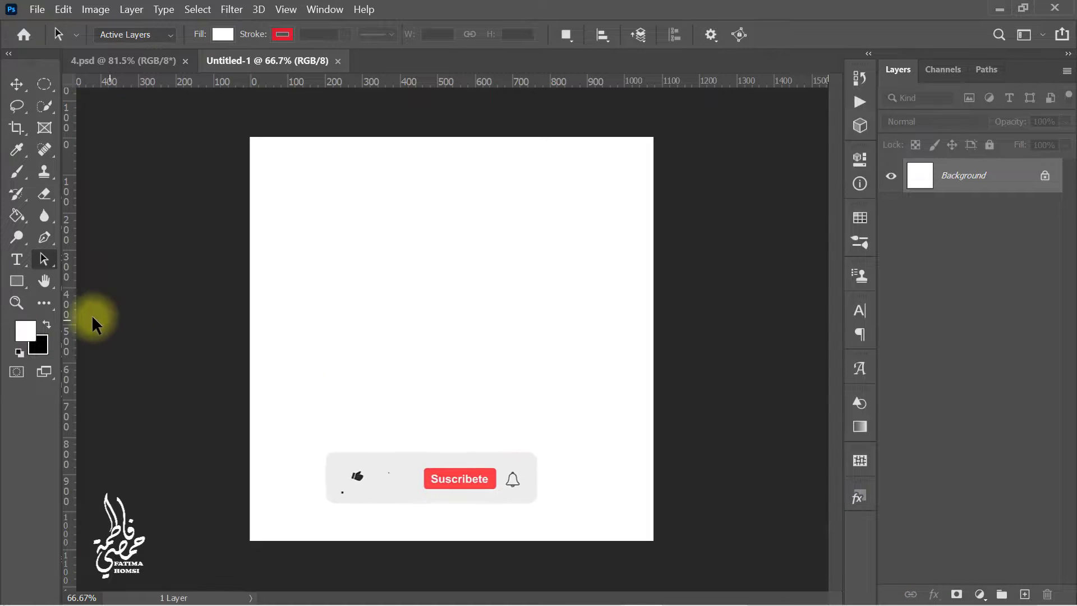
Step: Draw a square shape about 66 px wide at the canvas's upper-left corner
{"action": "left_click", "coordinate": [19, 284]}
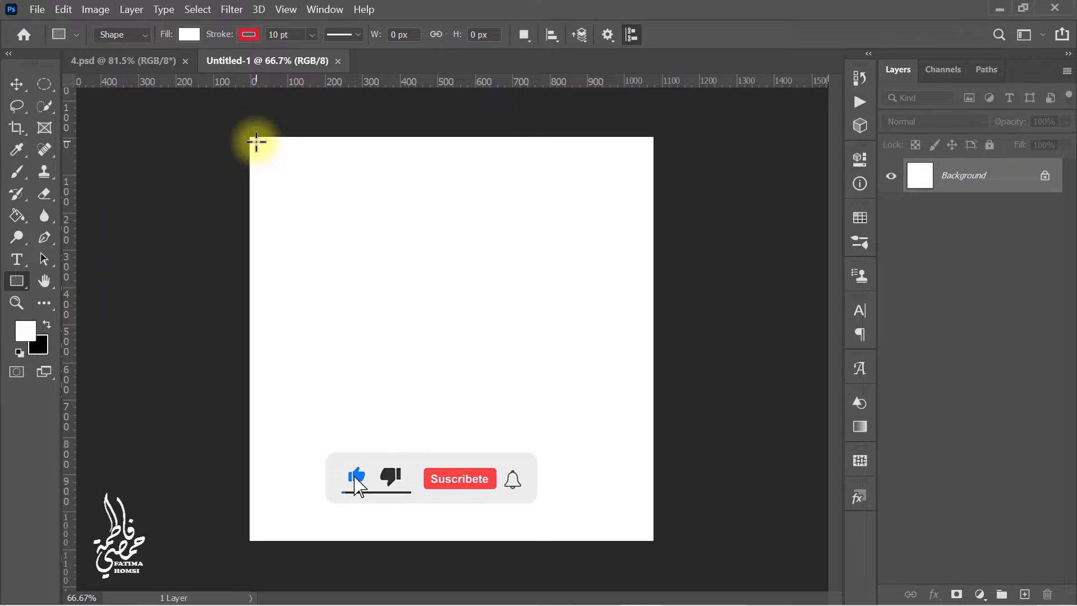
{"action": "left_click_drag", "start_coordinate": [251, 136], "coordinate": [276, 163]}
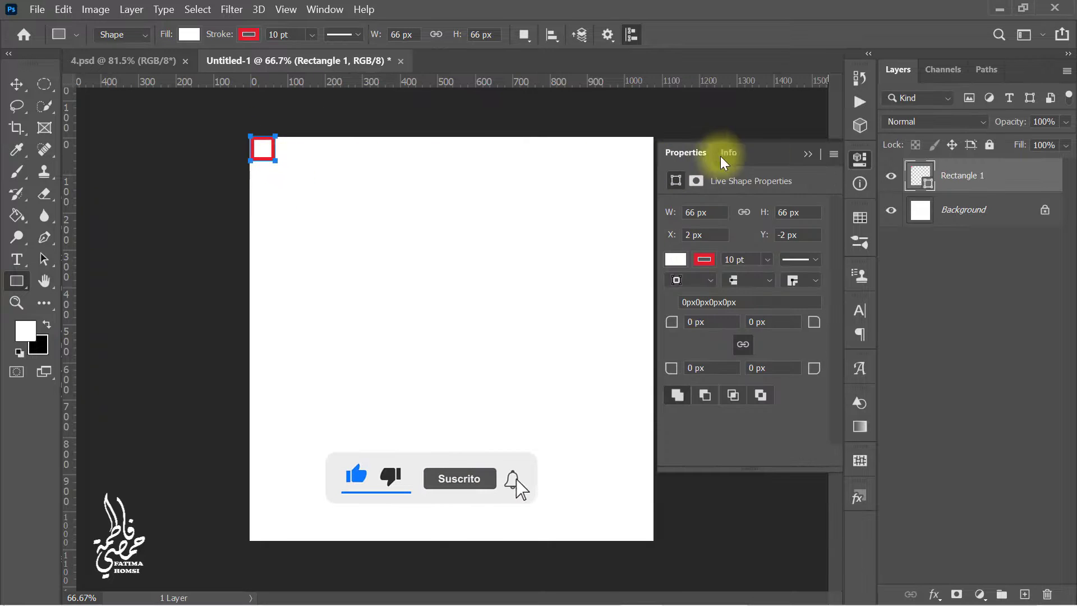
{"action": "left_click", "coordinate": [808, 155]}
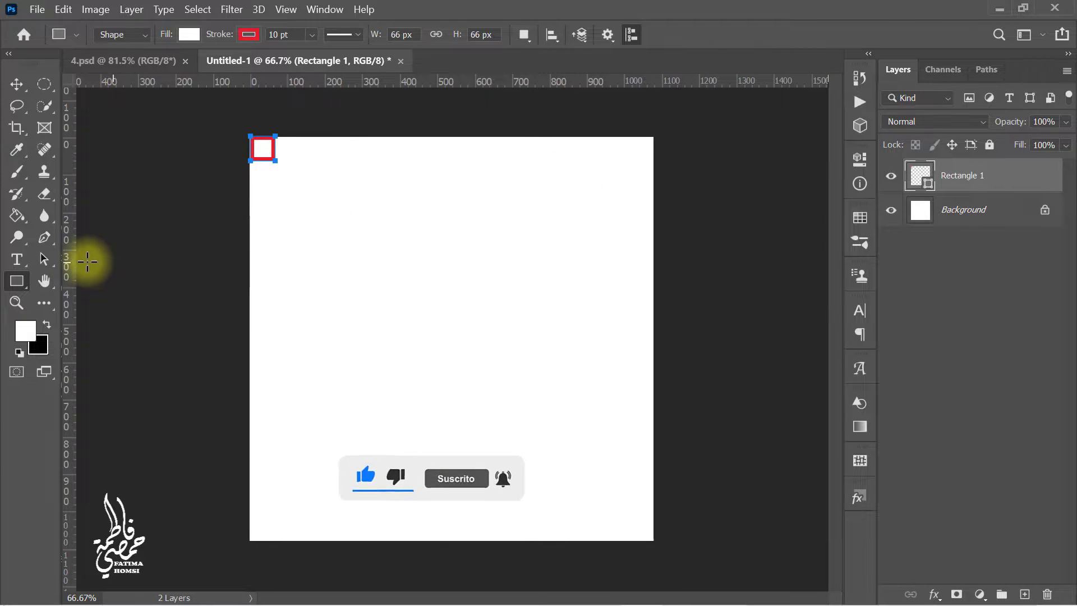
Step: Snap the small square into the canvas's upper-left corner and create new guides from its shape
{"action": "left_click", "coordinate": [45, 259]}
{"action": "left_click_drag", "start_coordinate": [263, 148], "coordinate": [262, 148]}
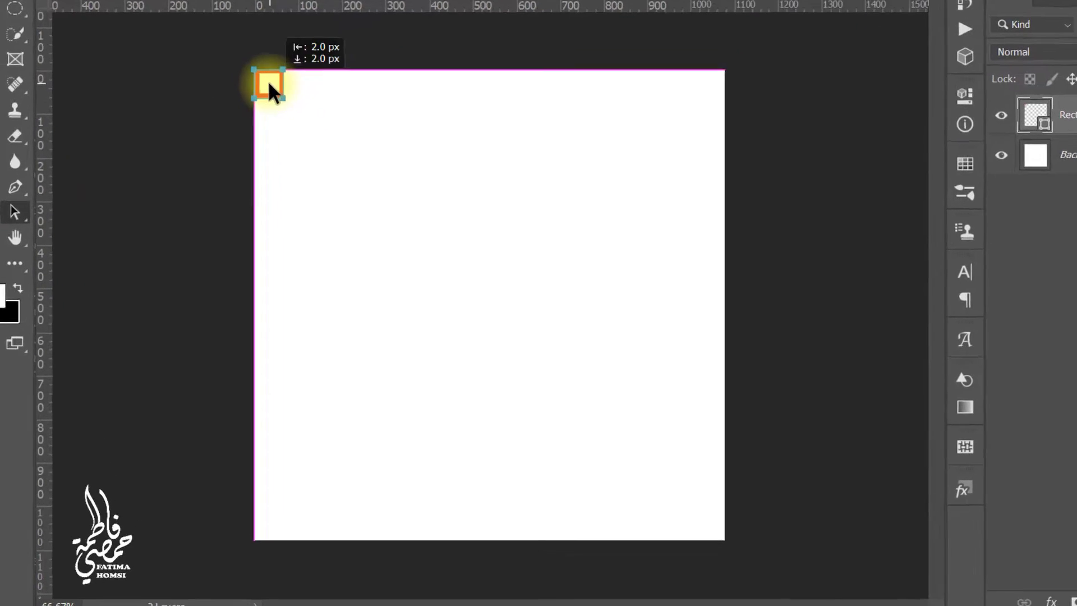
{"action": "left_click_drag", "start_coordinate": [268, 84], "coordinate": [267, 83]}
{"action": "right_click", "coordinate": [266, 84]}
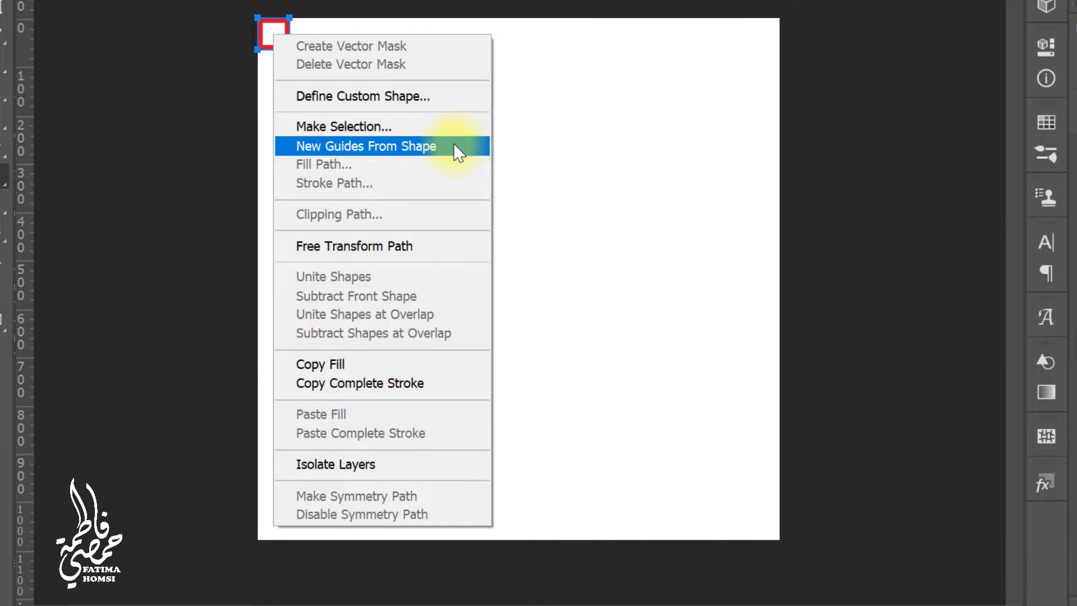
{"action": "left_click", "coordinate": [453, 144]}
Step: Move the square to the canvas's lower-left corner and create new guides from its shape
{"action": "left_click_drag", "start_coordinate": [274, 35], "coordinate": [276, 520]}
{"action": "right_click", "coordinate": [276, 519]}
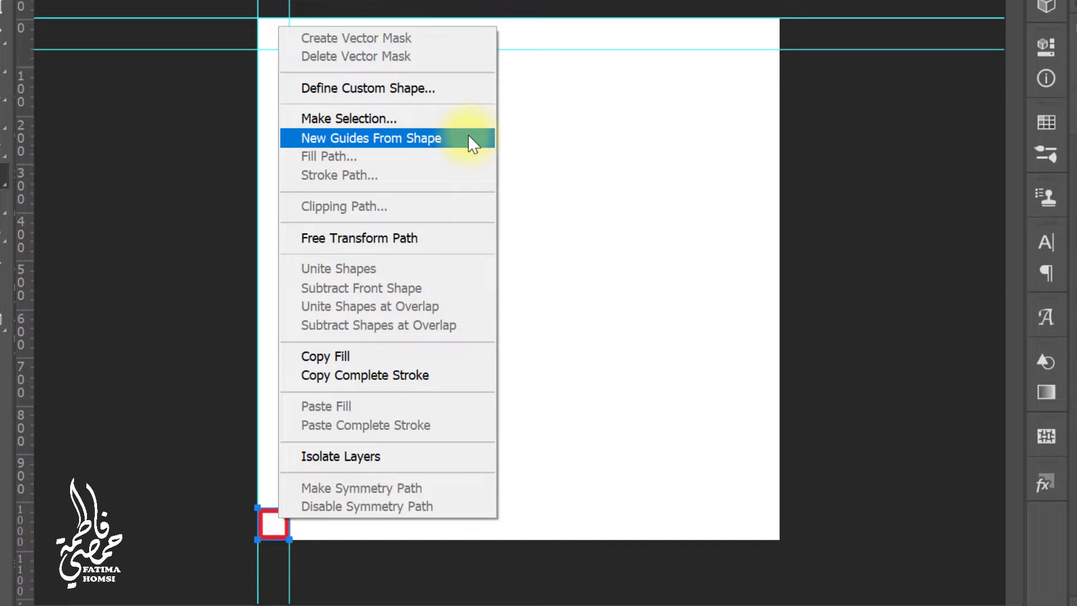
{"action": "left_click", "coordinate": [468, 138]}
Step: Move the square to the canvas's lower-right corner, create new guides from its shape, and delete the square's layer
{"action": "left_click_drag", "start_coordinate": [270, 516], "coordinate": [758, 519]}
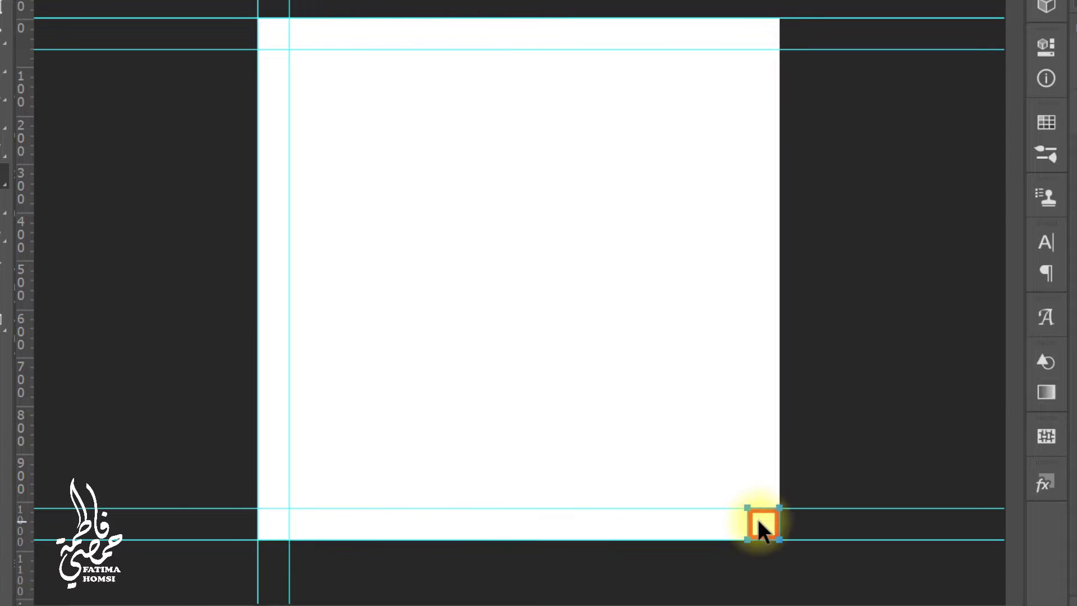
{"action": "right_click", "coordinate": [758, 519]}
{"action": "left_click", "coordinate": [892, 142]}
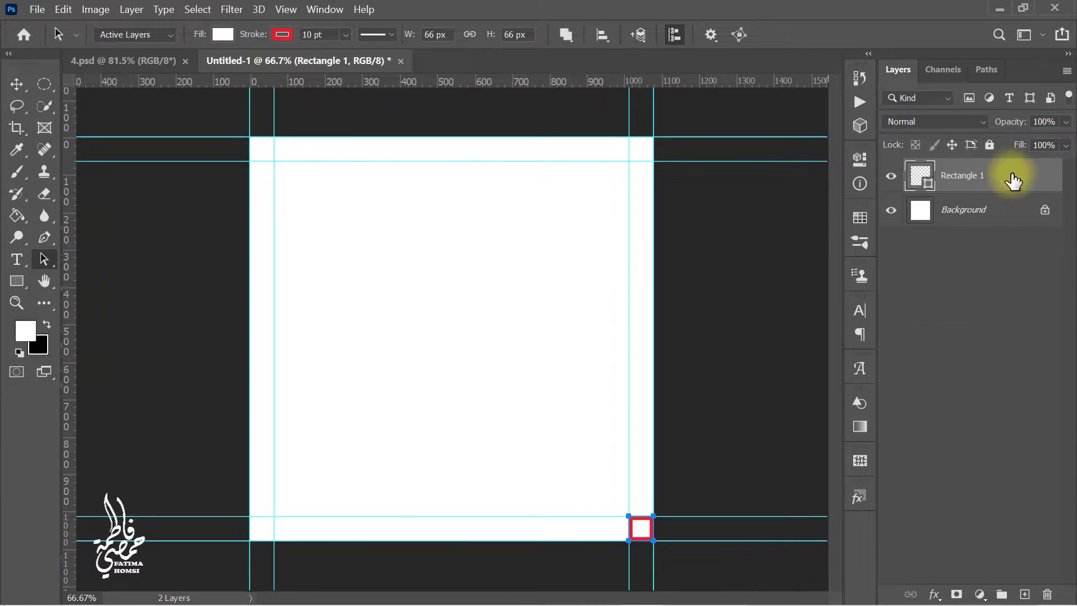
{"action": "left_click_drag", "start_coordinate": [1013, 180], "coordinate": [1046, 594]}
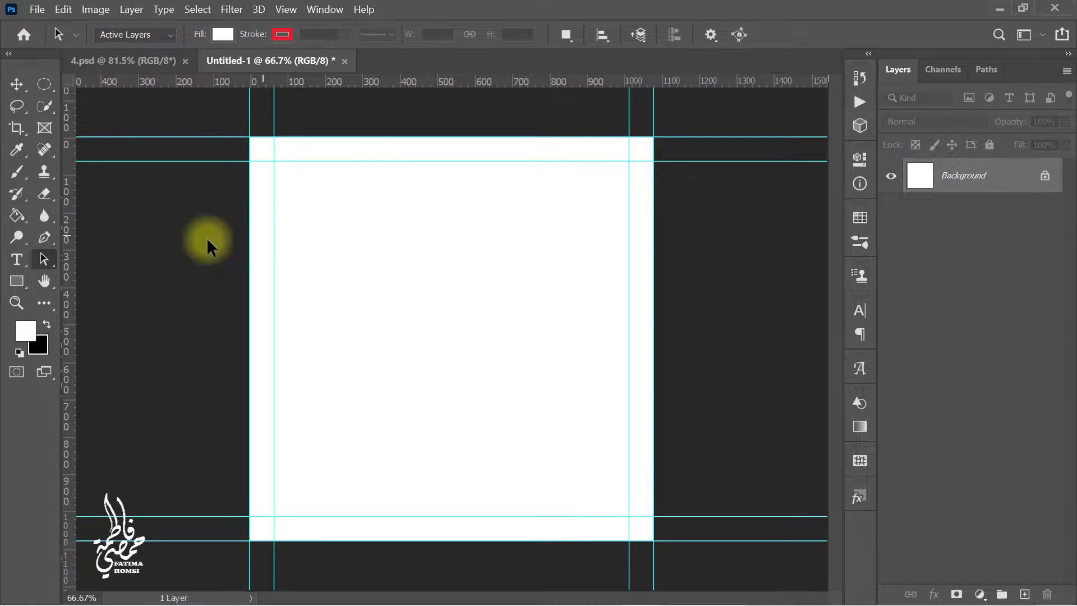
Step: Draw a rectangle about 1280 × 1200 px covering the whole canvas and set its stroke to 0 pt
{"action": "left_click", "coordinate": [15, 283]}
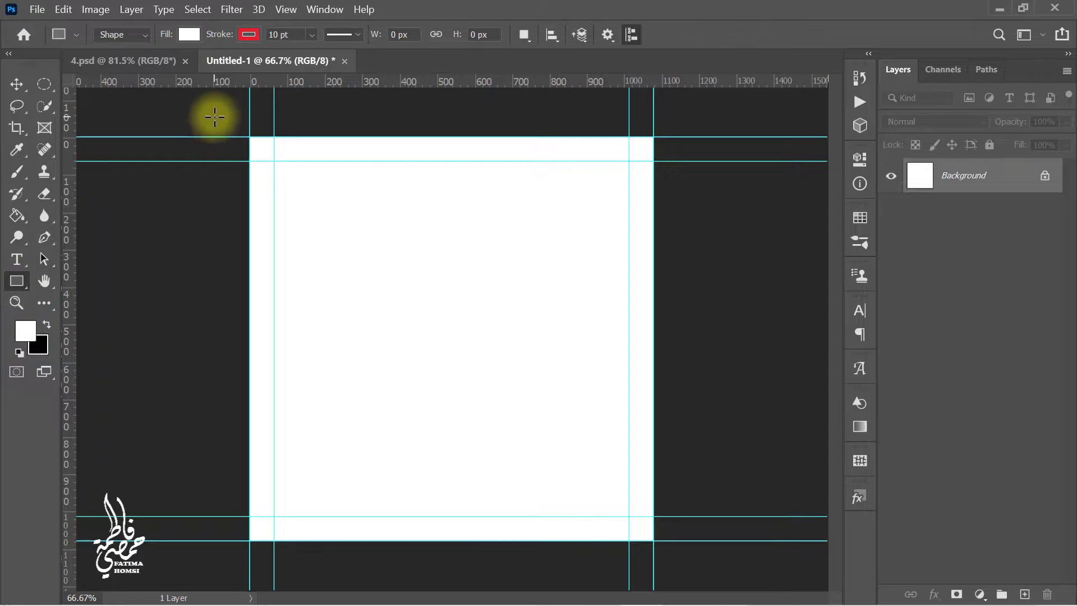
{"action": "mouse_move", "coordinate": [215, 115]}
{"action": "left_mouse_down"}
{"action": "mouse_move", "coordinate": [331, 190]}
{"action": "mouse_move", "coordinate": [690, 543]}
{"action": "mouse_move", "coordinate": [693, 562]}
{"action": "left_mouse_up"}
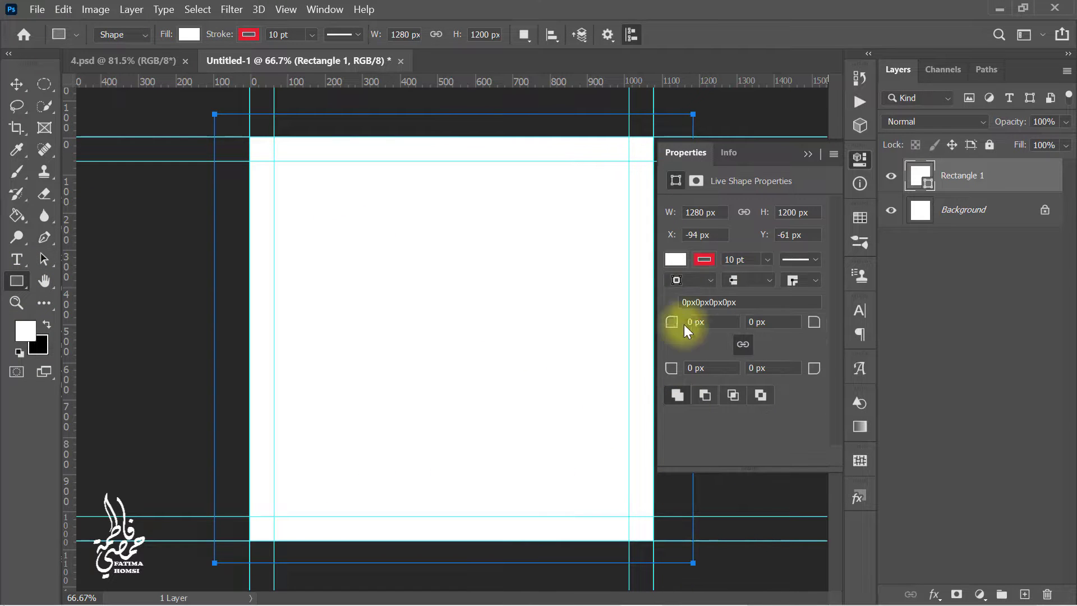
{"action": "left_click", "coordinate": [808, 154]}
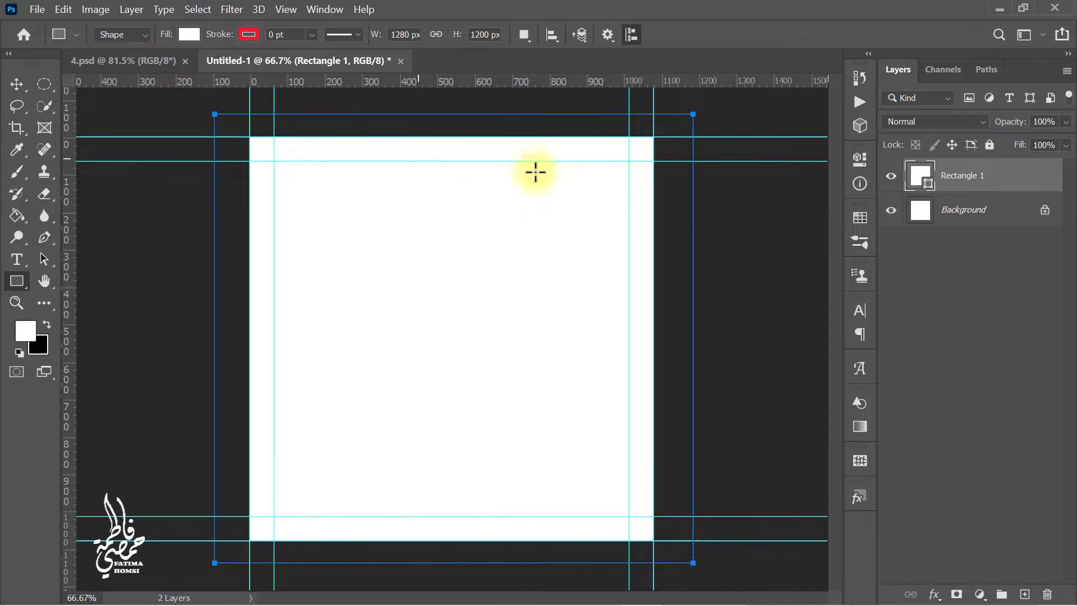
Step: Change the large rectangle's fill color to #1b1b1b
{"action": "double_click", "coordinate": [919, 177]}
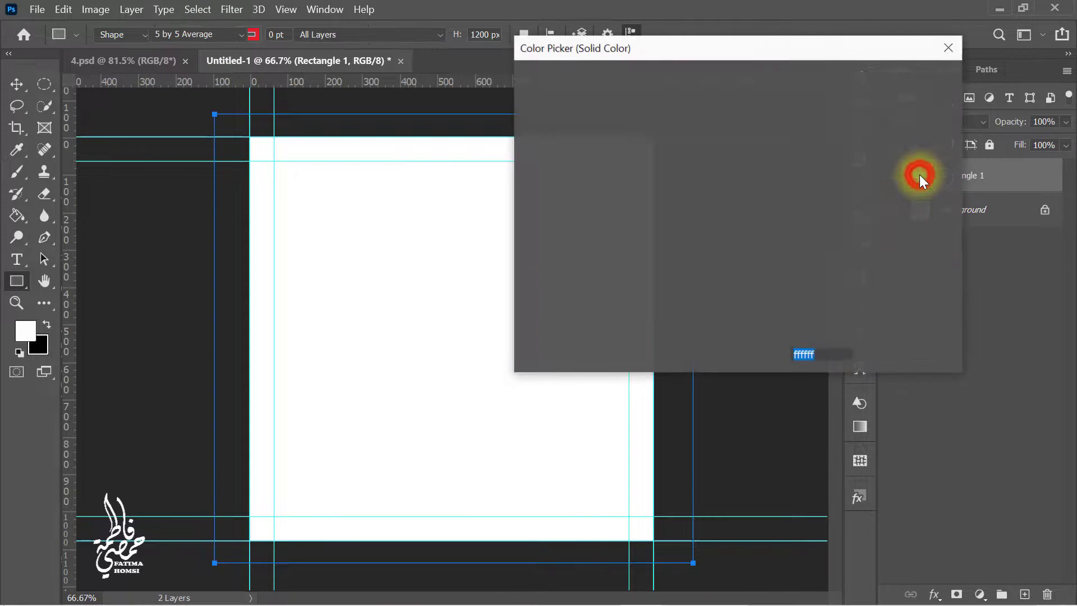
{"action": "type", "text": "1b1b1b"}
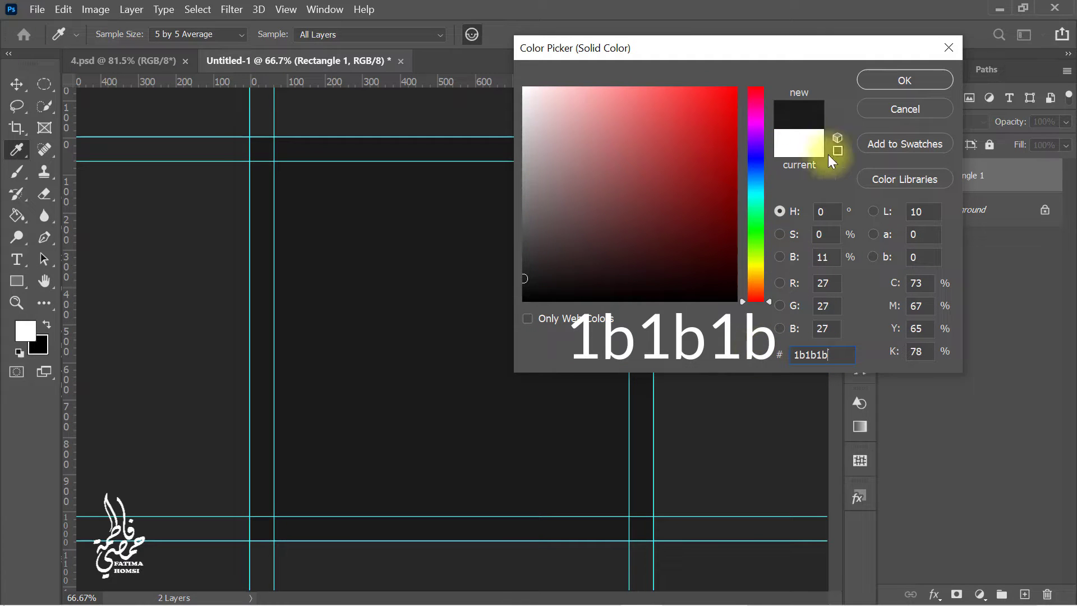
{"action": "left_click", "coordinate": [873, 80]}
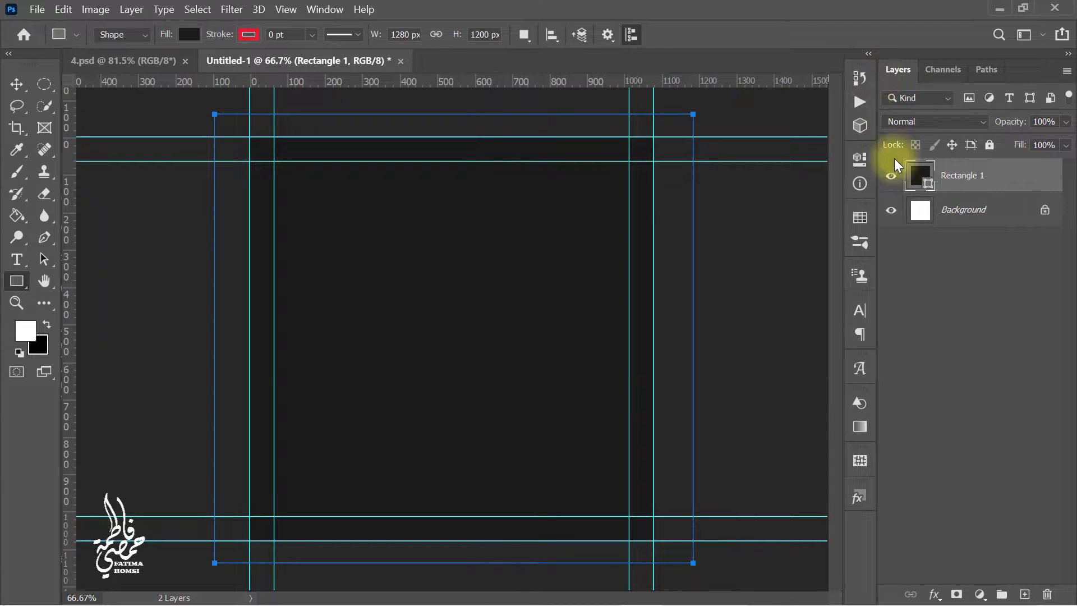
{"action": "key", "text": "ctrl+0"}
{"action": "key", "text": "Return"}
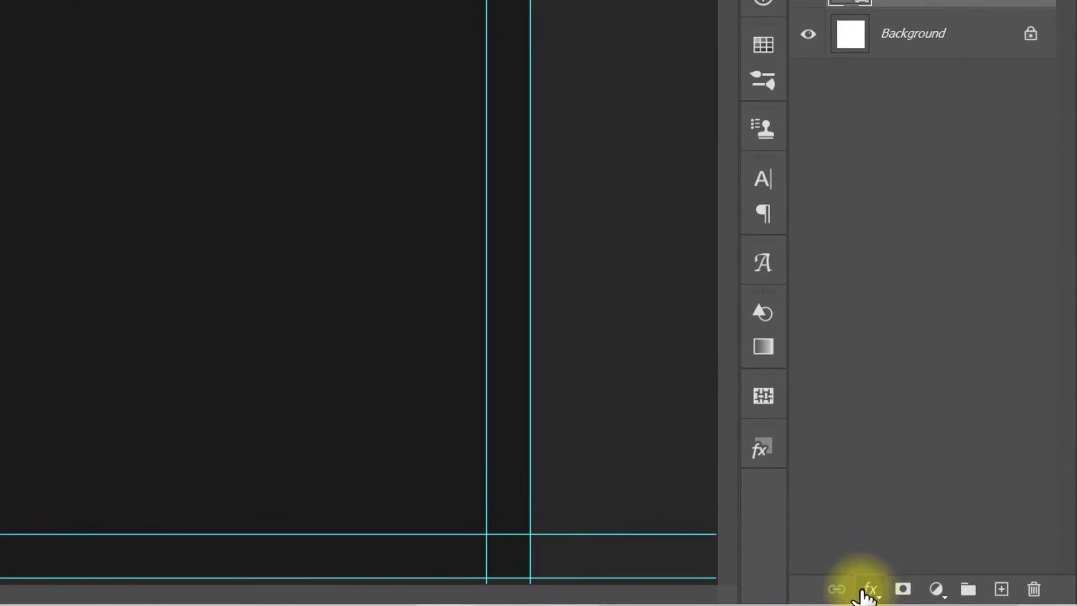
Step: Open the dark rectangle's blending options and enable a Pattern Overlay
{"action": "left_click", "coordinate": [862, 588]}
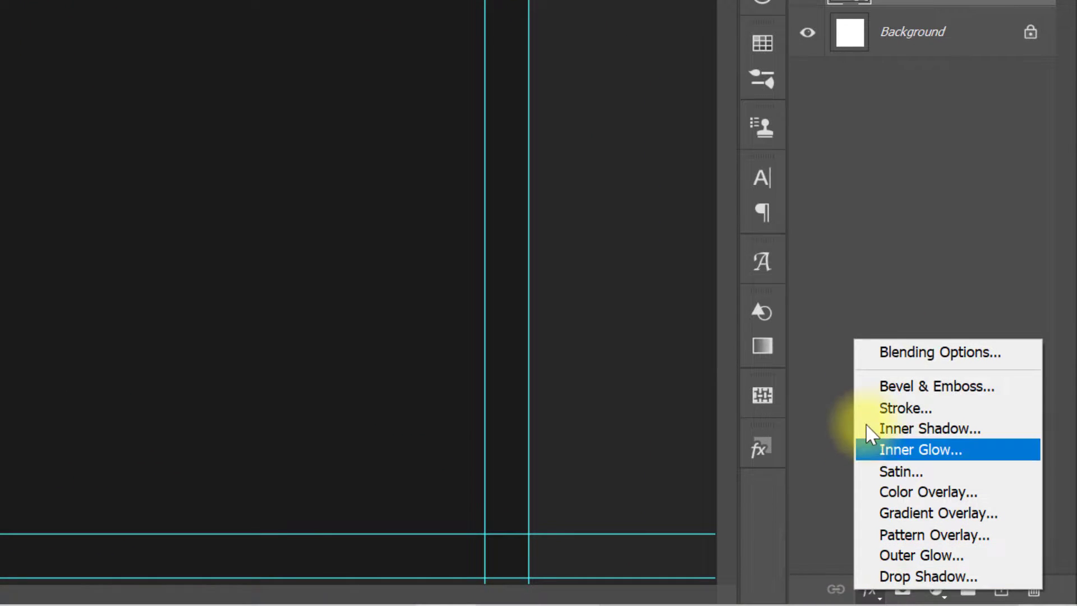
{"action": "left_click", "coordinate": [866, 353]}
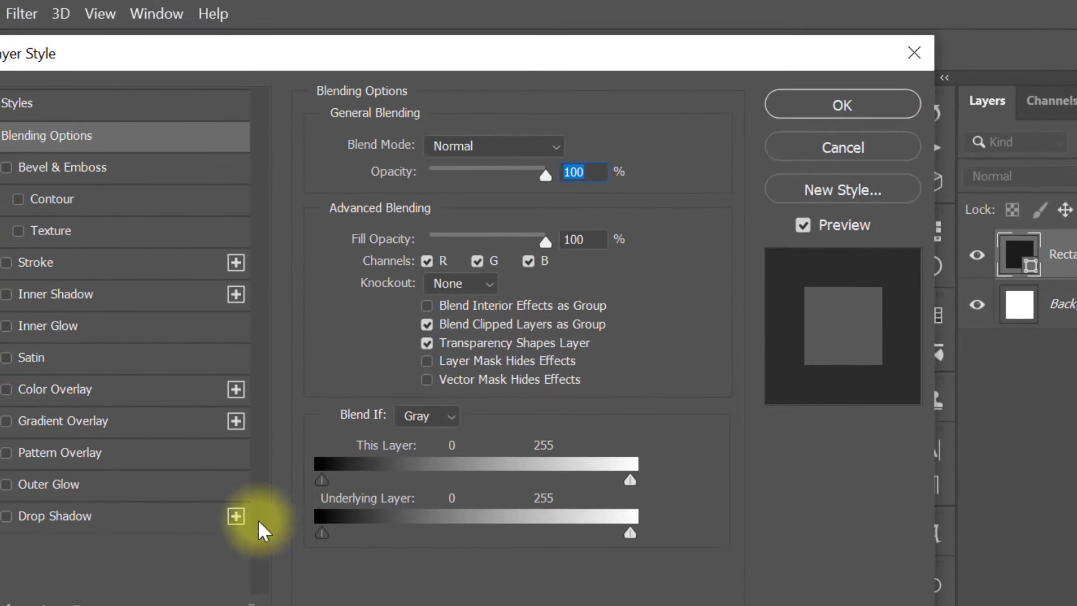
{"action": "left_click", "coordinate": [180, 454]}
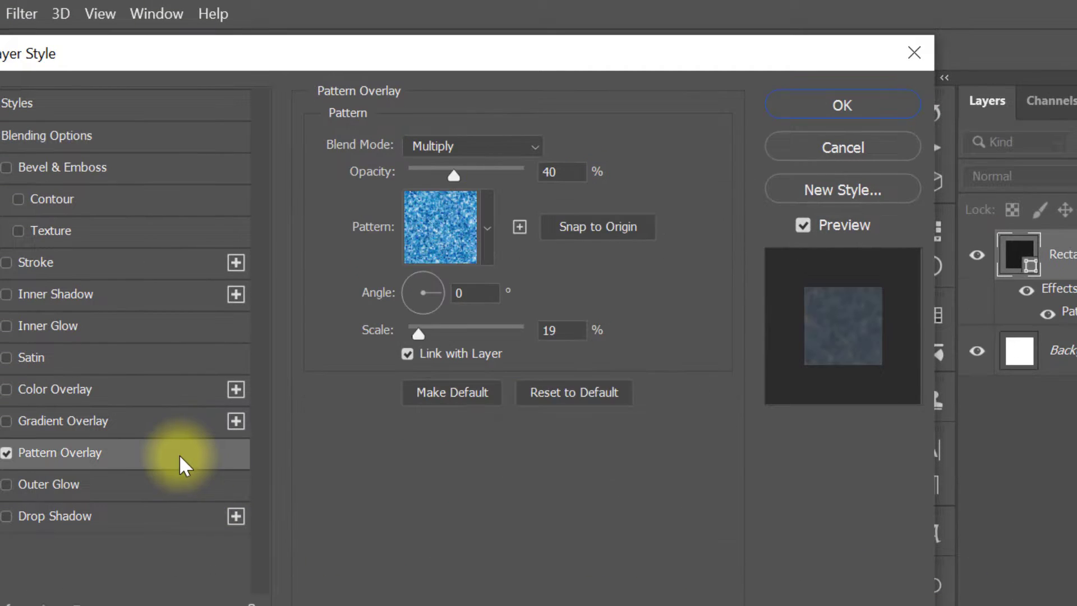
Step: Import the "Patterns" PAT file into the Pattern Overlay's pattern library
{"action": "left_click", "coordinate": [483, 229]}
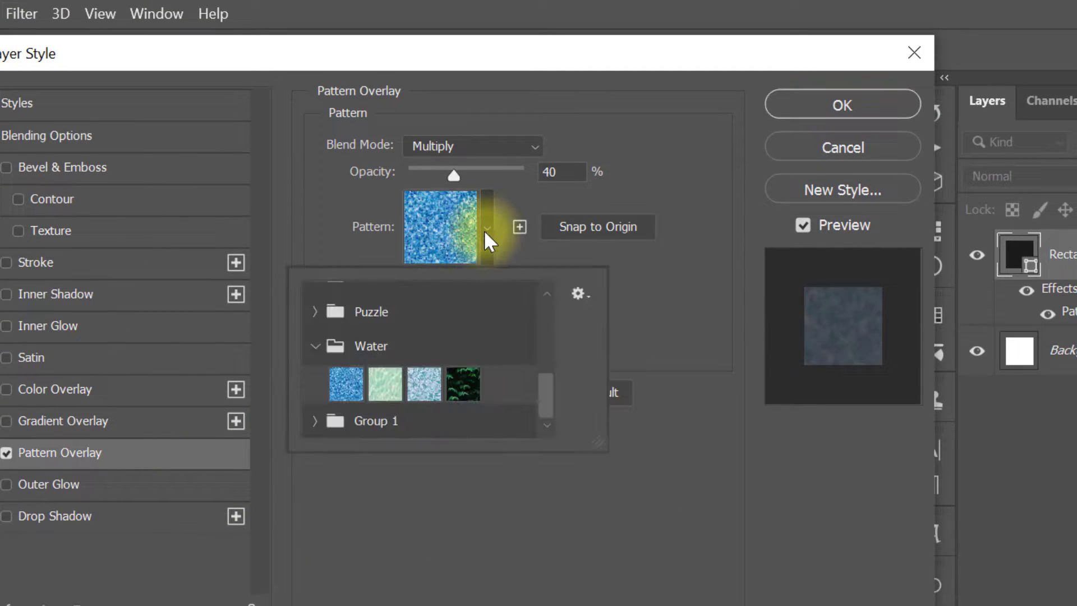
{"action": "left_click", "coordinate": [318, 345]}
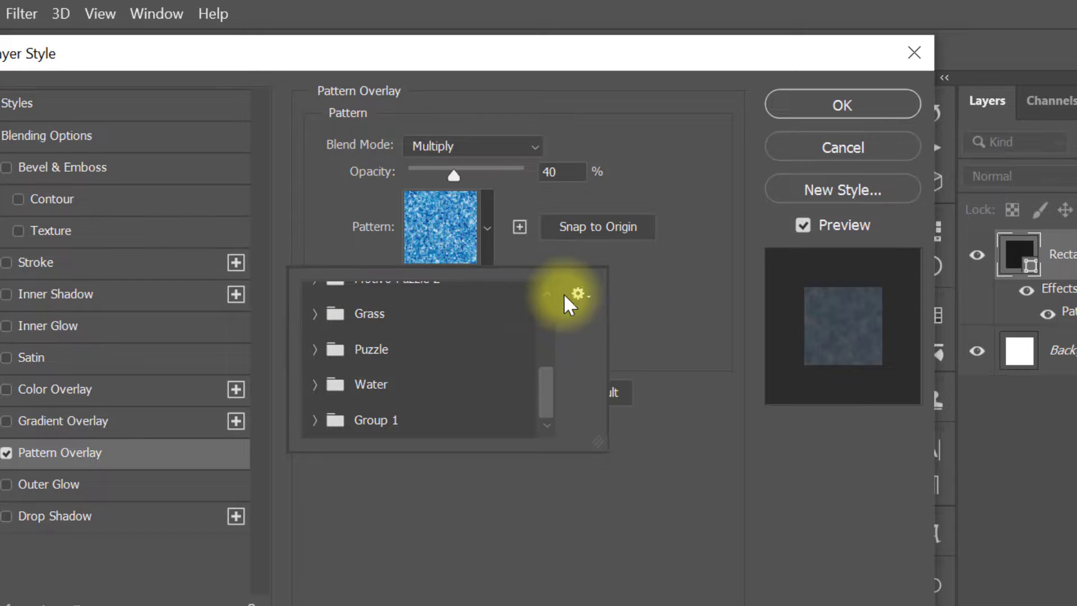
{"action": "left_click", "coordinate": [577, 294]}
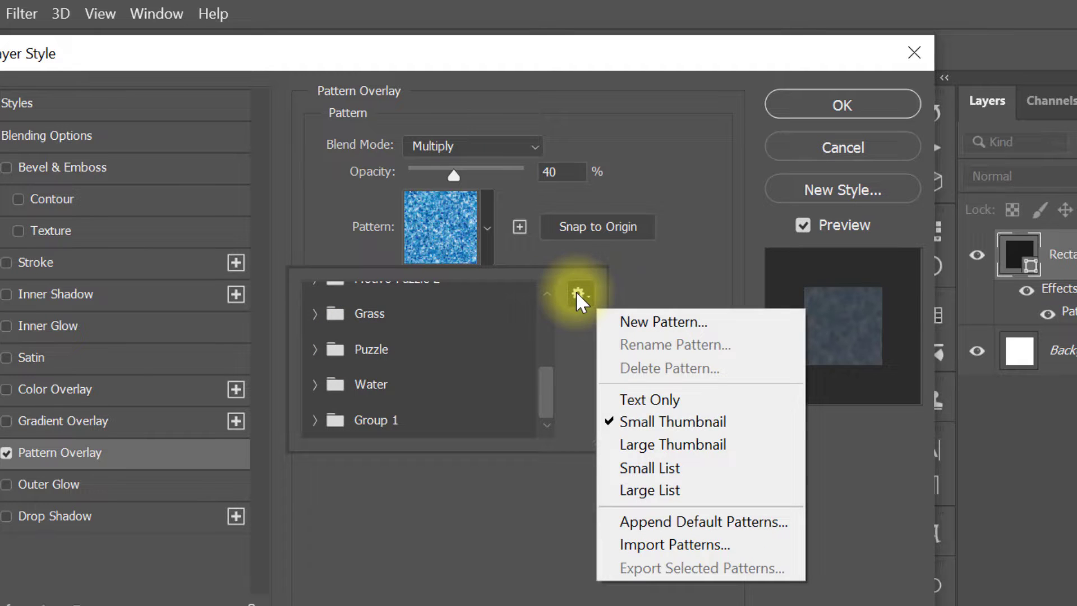
{"action": "left_click", "coordinate": [738, 552]}
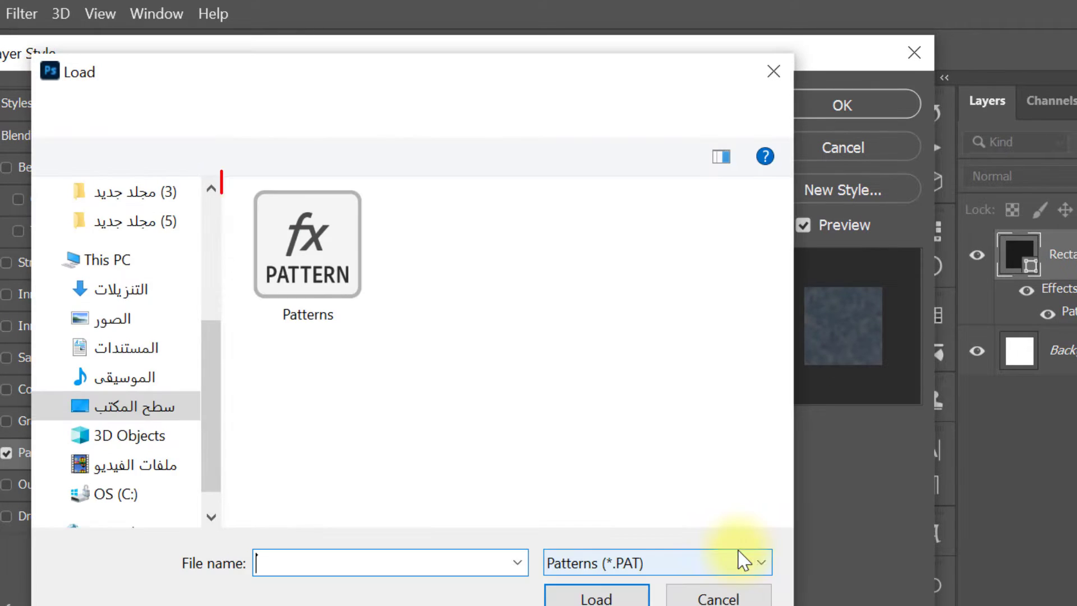
{"action": "left_click", "coordinate": [295, 258]}
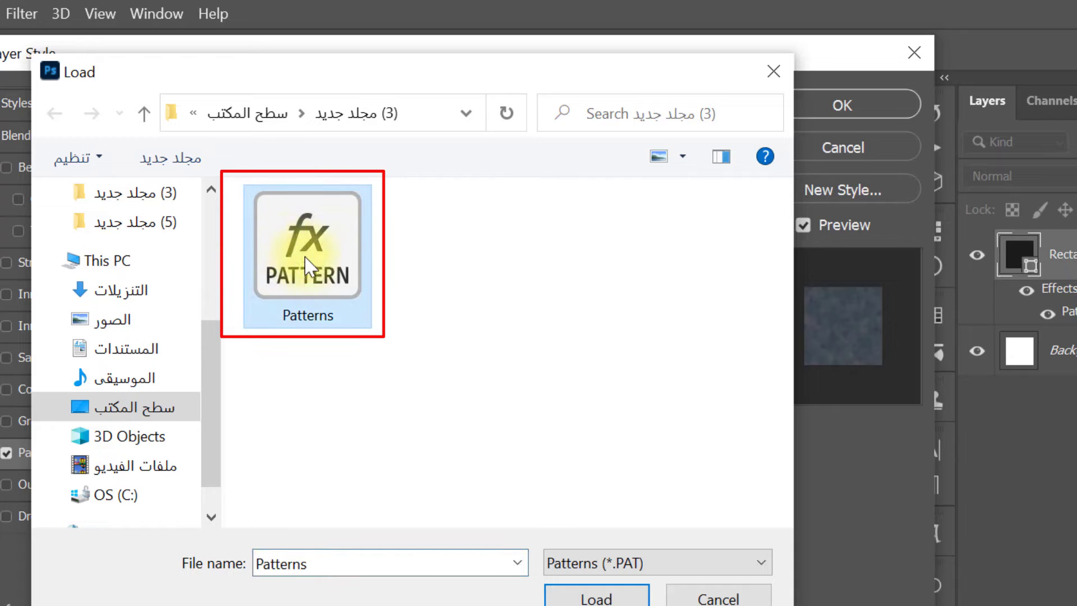
{"action": "left_click", "coordinate": [596, 598]}
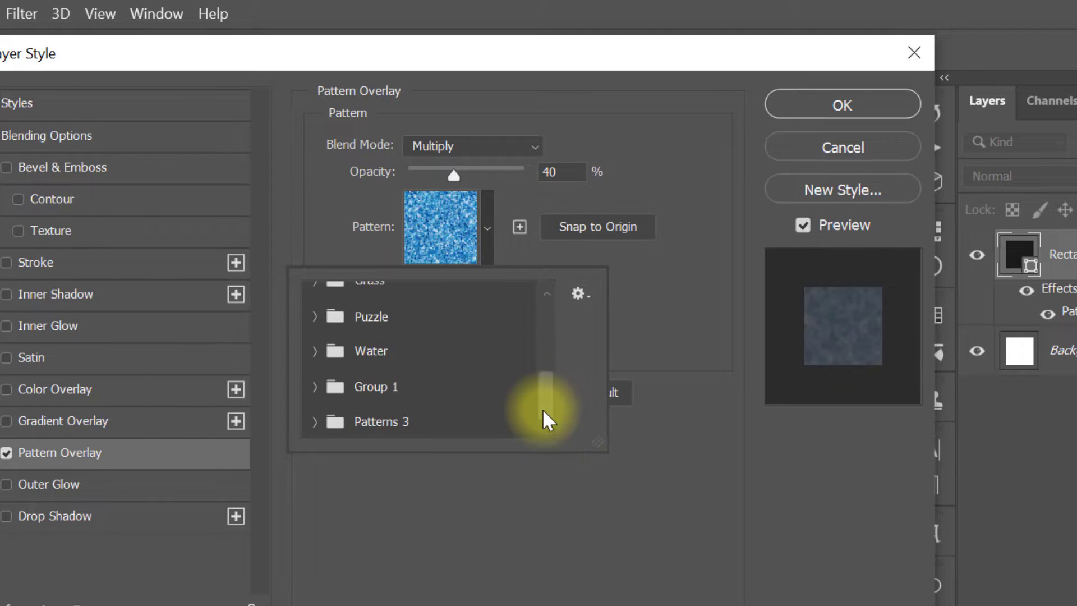
Step: Choose the black-and-white grunge pattern from the Patterns 3 group for the overlay
{"action": "left_click", "coordinate": [315, 422]}
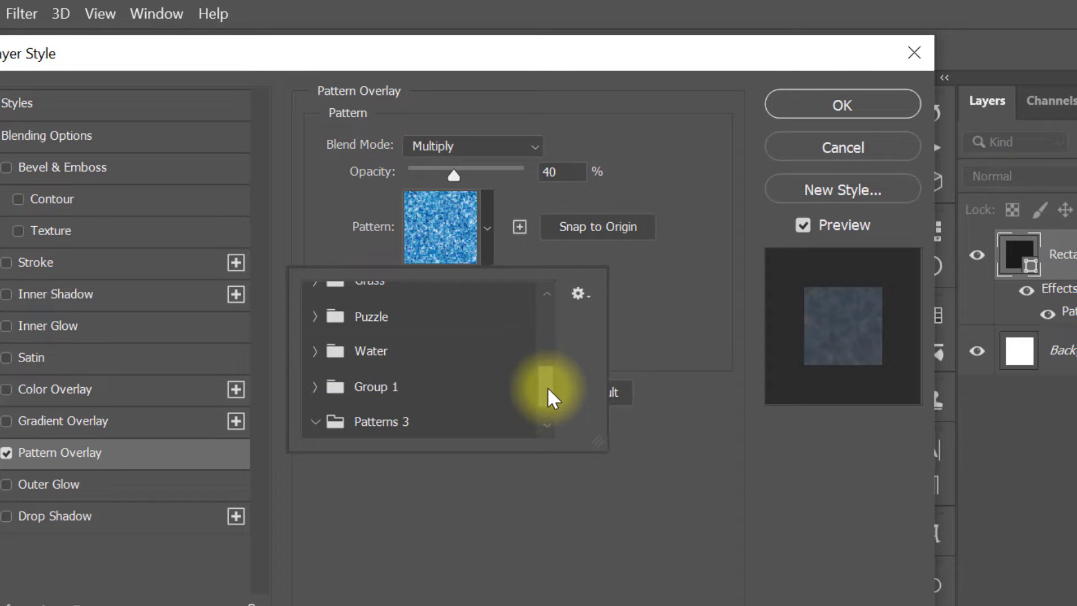
{"action": "left_click_drag", "start_coordinate": [547, 393], "coordinate": [547, 412]}
{"action": "left_click", "coordinate": [346, 420]}
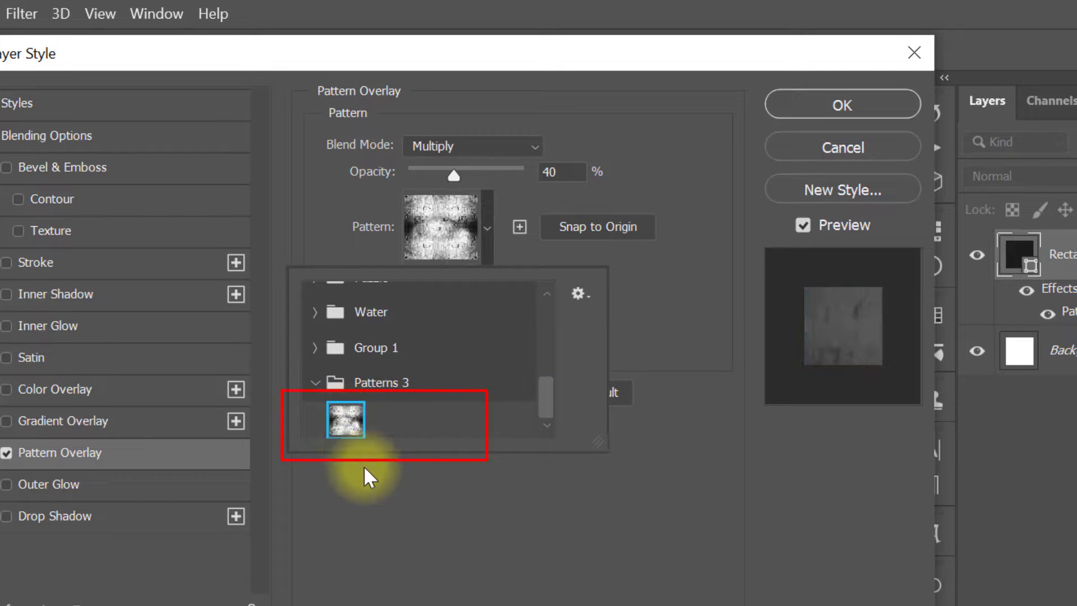
{"action": "left_click", "coordinate": [370, 479]}
Step: Scale the grunge pattern overlay to 80% with Multiply blending, 40% opacity and a 0° angle, and apply the layer style
{"action": "left_click", "coordinate": [563, 181]}
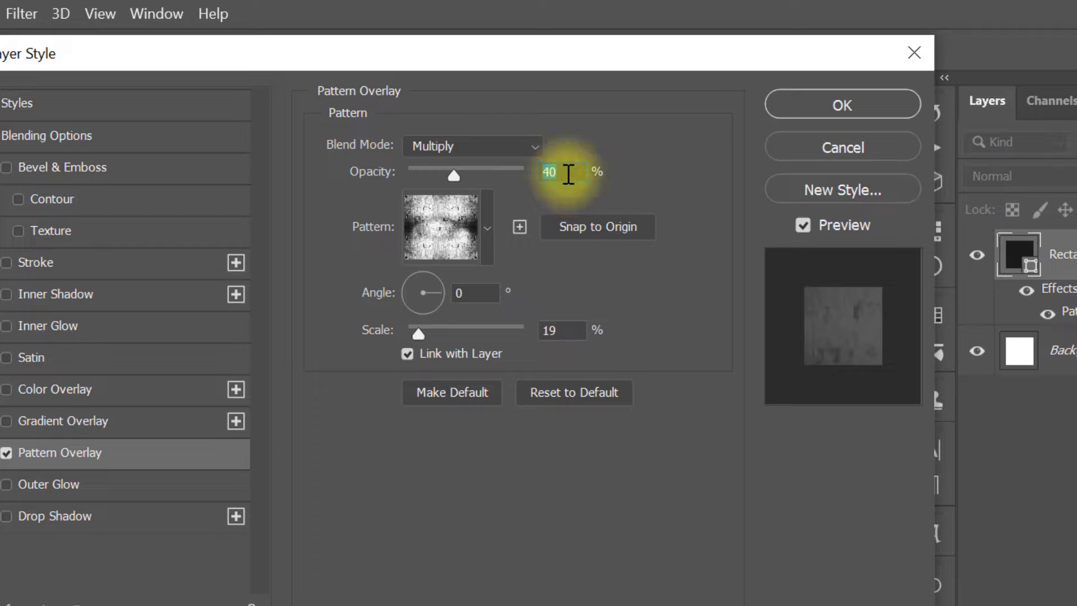
{"action": "left_click", "coordinate": [458, 291]}
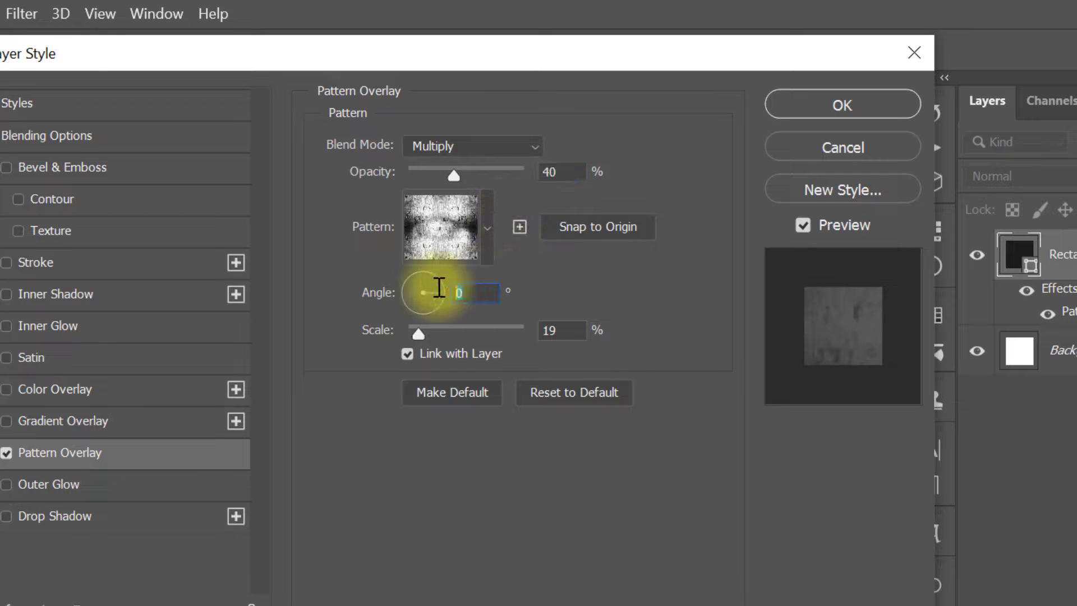
{"action": "left_click", "coordinate": [564, 330]}
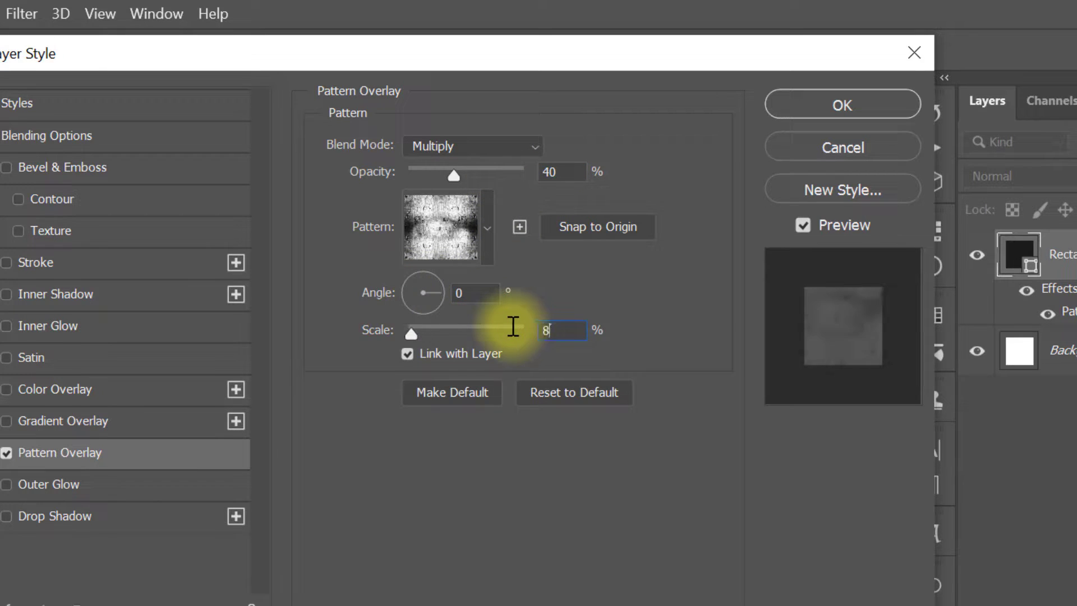
{"action": "left_click", "coordinate": [500, 148]}
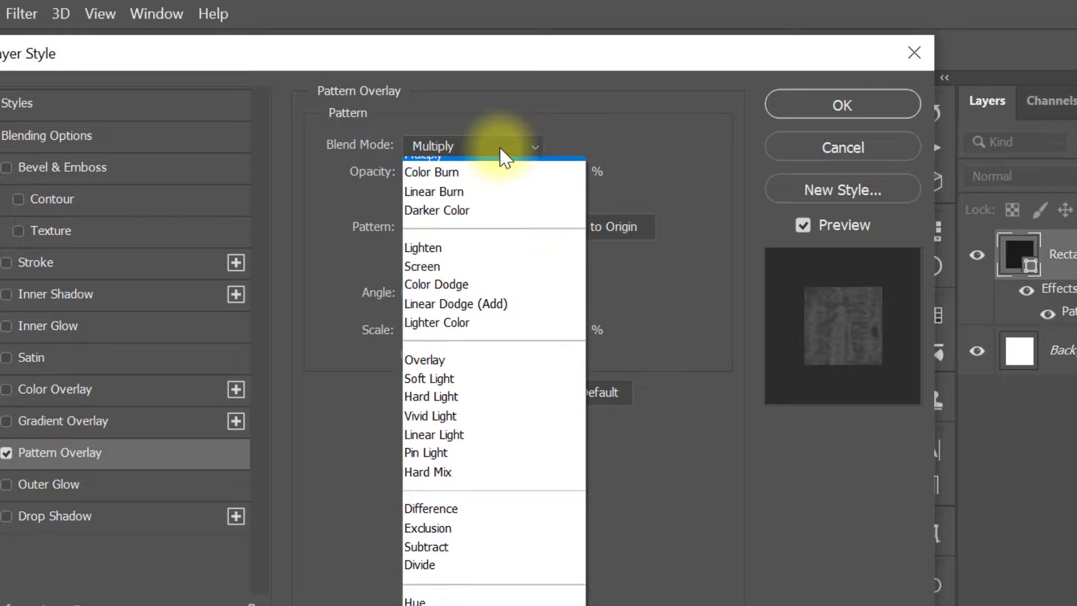
{"action": "left_click", "coordinate": [497, 242]}
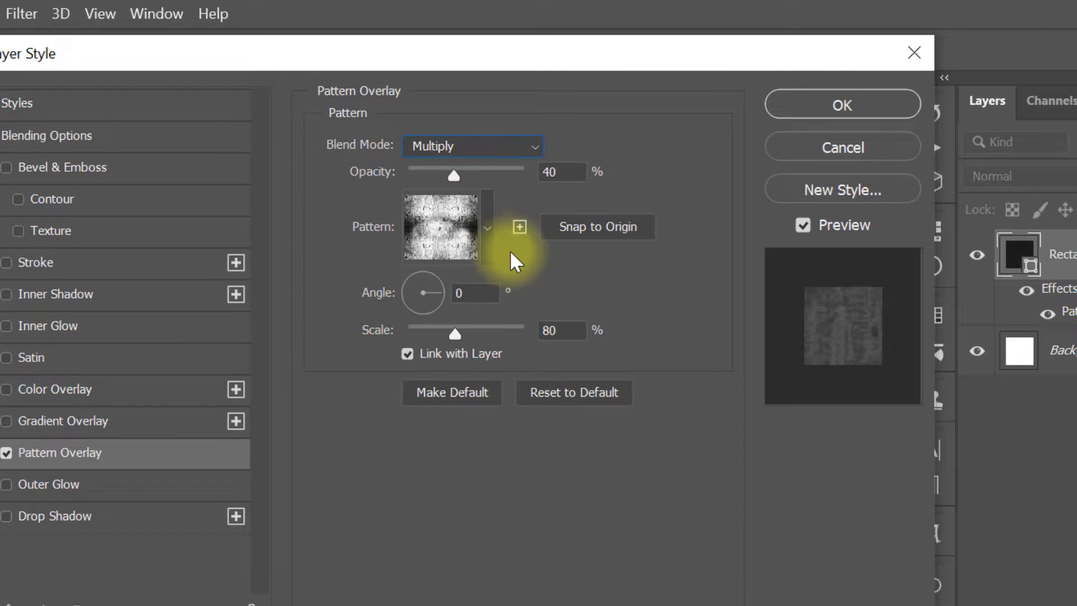
{"action": "left_click", "coordinate": [826, 103]}
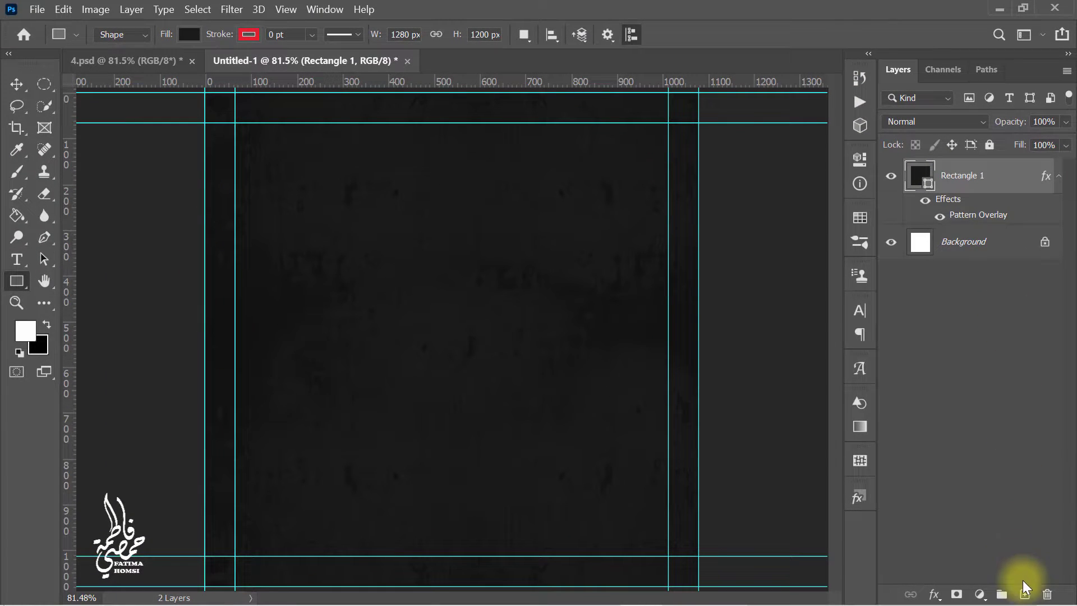
Step: Create a new layer above the dark rectangle and choose the 1079 px grunge frame brush from the "brush" group
{"action": "left_click", "coordinate": [1024, 594]}
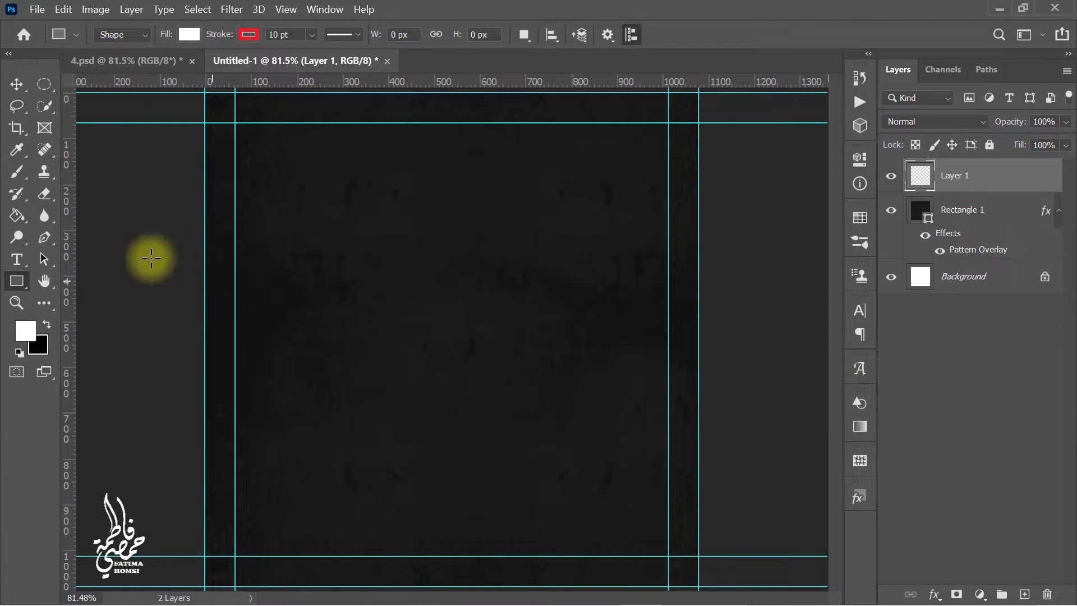
{"action": "left_click", "coordinate": [18, 176]}
{"action": "left_click", "coordinate": [124, 36]}
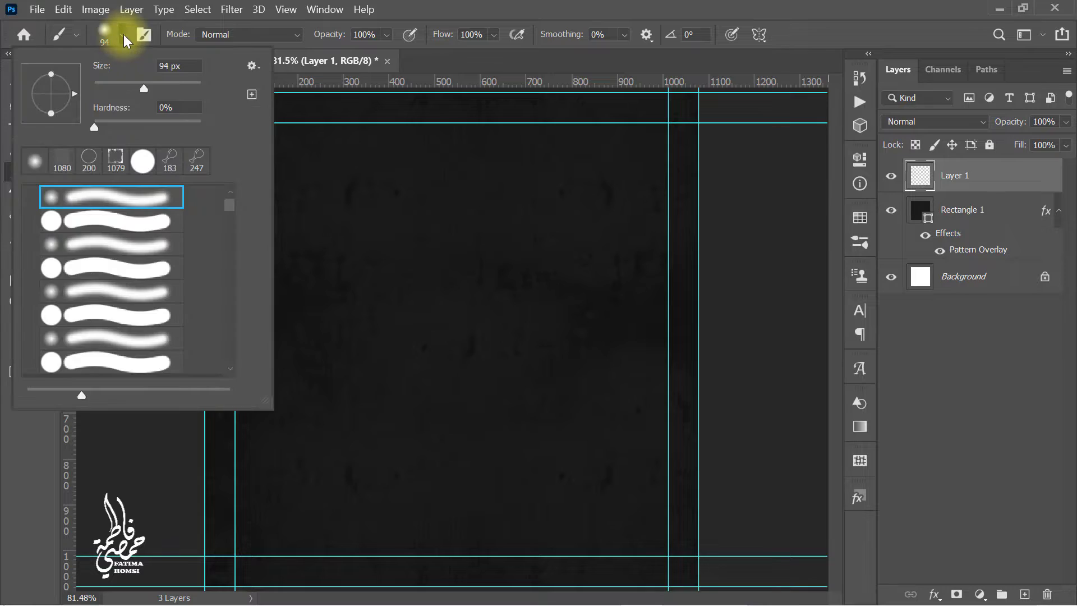
{"action": "left_click_drag", "start_coordinate": [227, 187], "coordinate": [231, 337]}
{"action": "left_click", "coordinate": [132, 257]}
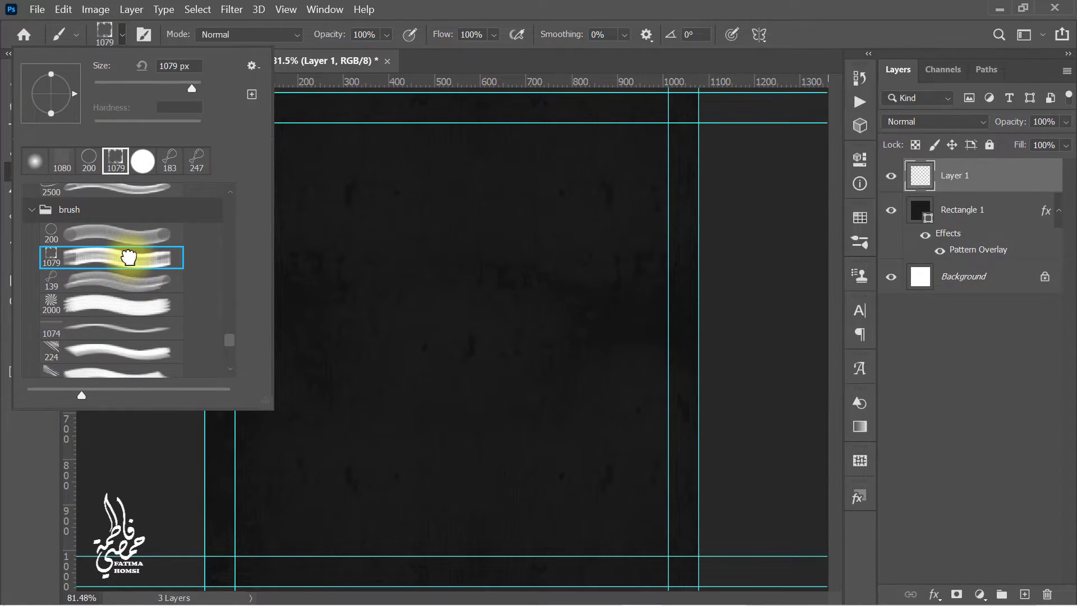
Step: Set the foreground color to black and stamp the grunge frame brush once, aligned with the canvas edges, on Layer 1
{"action": "left_click", "coordinate": [917, 177]}
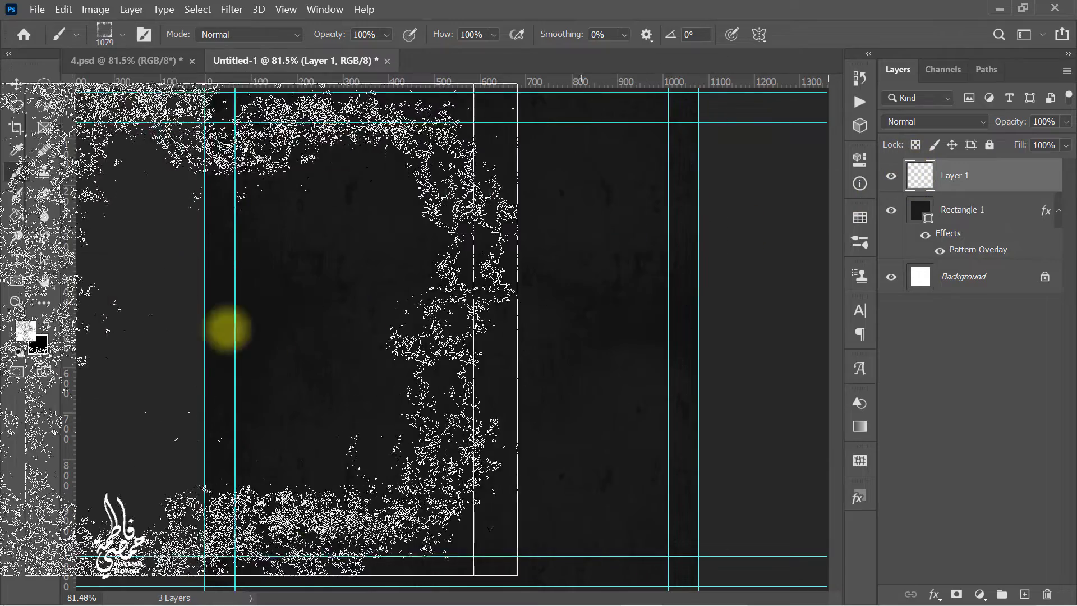
{"action": "left_click", "coordinate": [24, 331]}
{"action": "left_click_drag", "start_coordinate": [584, 248], "coordinate": [504, 310]}
{"action": "left_click", "coordinate": [894, 83]}
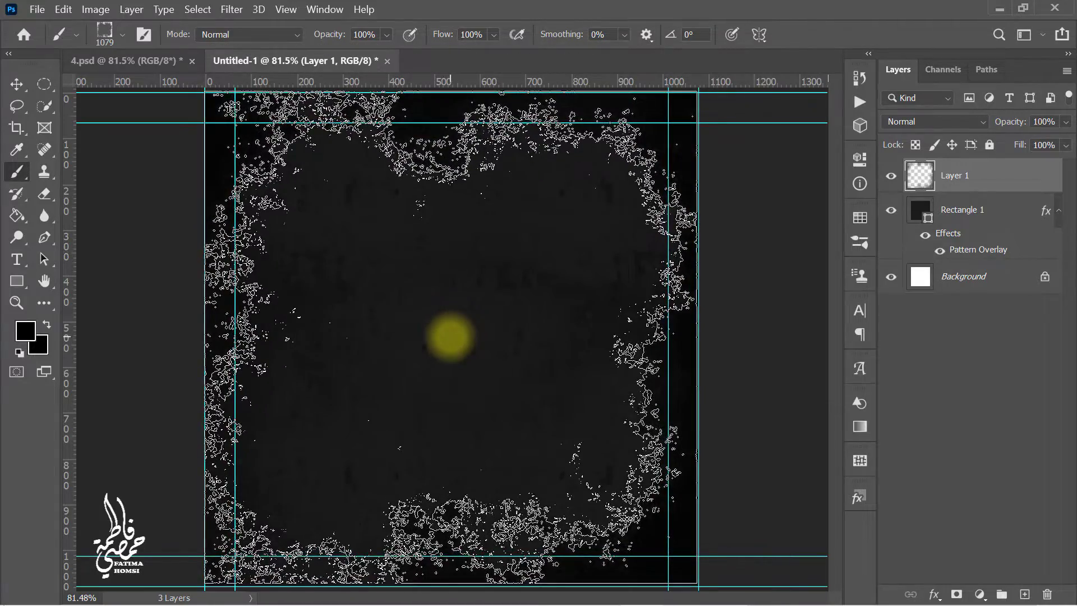
{"action": "key", "text": "ctrl+d"}
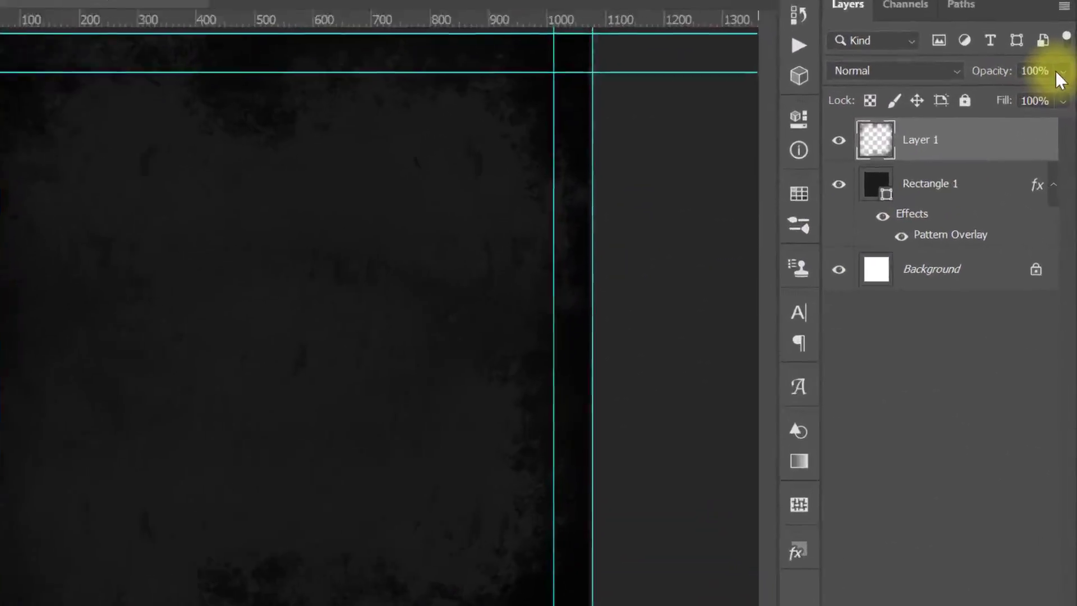
Step: Set the grunge frame layer's opacity to 35% and its blend mode to Linear Dodge (Add)
{"action": "left_click", "coordinate": [1032, 70]}
{"action": "type", "text": "35"}
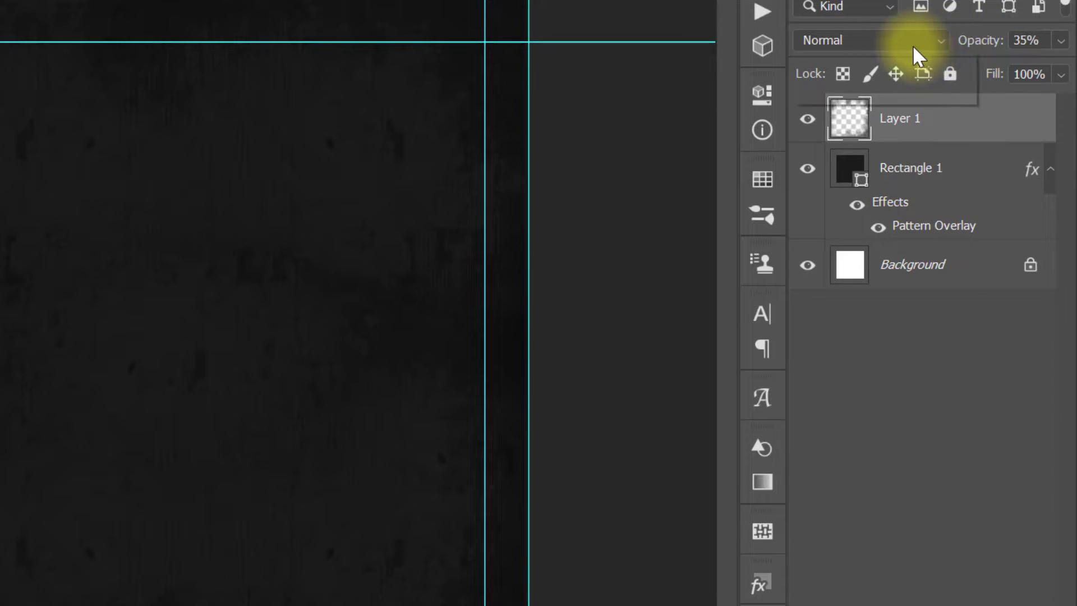
{"action": "left_click", "coordinate": [913, 45]}
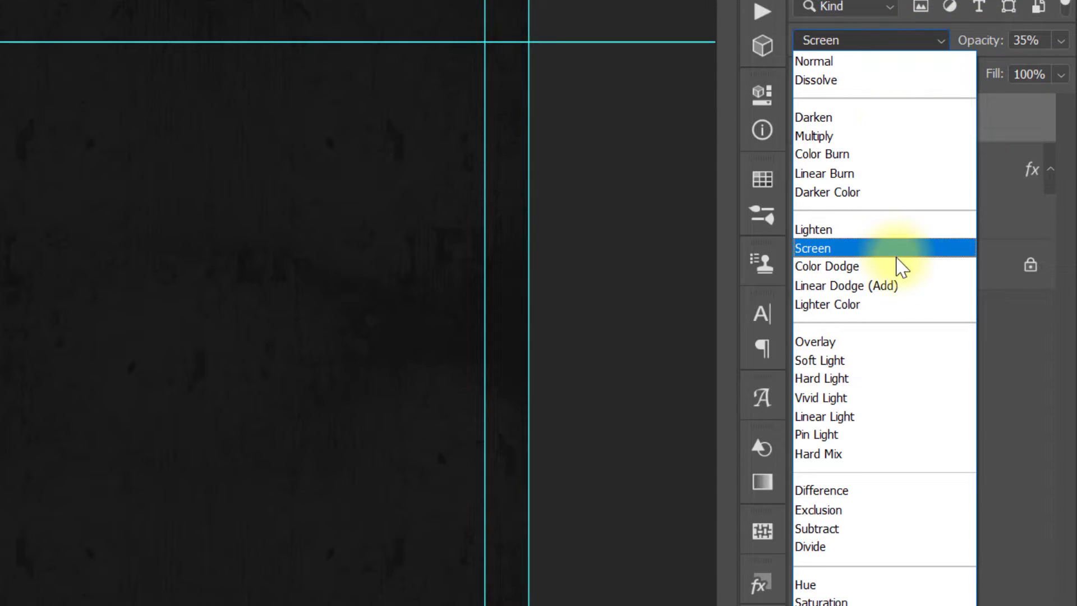
{"action": "left_click", "coordinate": [894, 285]}
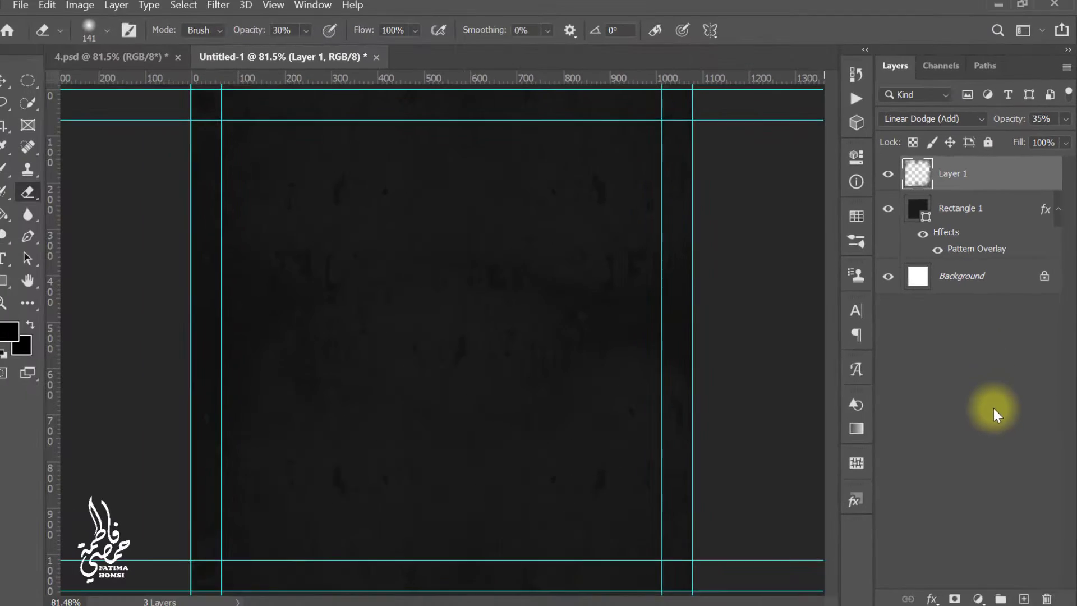
Step: Create another new layer on top and set the foreground color to white, #ffffff
{"action": "left_click", "coordinate": [1024, 594]}
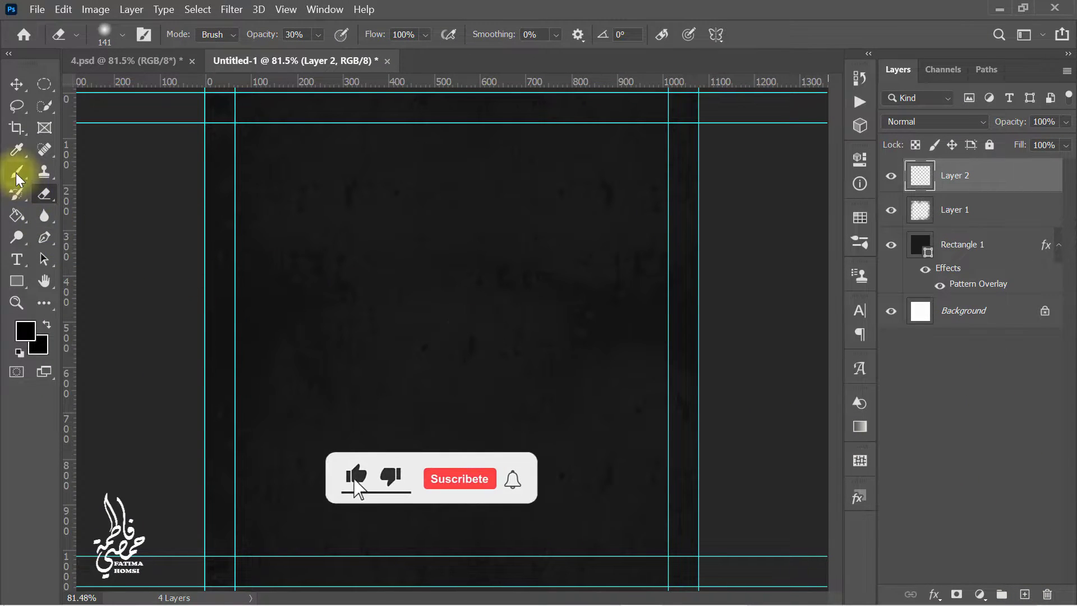
{"action": "left_click", "coordinate": [24, 331]}
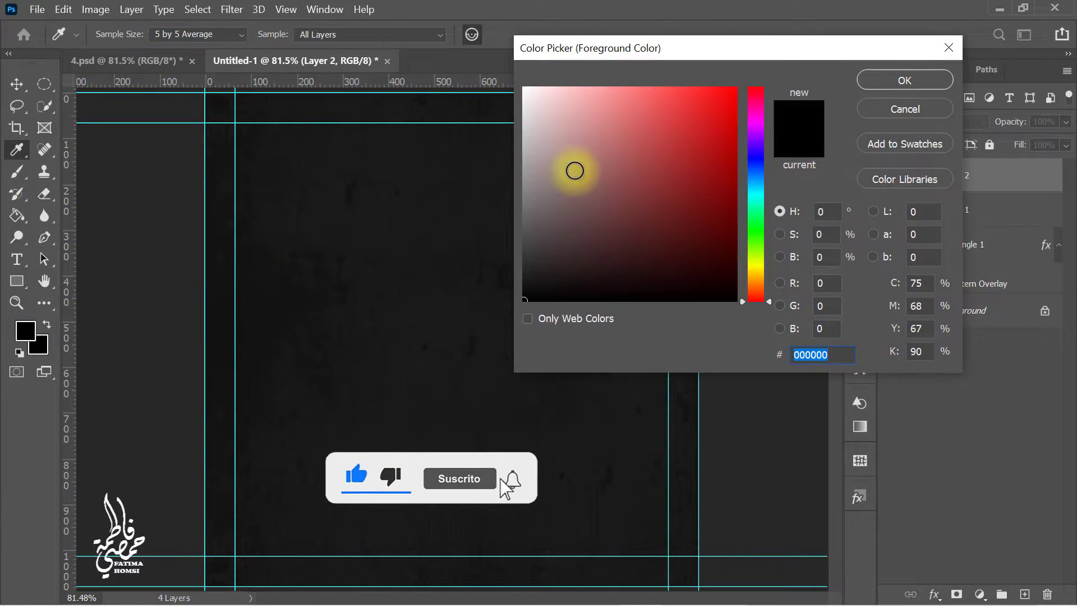
{"action": "left_click_drag", "start_coordinate": [574, 170], "coordinate": [504, 89]}
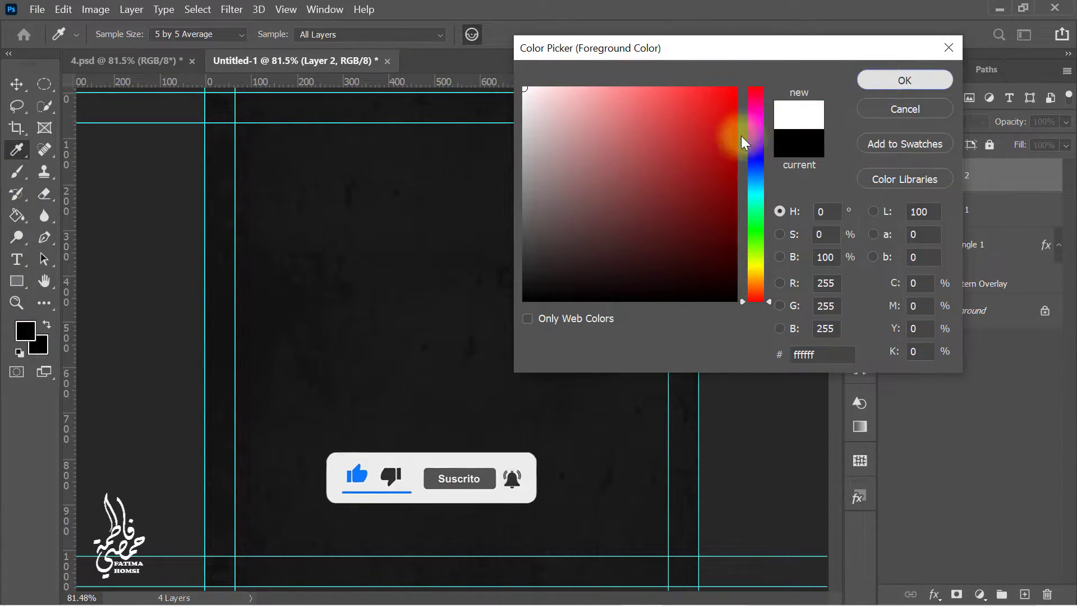
{"action": "key", "text": "Return"}
Step: Stamp a white glow at the canvas center on Layer 2 with the soft round brush at 1079 px
{"action": "key", "text": "b"}
{"action": "right_click", "coordinate": [456, 317]}
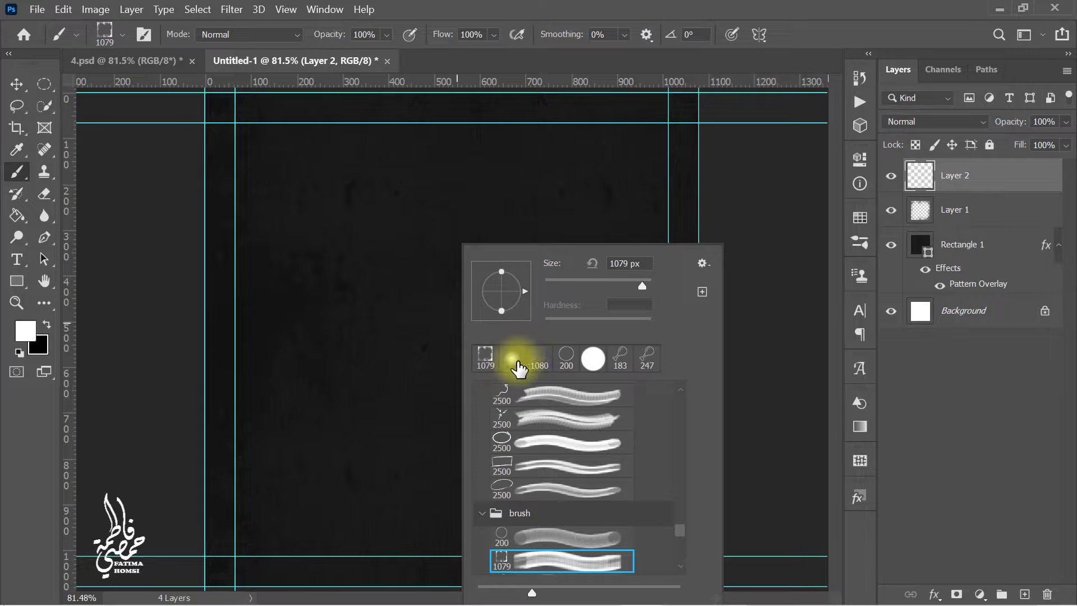
{"action": "left_click", "coordinate": [517, 362]}
{"action": "left_click", "coordinate": [912, 192]}
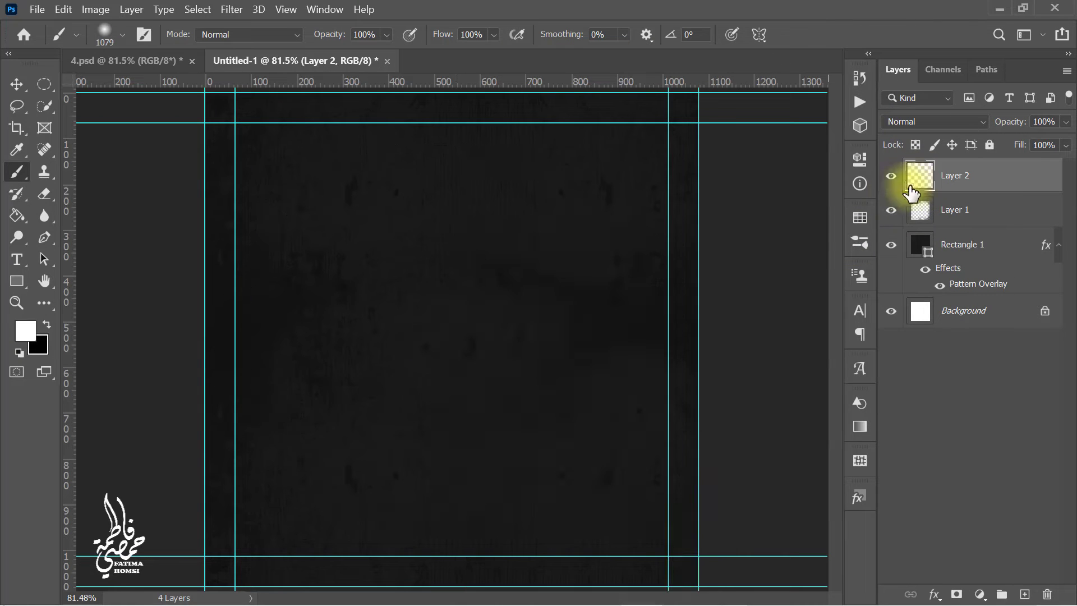
{"action": "left_click", "coordinate": [457, 328]}
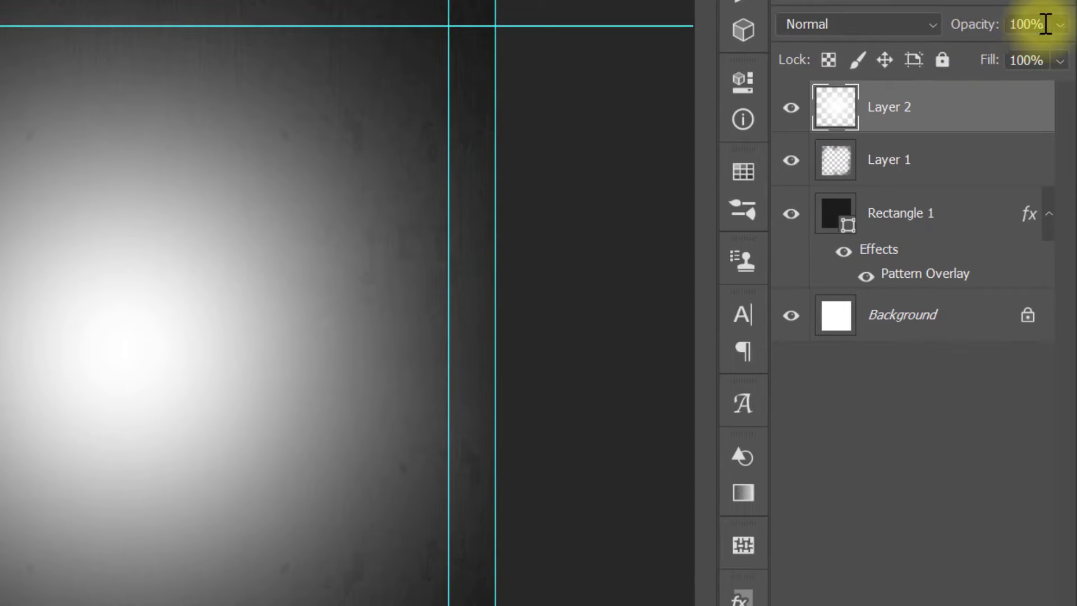
Step: Set the white glow layer's opacity to 40% and its blend mode to Pin Light
{"action": "left_click", "coordinate": [1045, 24]}
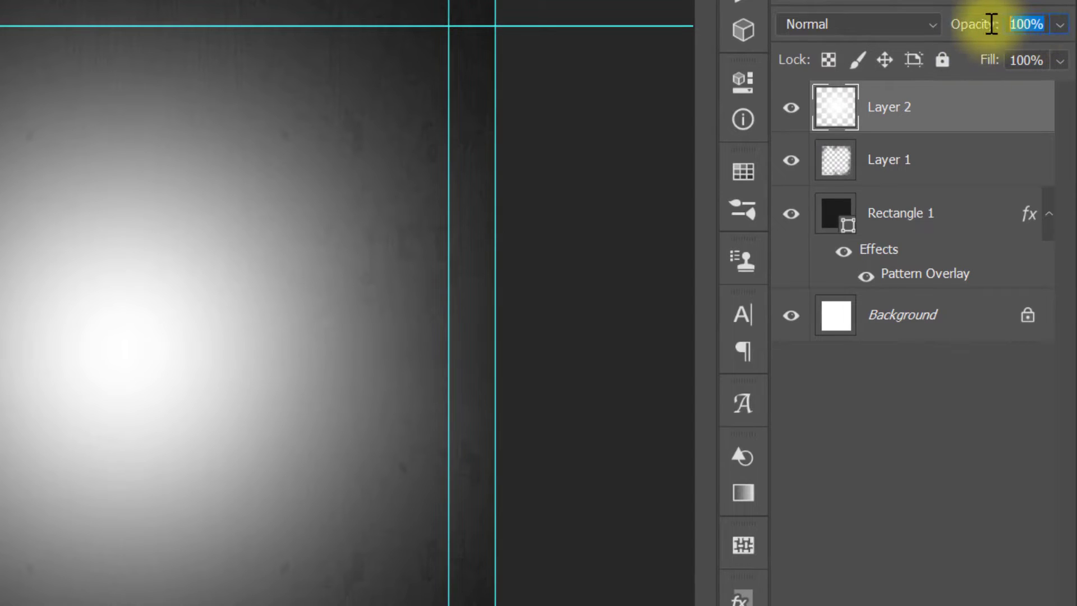
{"action": "type", "text": "40"}
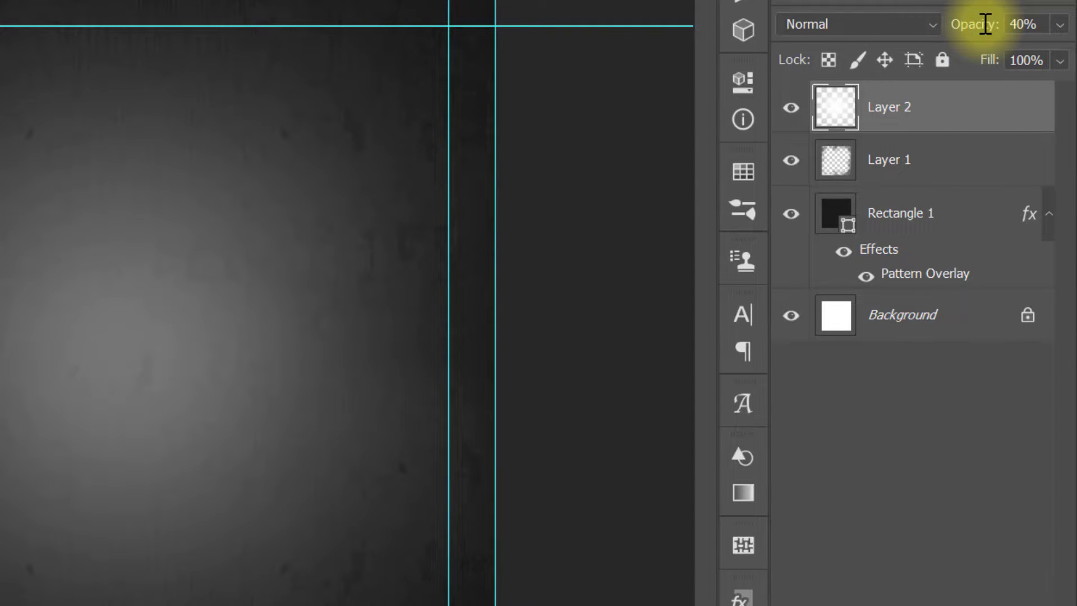
{"action": "left_click", "coordinate": [895, 29]}
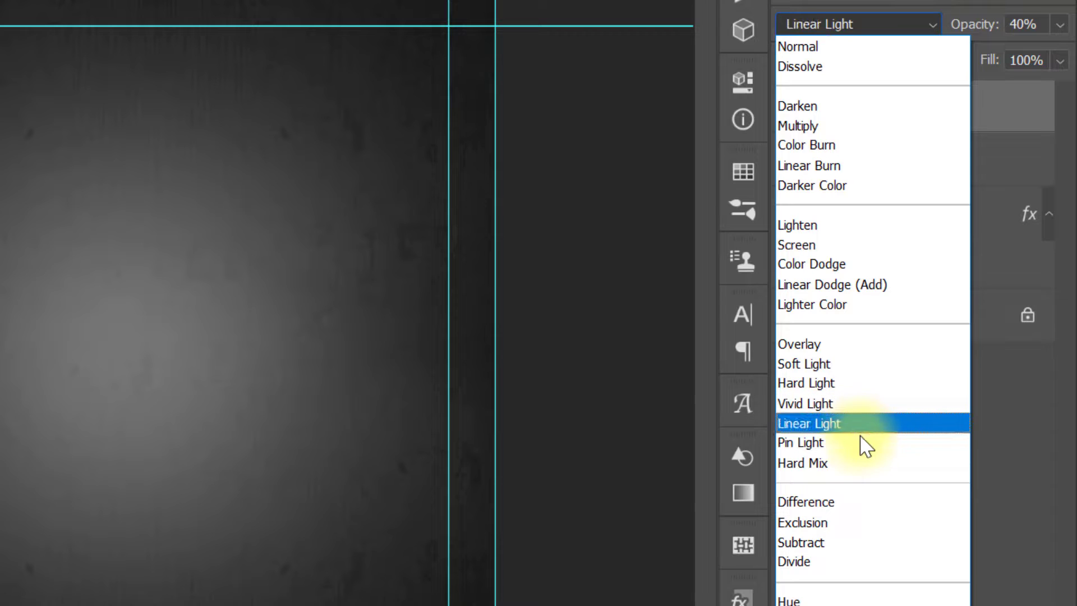
{"action": "left_click", "coordinate": [860, 444]}
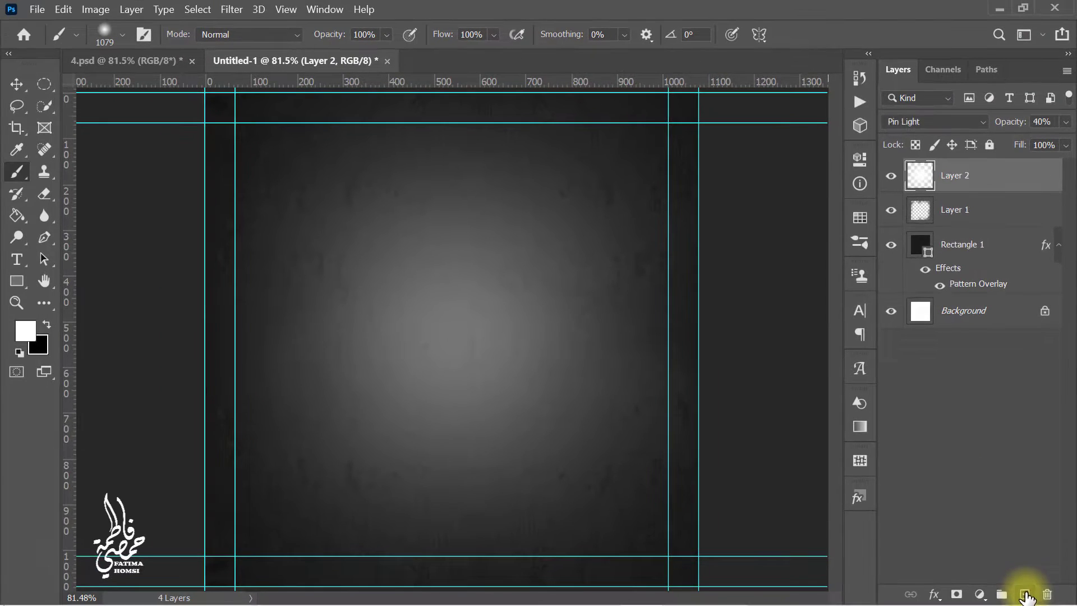
Step: Create a new layer above the glow and choose the 1080 px diagonal-line texture brush located just above the SS-rosepetals 2 group
{"action": "left_click", "coordinate": [1010, 605]}
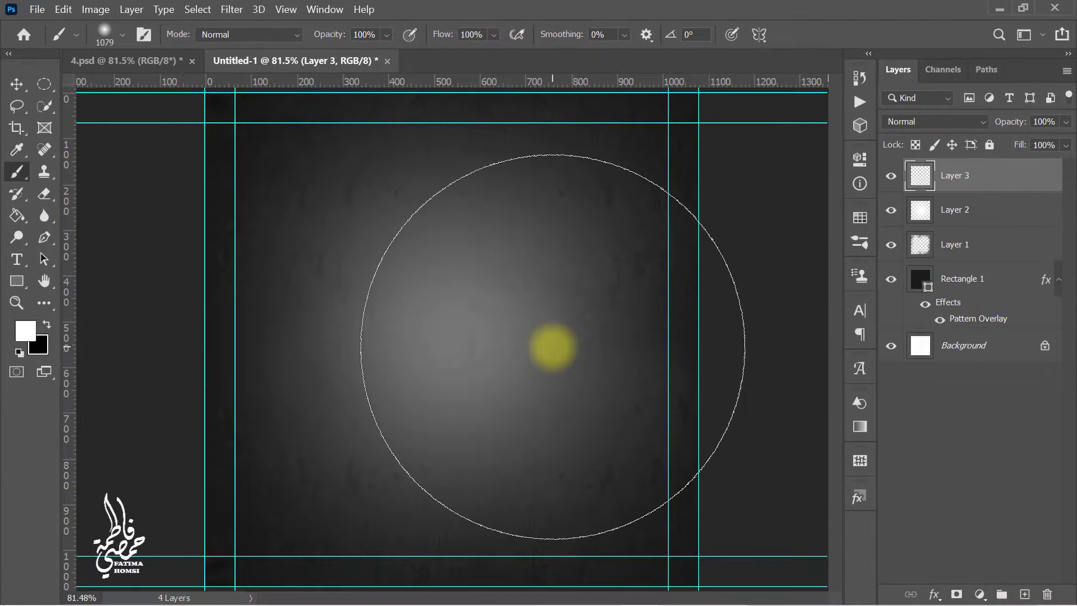
{"action": "left_click", "coordinate": [121, 39]}
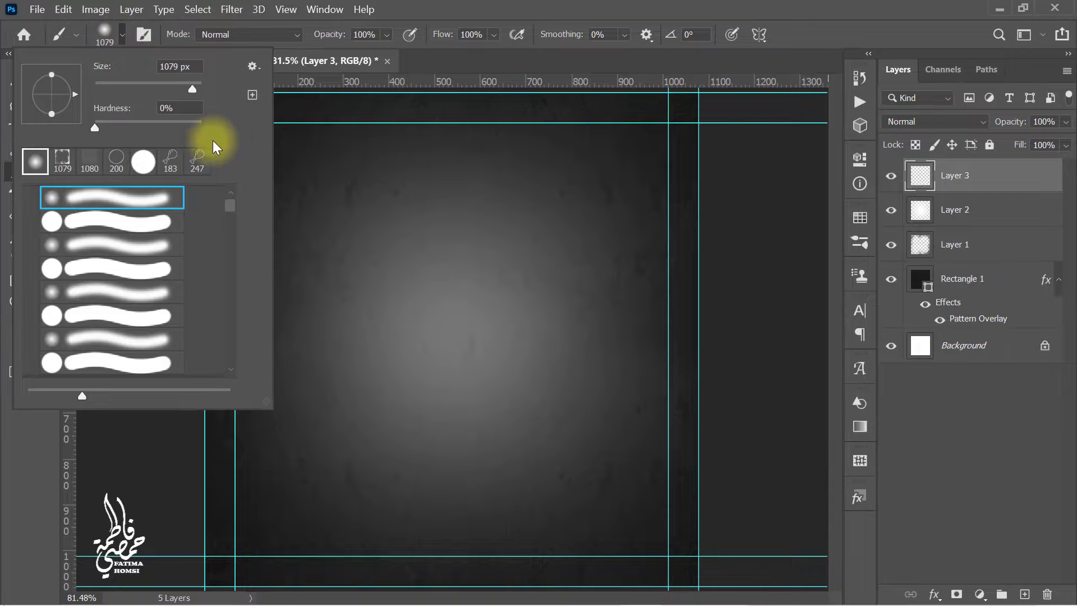
{"action": "left_click_drag", "start_coordinate": [234, 206], "coordinate": [232, 358]}
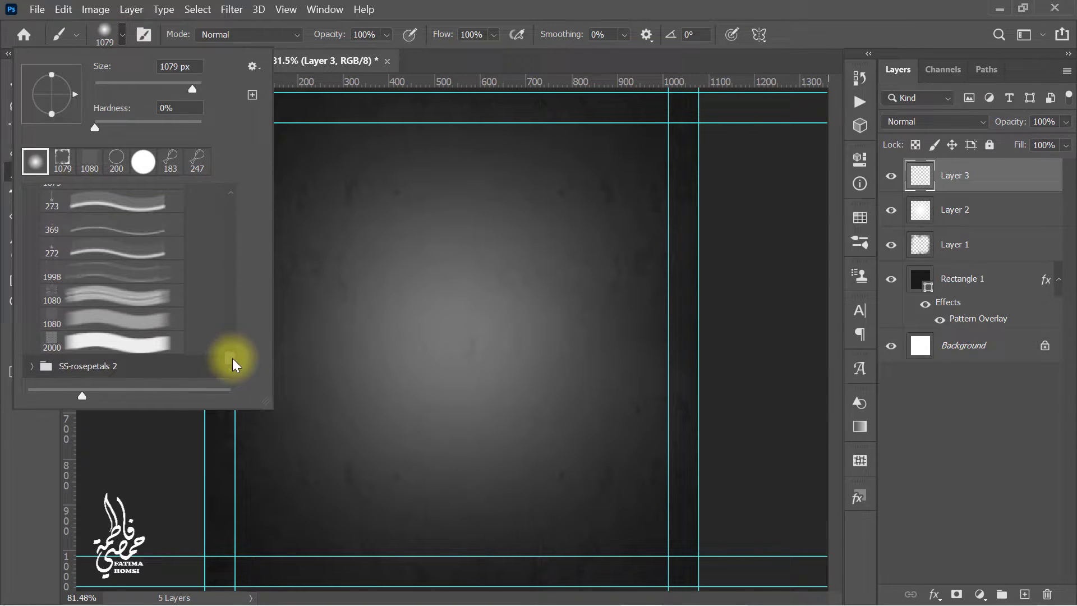
{"action": "left_click", "coordinate": [138, 341]}
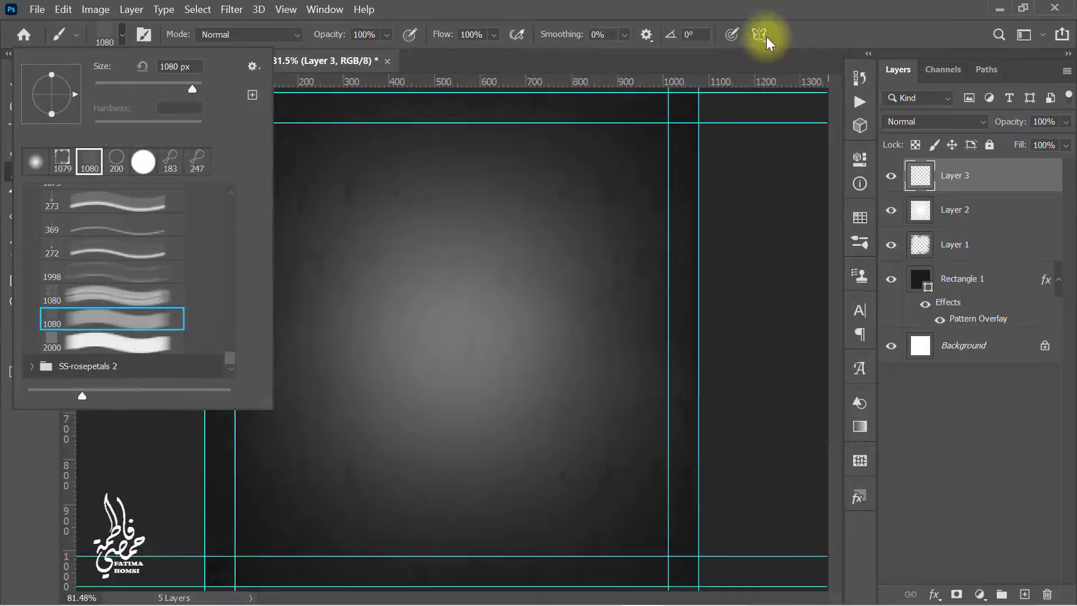
{"action": "left_click", "coordinate": [690, 108]}
{"action": "left_click", "coordinate": [418, 317]}
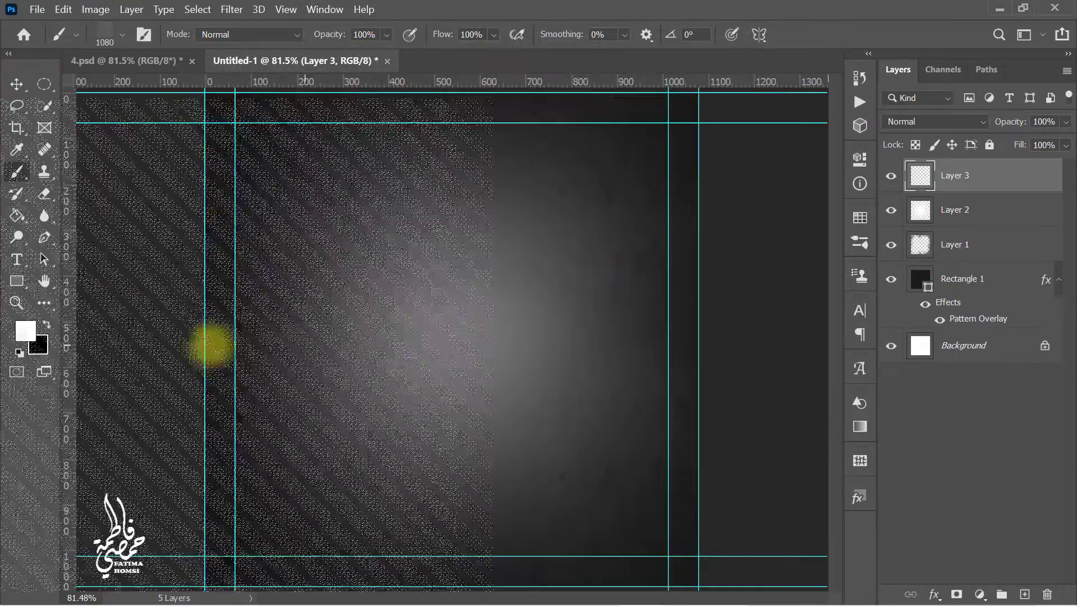
Step: Set the foreground color to black, #000000
{"action": "left_click", "coordinate": [23, 341]}
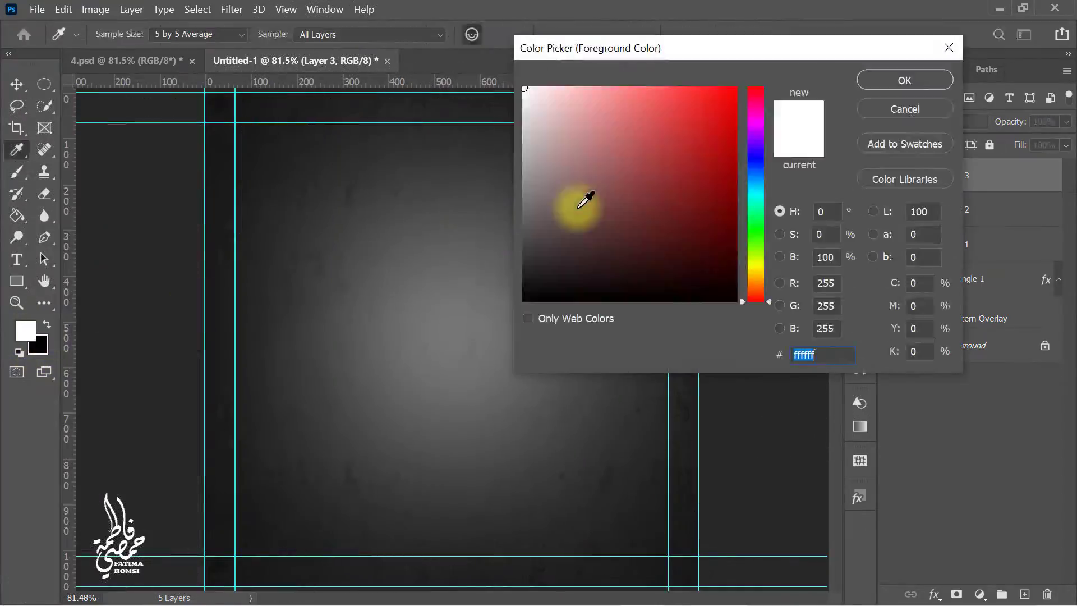
{"action": "left_click_drag", "start_coordinate": [566, 227], "coordinate": [519, 296]}
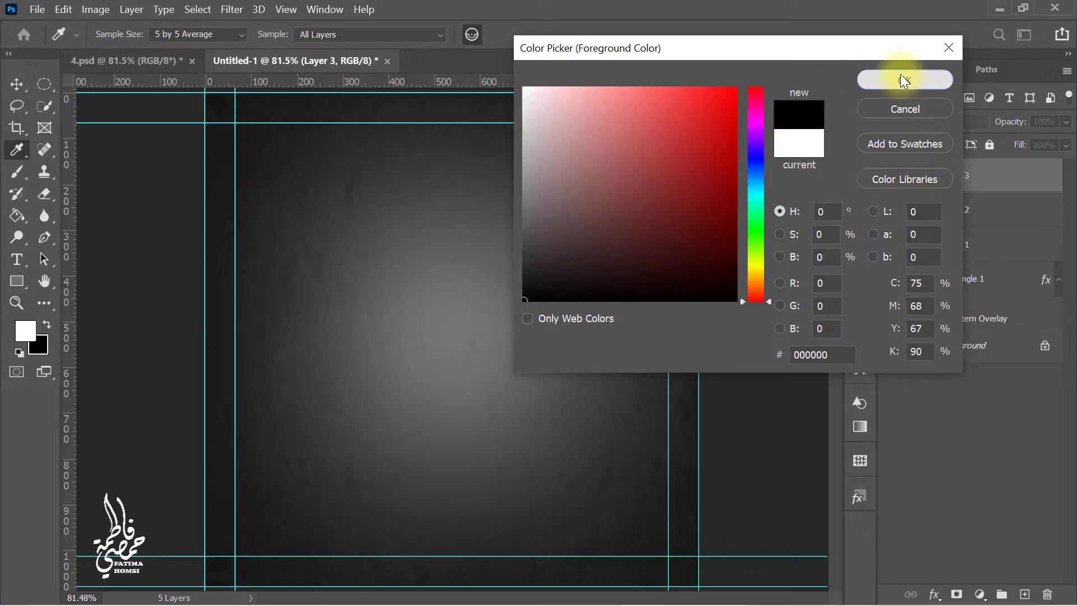
{"action": "left_click", "coordinate": [901, 79]}
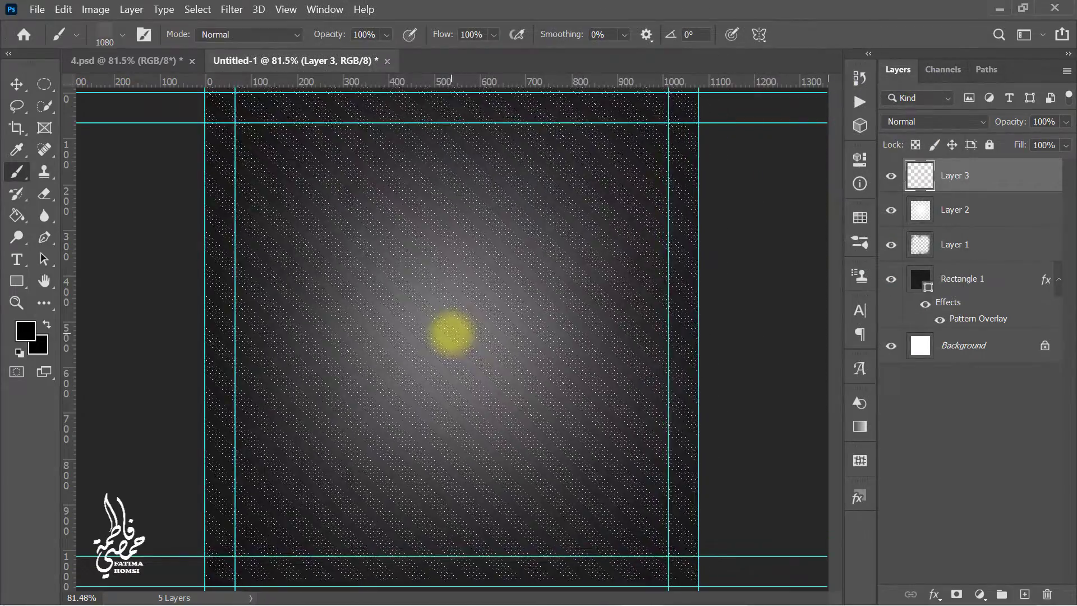
Step: Stamp the diagonal-line texture over the whole canvas on Layer 3 and set that layer's opacity to 80%
{"action": "left_click", "coordinate": [451, 333]}
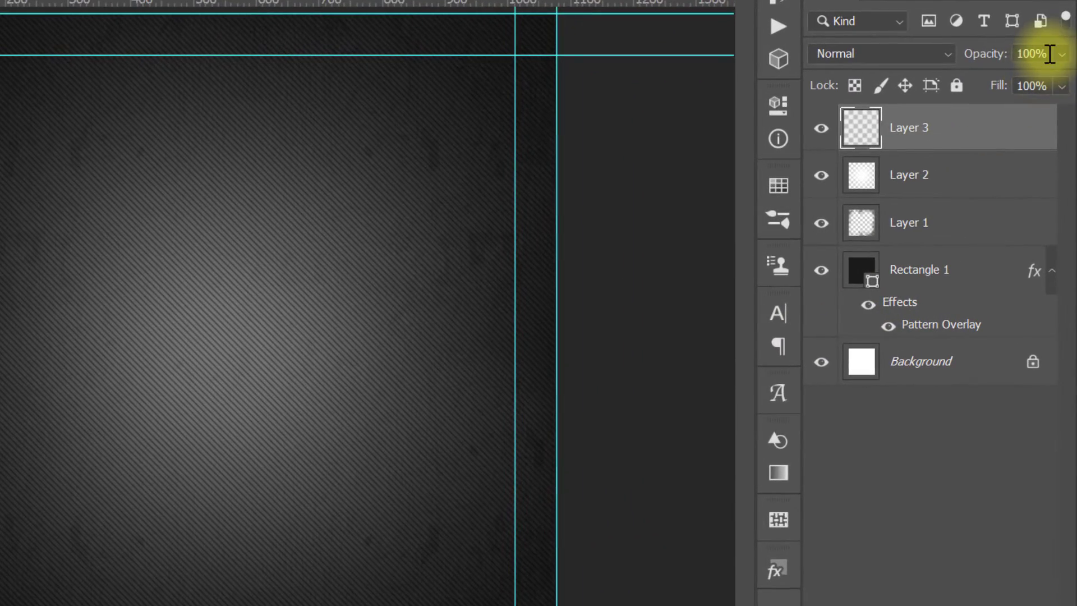
{"action": "left_click", "coordinate": [1000, 54]}
{"action": "type", "text": "80"}
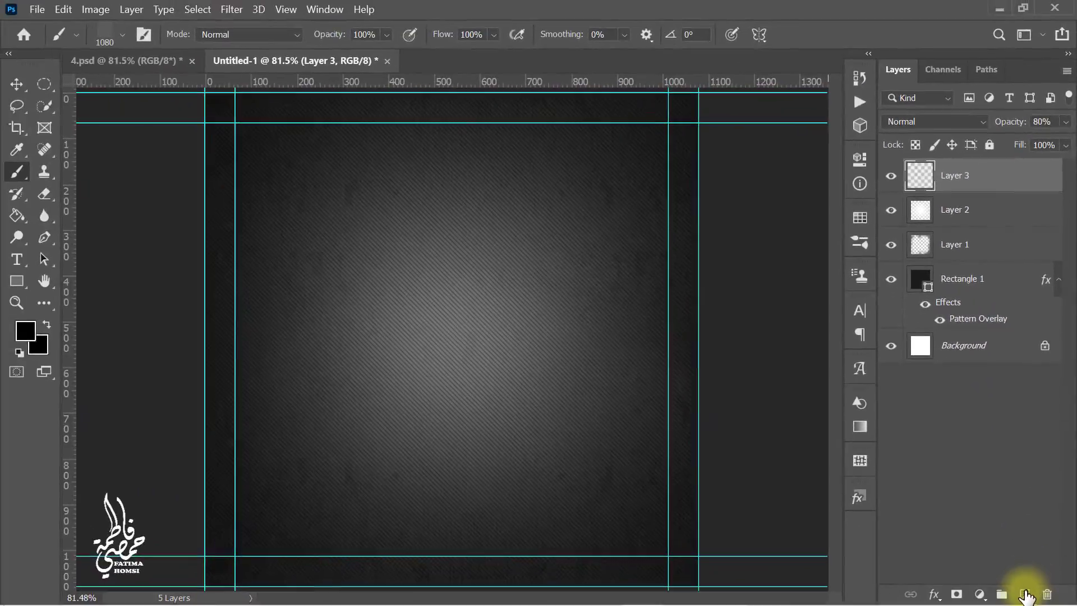
Step: Create a new layer above the diagonal lines and darken the canvas edges with a 1080 px soft round black brush at low opacity
{"action": "left_click", "coordinate": [1025, 594]}
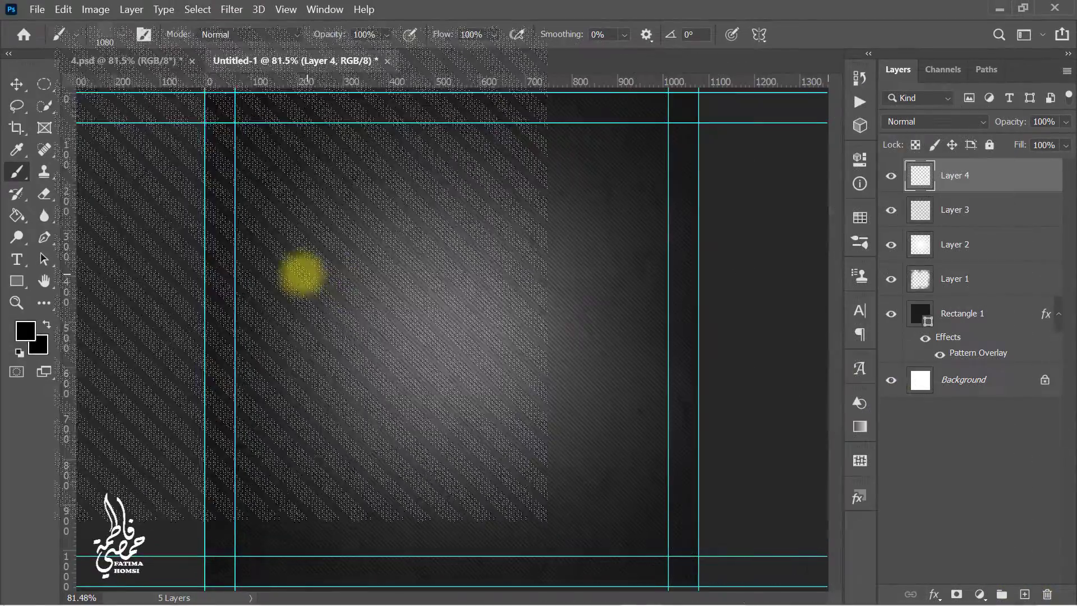
{"action": "right_click", "coordinate": [385, 293]}
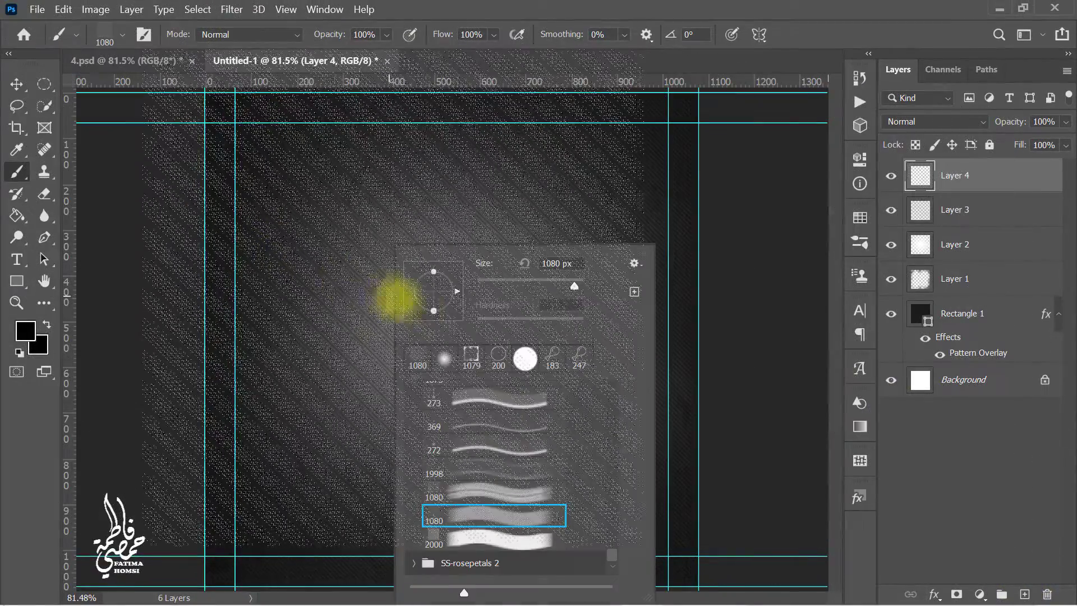
{"action": "left_click", "coordinate": [454, 365]}
{"action": "left_click", "coordinate": [926, 182]}
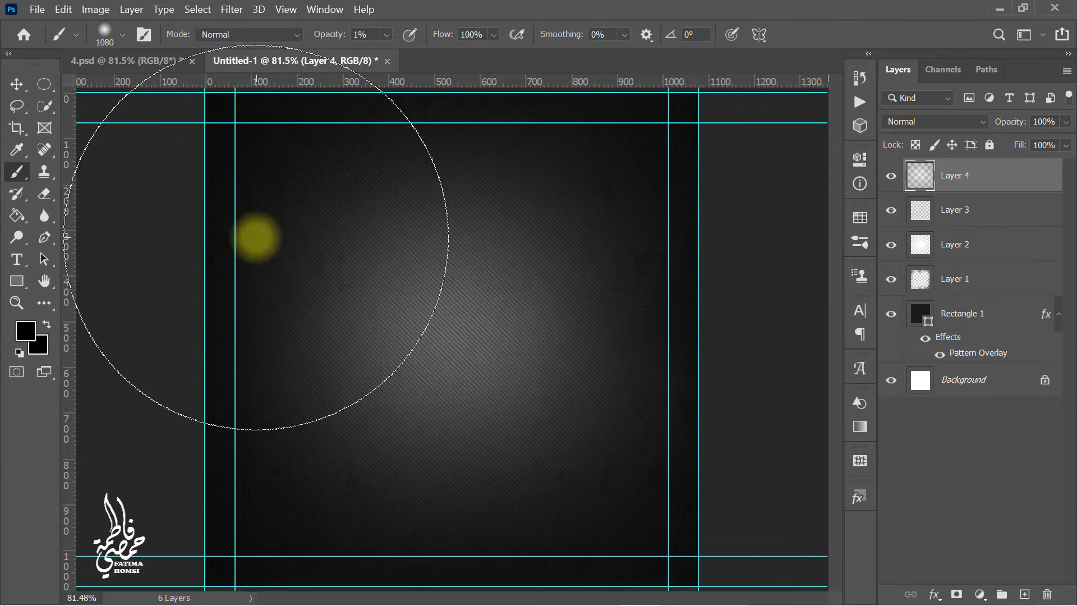
Step: Choose the Ellipse tool in Shape mode and set the foreground color to orange, #fd8a1a
{"action": "left_click", "coordinate": [17, 281]}
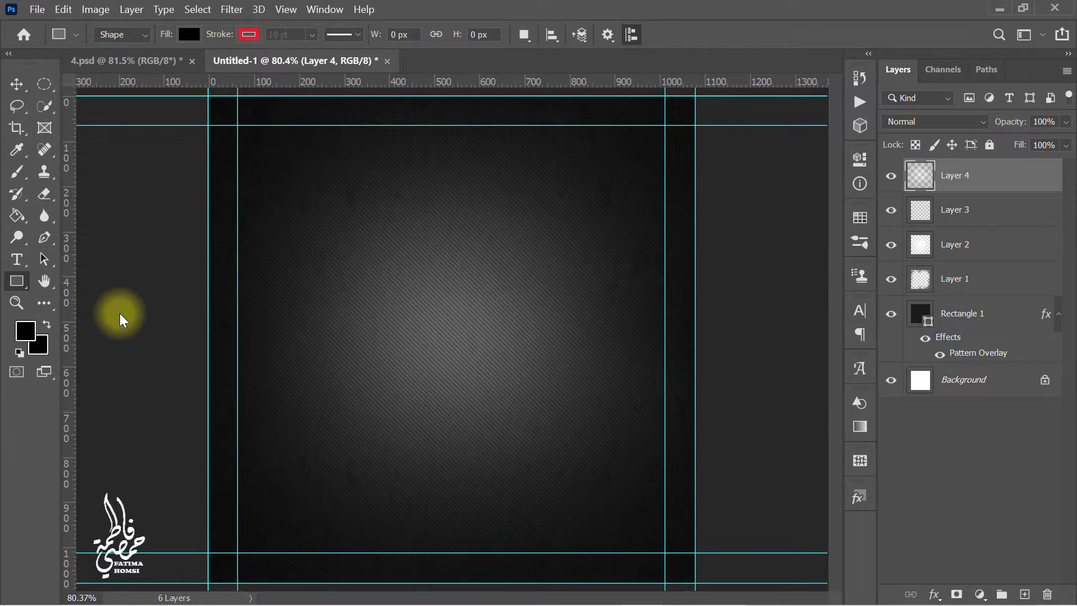
{"action": "key", "text": "shift+u"}
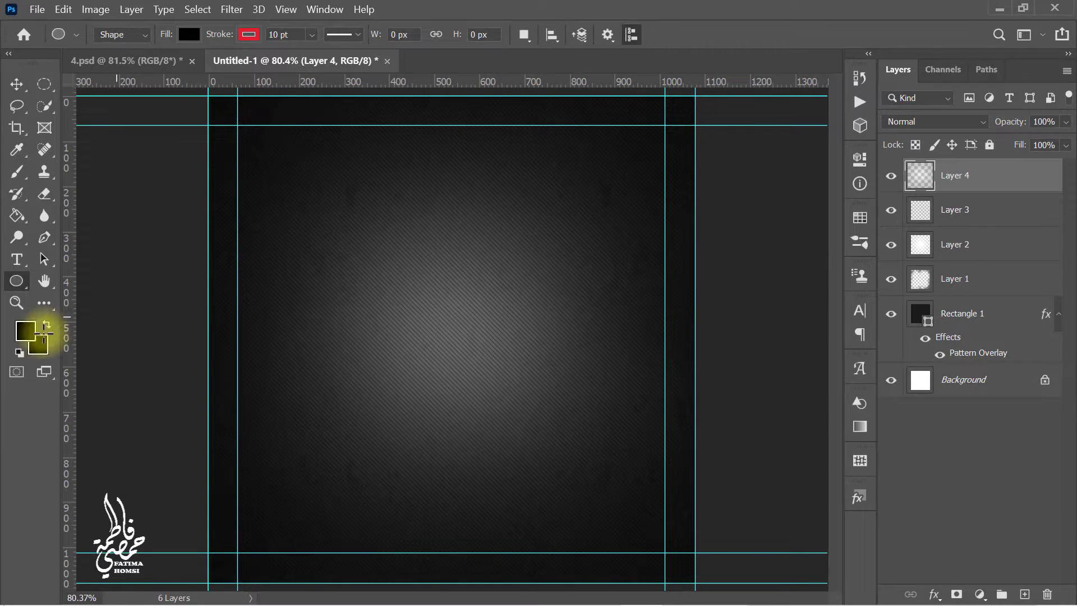
{"action": "left_click", "coordinate": [25, 335]}
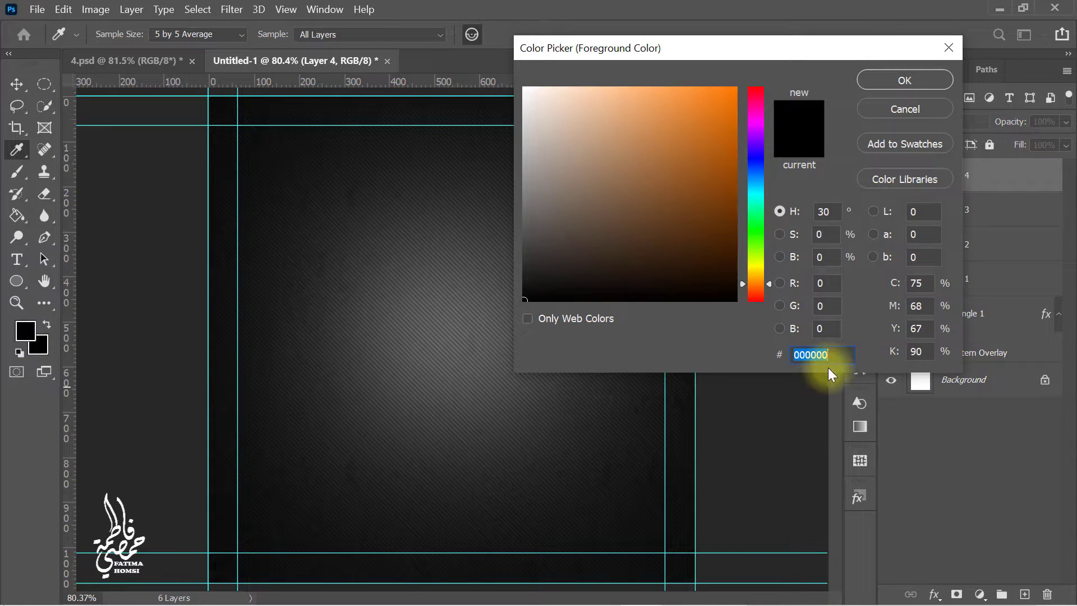
{"action": "type", "text": "fd8a1a"}
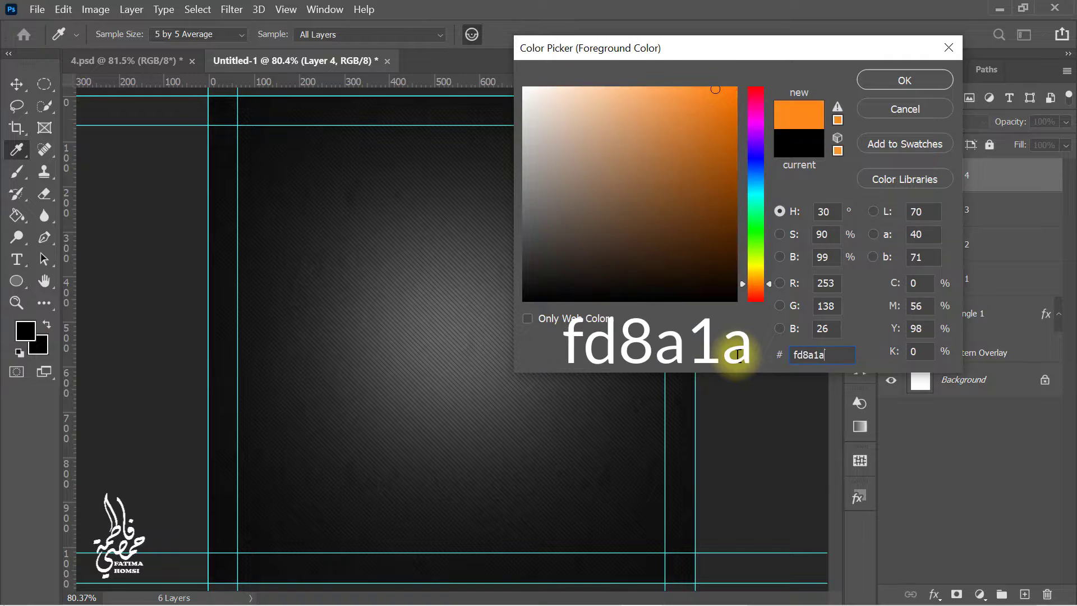
{"action": "left_click", "coordinate": [879, 80]}
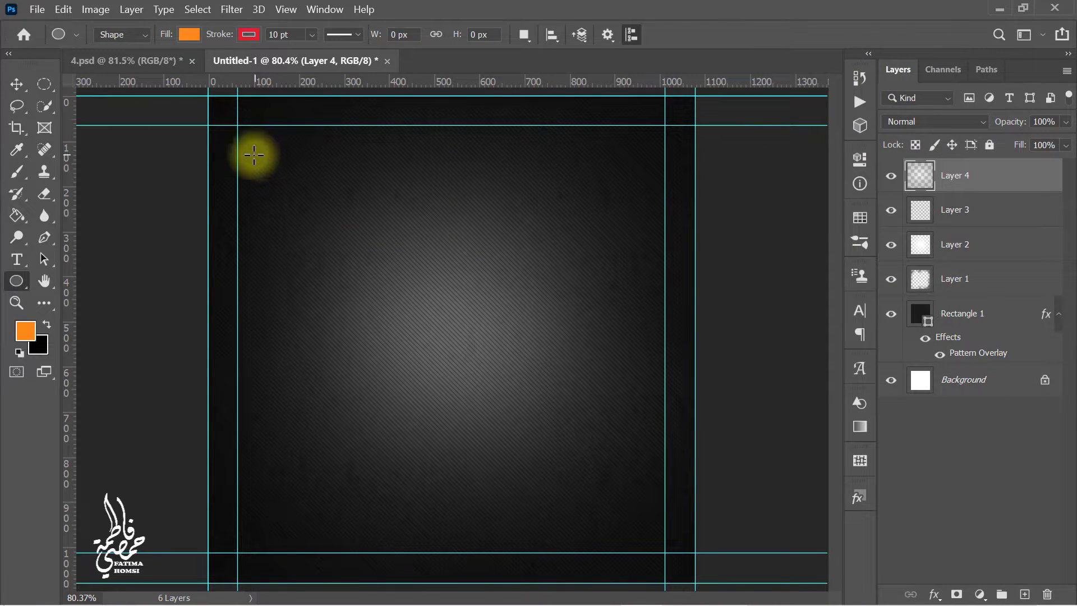
Step: Draw an orange circle of about 41 px near the canvas's upper-left margin corner and set its stroke width to 0 pt
{"action": "left_click_drag", "start_coordinate": [253, 155], "coordinate": [271, 173]}
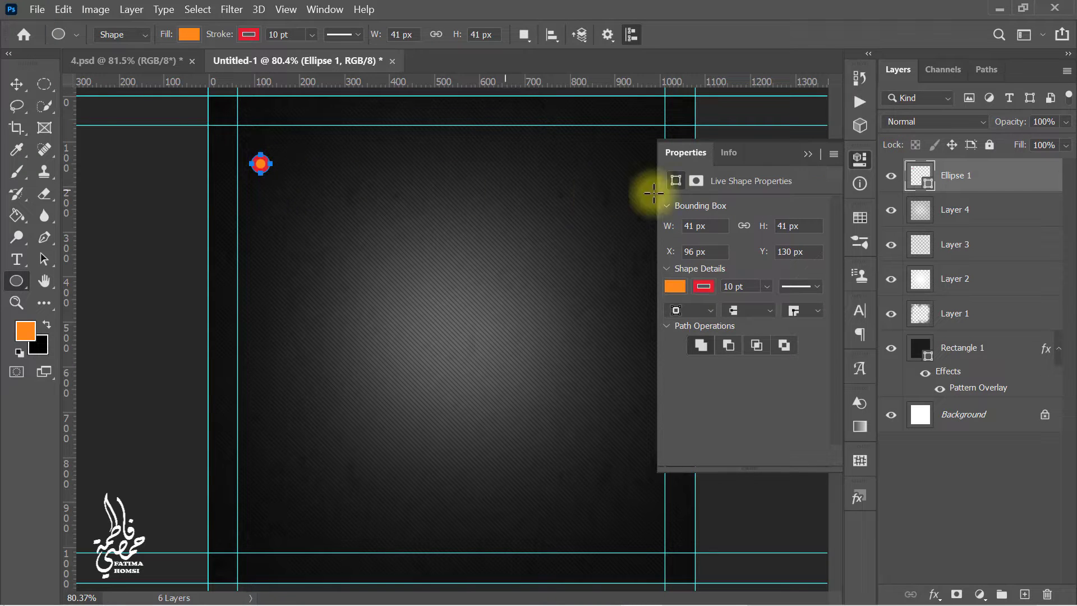
{"action": "left_click", "coordinate": [807, 154]}
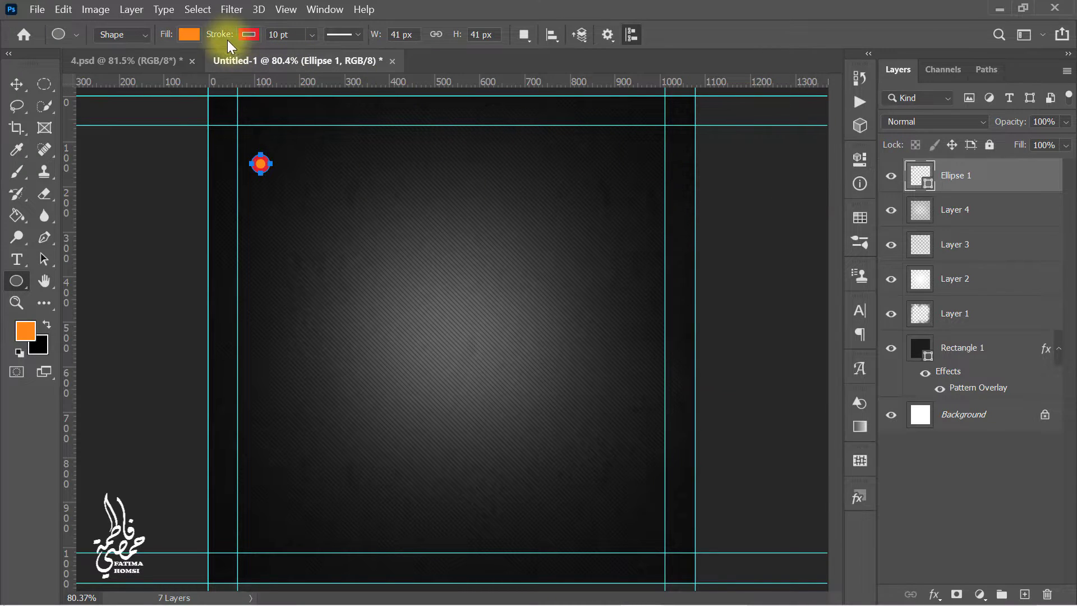
{"action": "left_click_drag", "start_coordinate": [227, 42], "coordinate": [197, 41]}
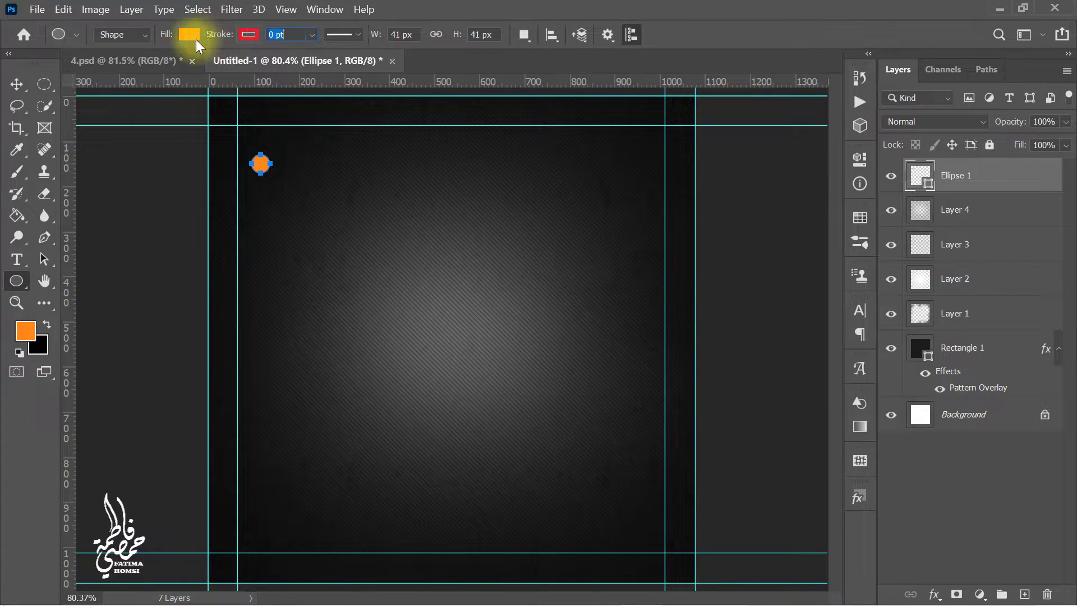
Step: Duplicate the circle into a grid of two columns by four rows and scale the grid down to about 23 × 56 px
{"action": "left_click", "coordinate": [44, 258]}
{"action": "left_click_drag", "start_coordinate": [261, 163], "coordinate": [288, 256]}
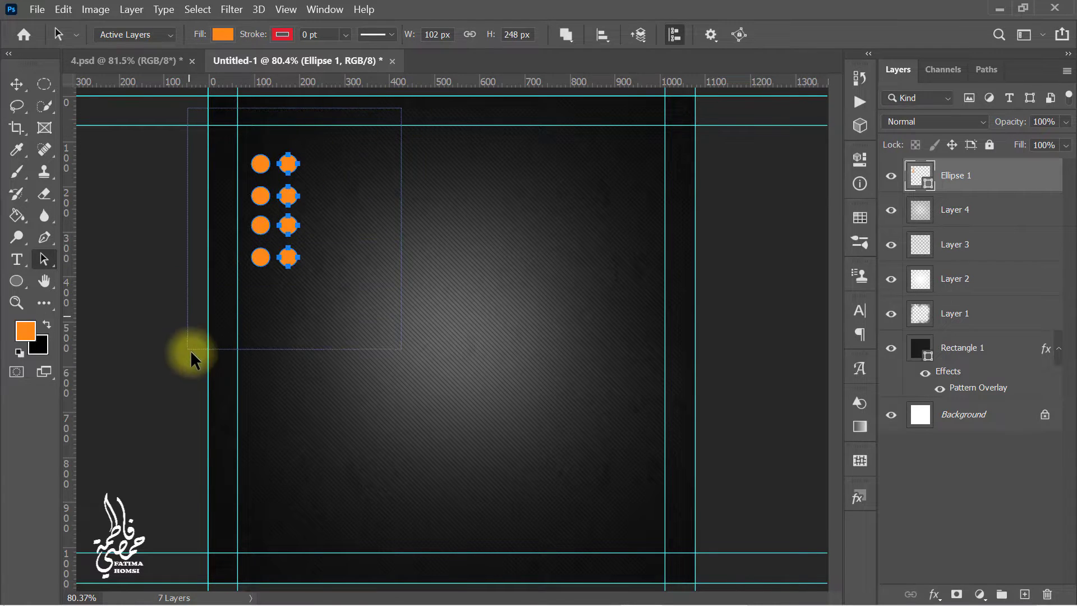
{"action": "left_click_drag", "start_coordinate": [190, 350], "coordinate": [191, 349]}
{"action": "key", "text": "ctrl+t"}
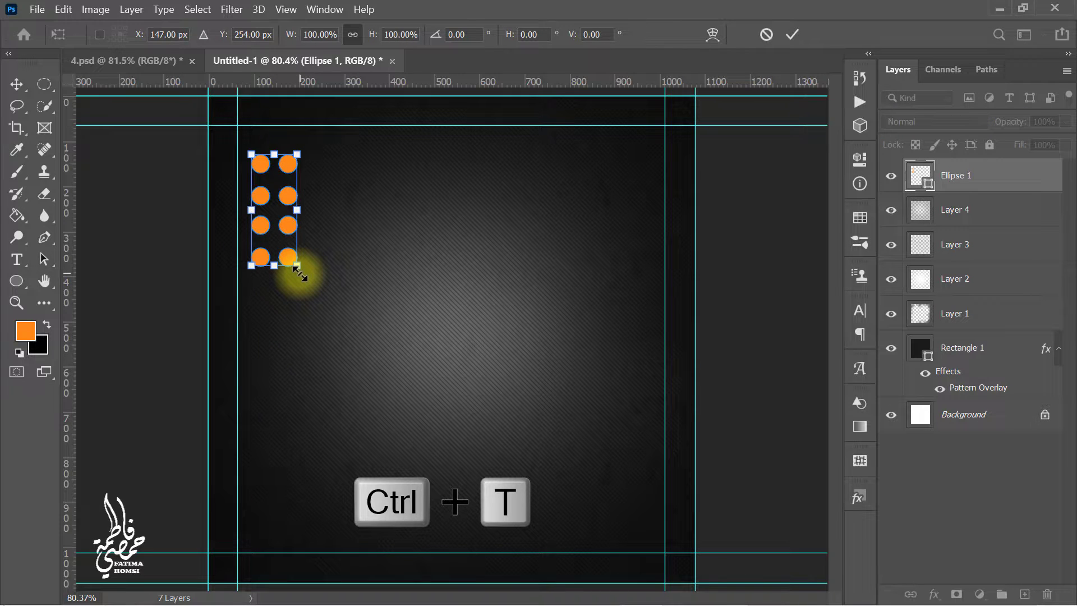
{"action": "left_click_drag", "start_coordinate": [298, 268], "coordinate": [267, 186]}
{"action": "key", "text": "Return"}
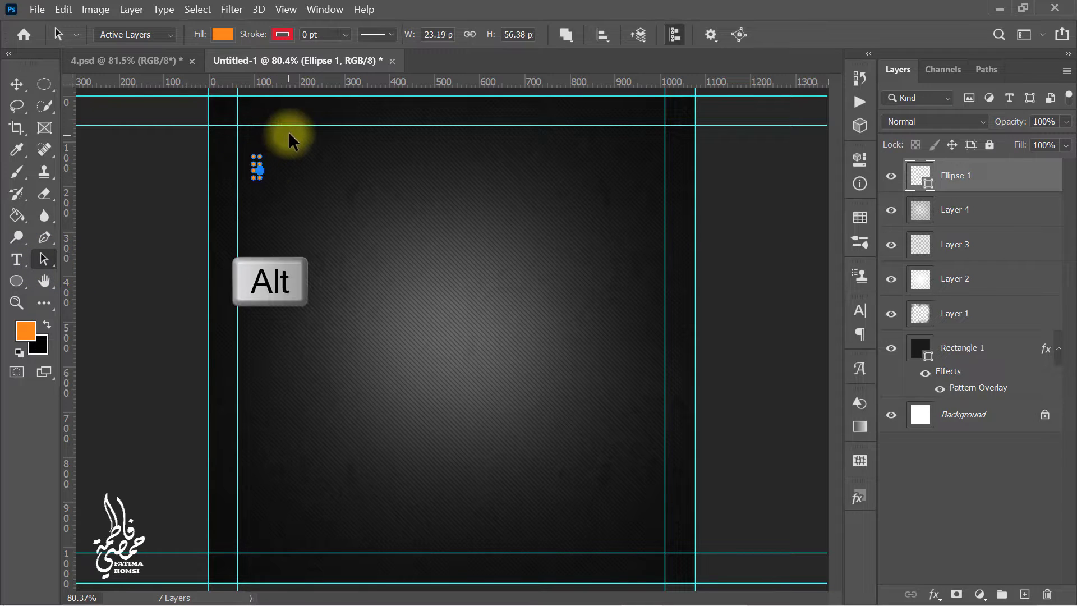
Step: Copy the dot grid to the lower right against the right margin guide, and move the original against the left margin guide
{"action": "left_click_drag", "start_coordinate": [288, 133], "coordinate": [658, 492]}
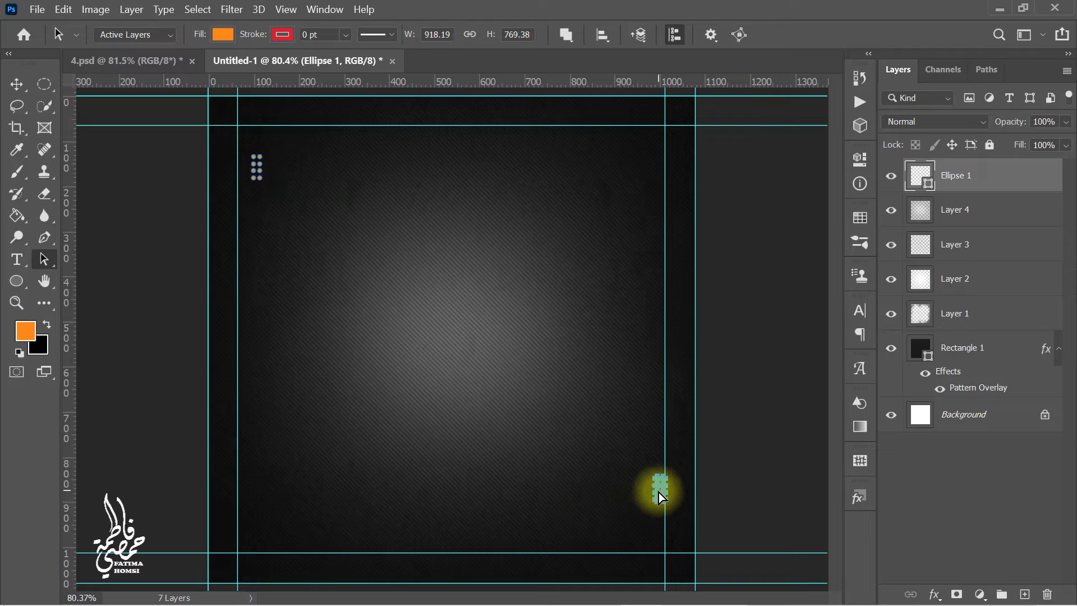
{"action": "left_click", "coordinate": [641, 422]}
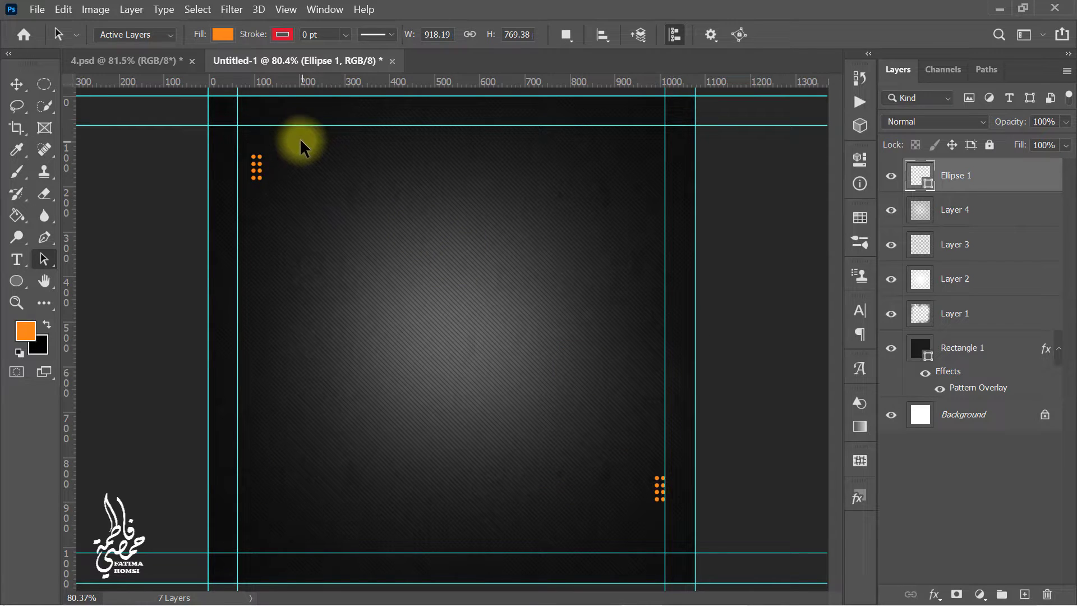
{"action": "left_click_drag", "start_coordinate": [262, 173], "coordinate": [248, 171]}
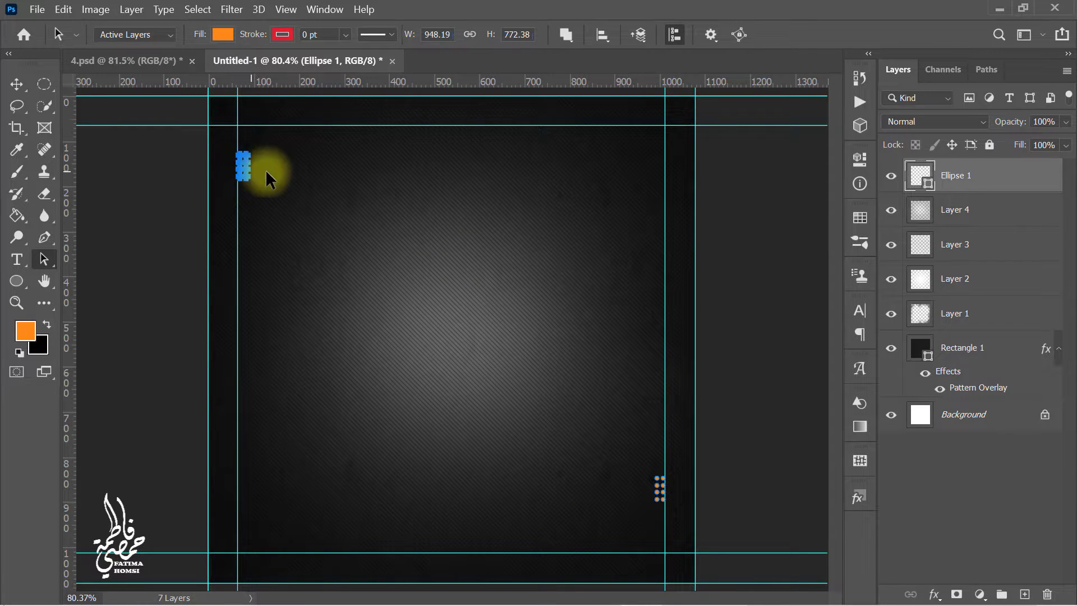
{"action": "key", "text": "Return"}
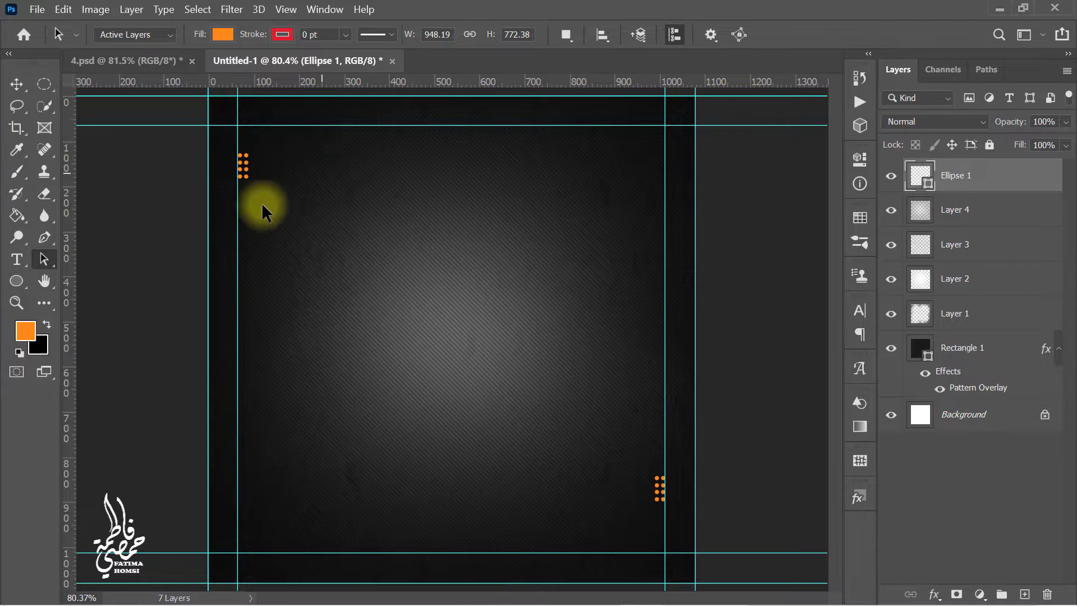
Step: Draw the concentric-rings custom shape at about 447 × 446 px, left of the canvas center
{"action": "left_click", "coordinate": [17, 279]}
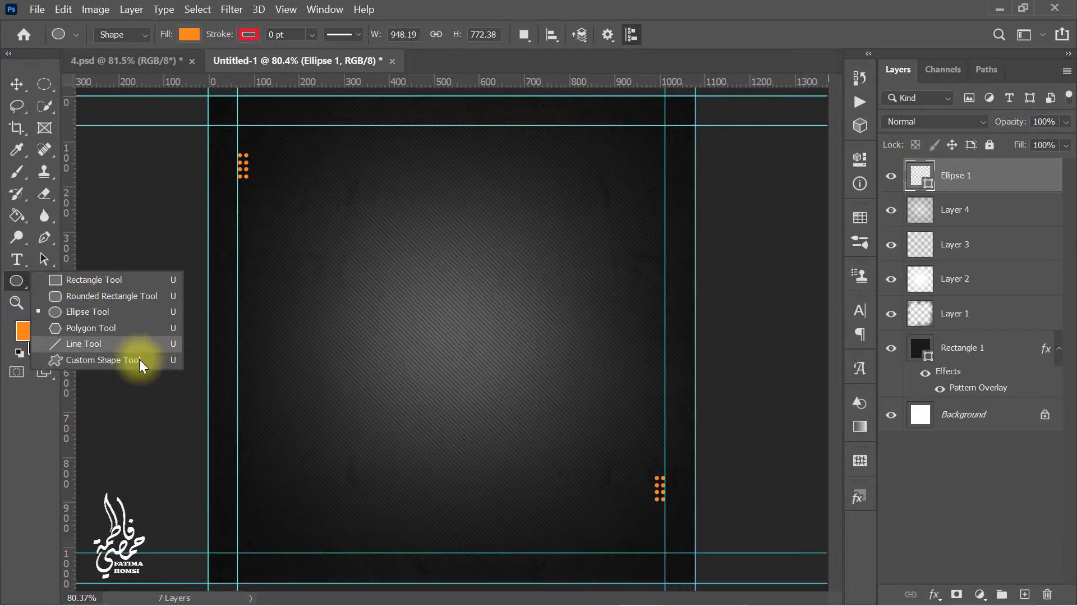
{"action": "left_click", "coordinate": [140, 362]}
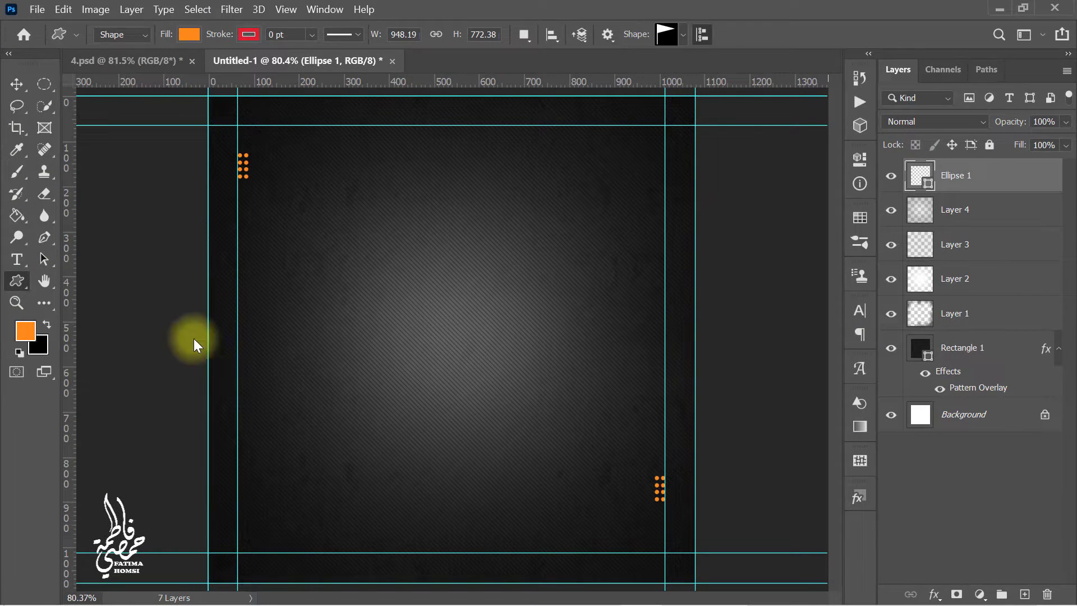
{"action": "left_click", "coordinate": [682, 38]}
{"action": "left_click_drag", "start_coordinate": [860, 157], "coordinate": [867, 120]}
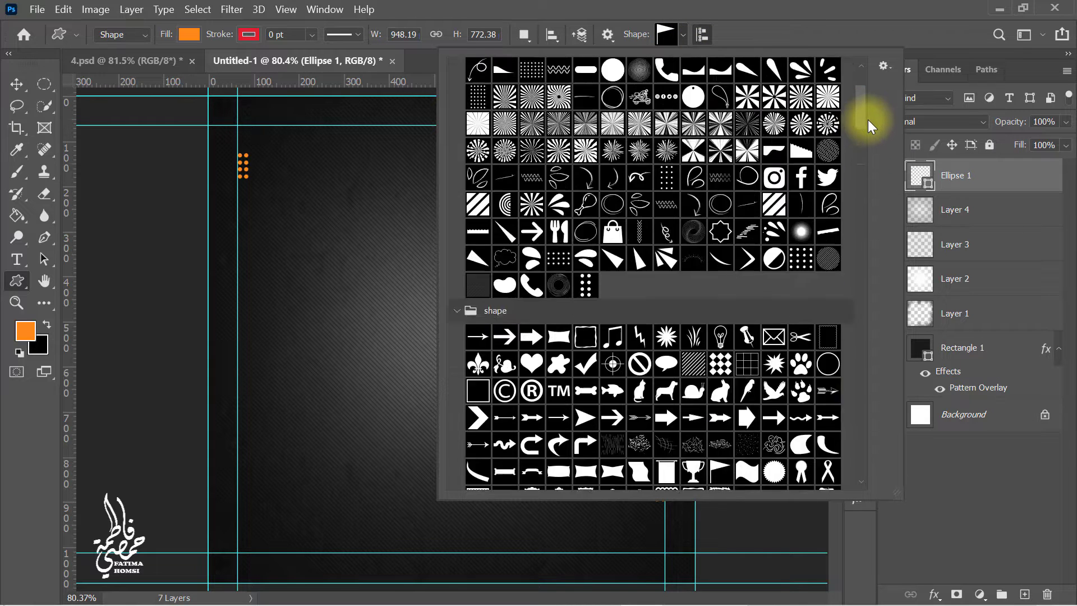
{"action": "left_click", "coordinate": [558, 396]}
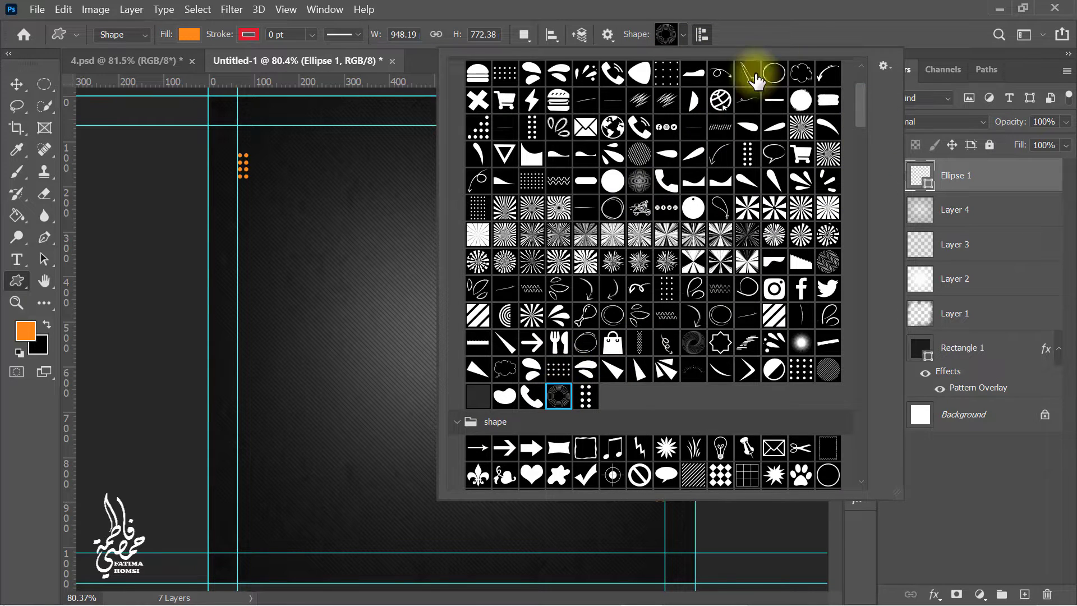
{"action": "left_click", "coordinate": [783, 34]}
{"action": "left_click_drag", "start_coordinate": [281, 228], "coordinate": [481, 439]}
{"action": "key", "text": "Return"}
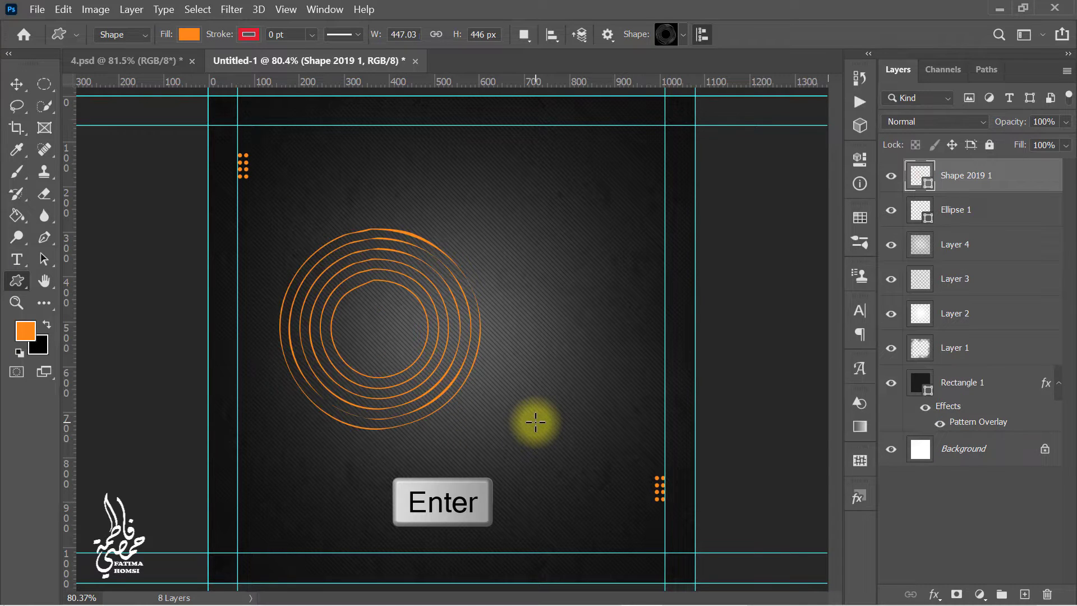
Step: Fill the rings shape with black and set its layer opacity to 35%
{"action": "left_click", "coordinate": [190, 35]}
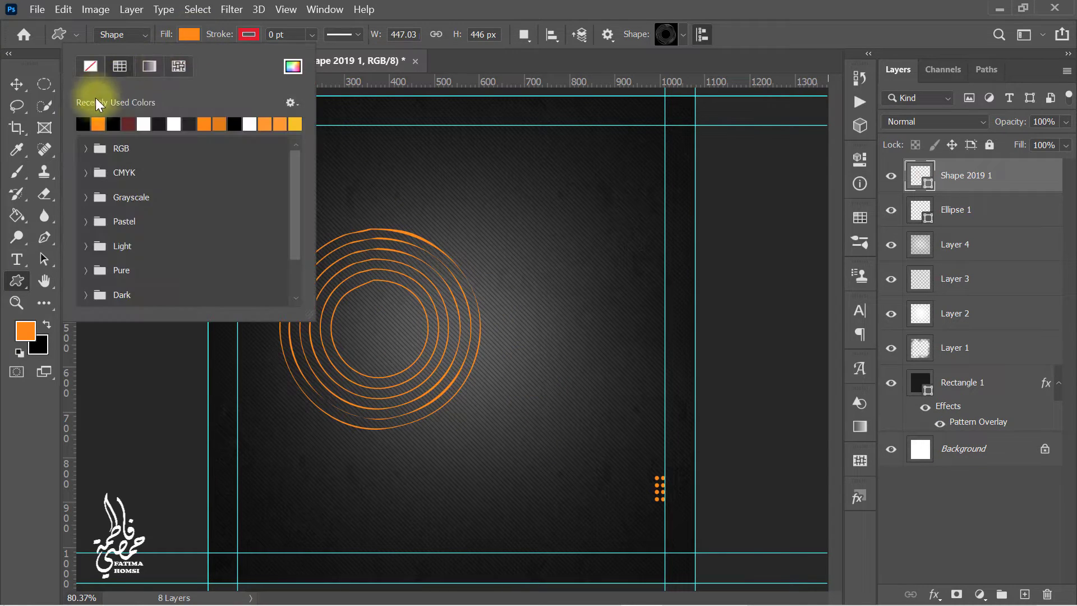
{"action": "left_click", "coordinate": [84, 117]}
{"action": "left_click", "coordinate": [897, 70]}
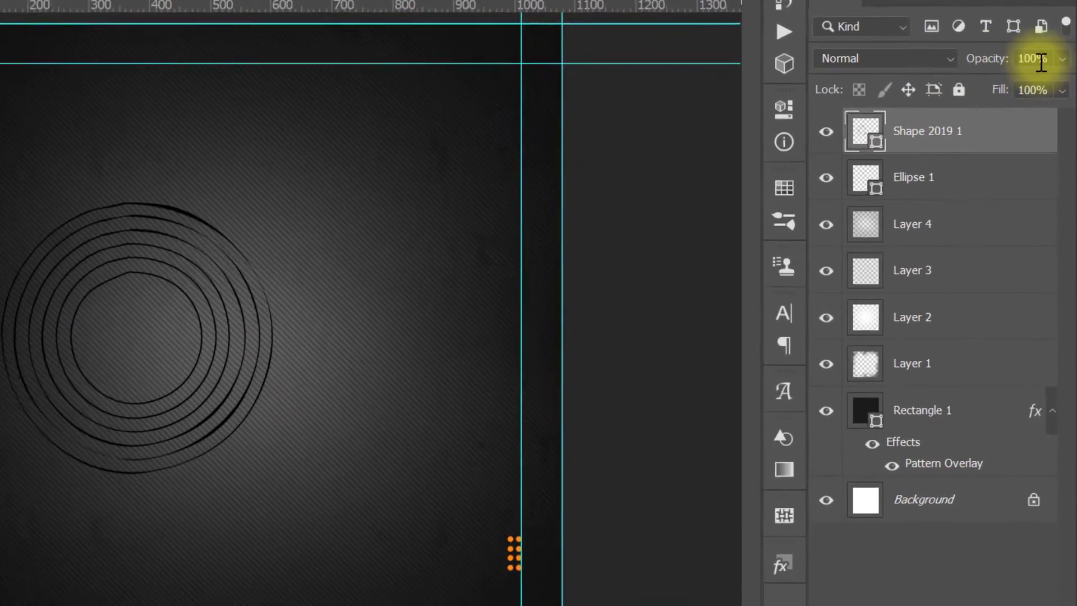
{"action": "left_click", "coordinate": [1042, 120]}
{"action": "type", "text": "35"}
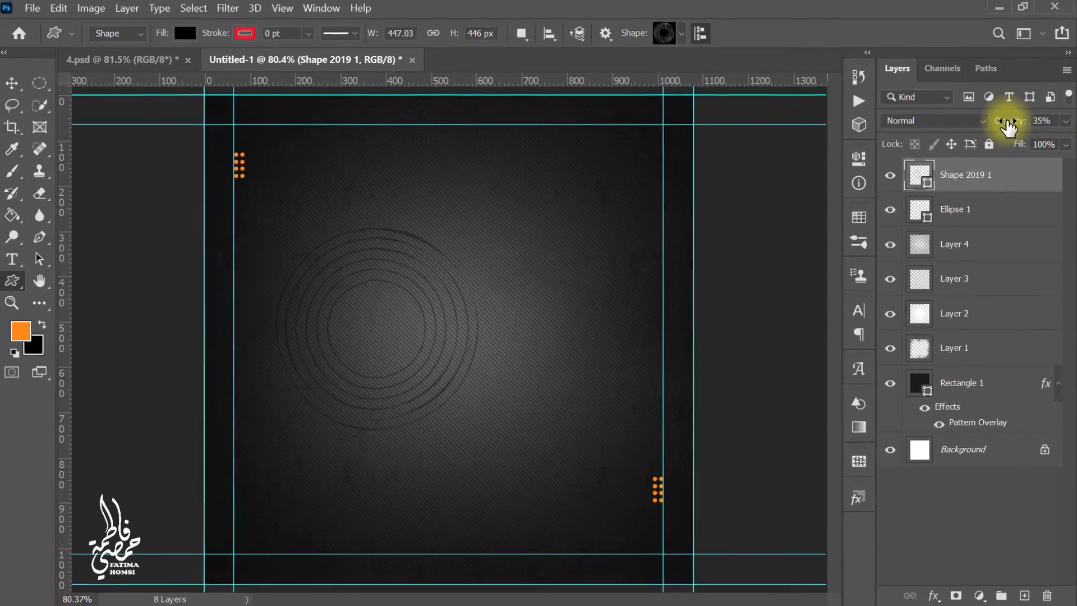
Step: Duplicate the rings shape and move the copy down and to the right so the two overlap near the canvas center
{"action": "key", "text": "ctrl+j"}
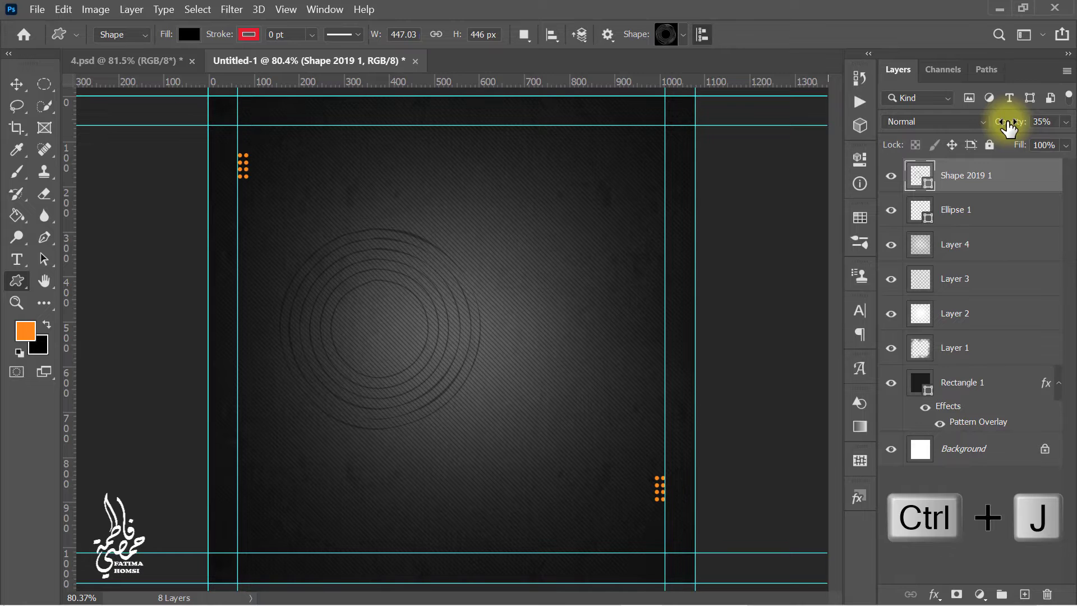
{"action": "key", "text": "ctrl+t"}
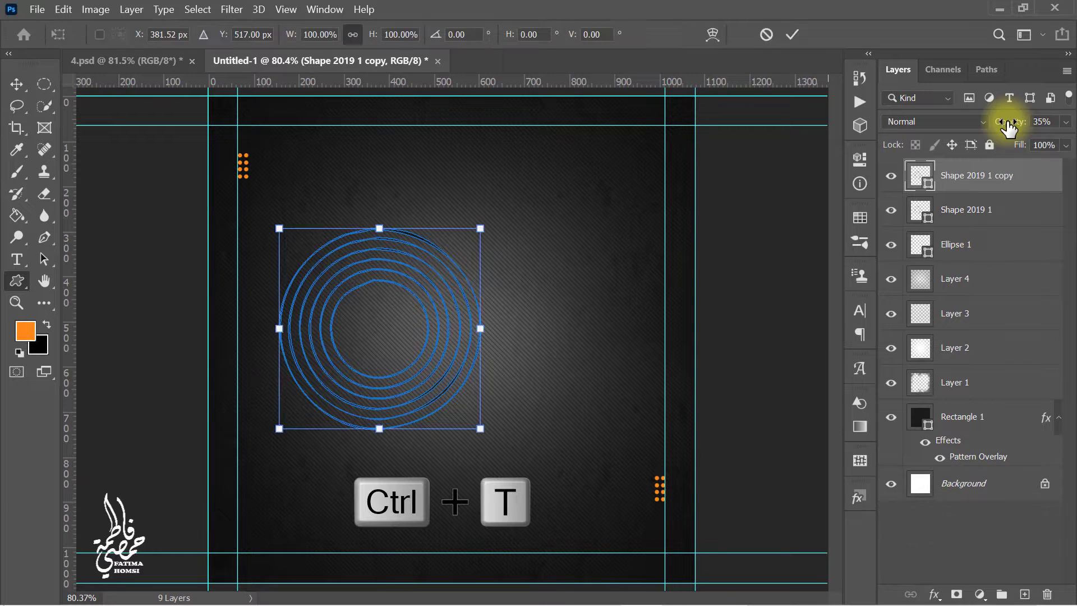
{"action": "left_click_drag", "start_coordinate": [434, 343], "coordinate": [527, 389]}
{"action": "key", "text": "Return"}
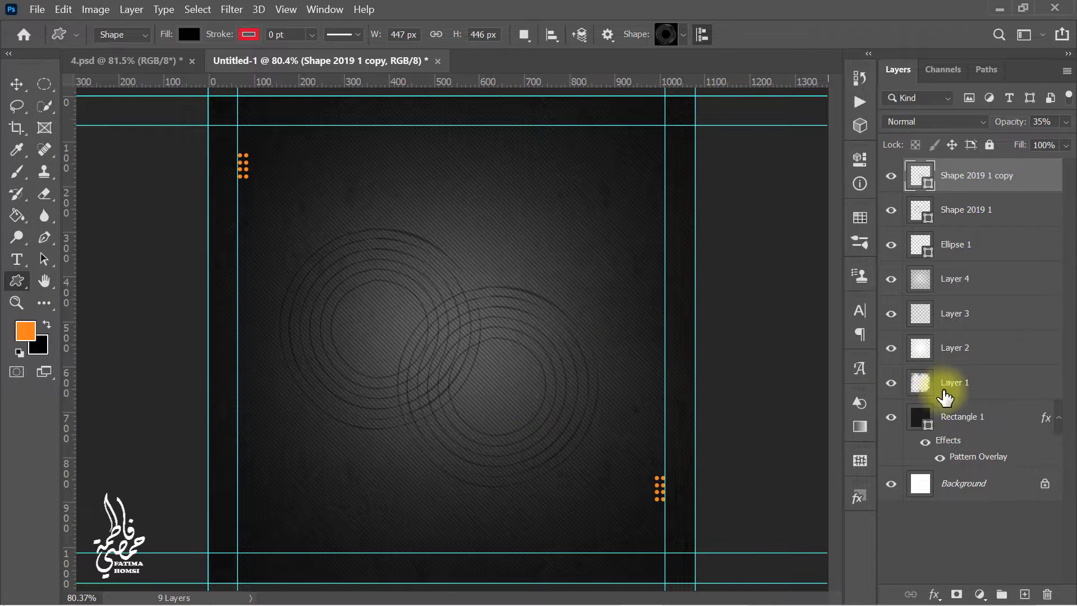
Step: Group all layers above the locked white layer under the name BACKGROUND, and unlock and delete that white layer
{"action": "left_click", "coordinate": [991, 446], "text": "shift"}
{"action": "key", "text": "ctrl+g"}
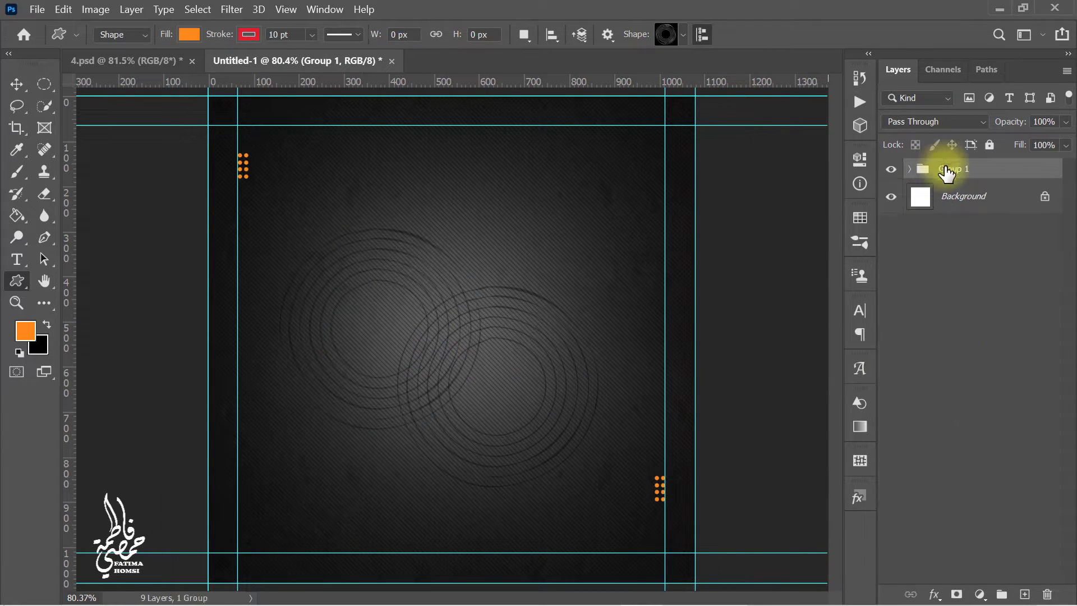
{"action": "double_click", "coordinate": [950, 168]}
{"action": "type", "text": "BACKGROUND"}
{"action": "key", "text": "Return"}
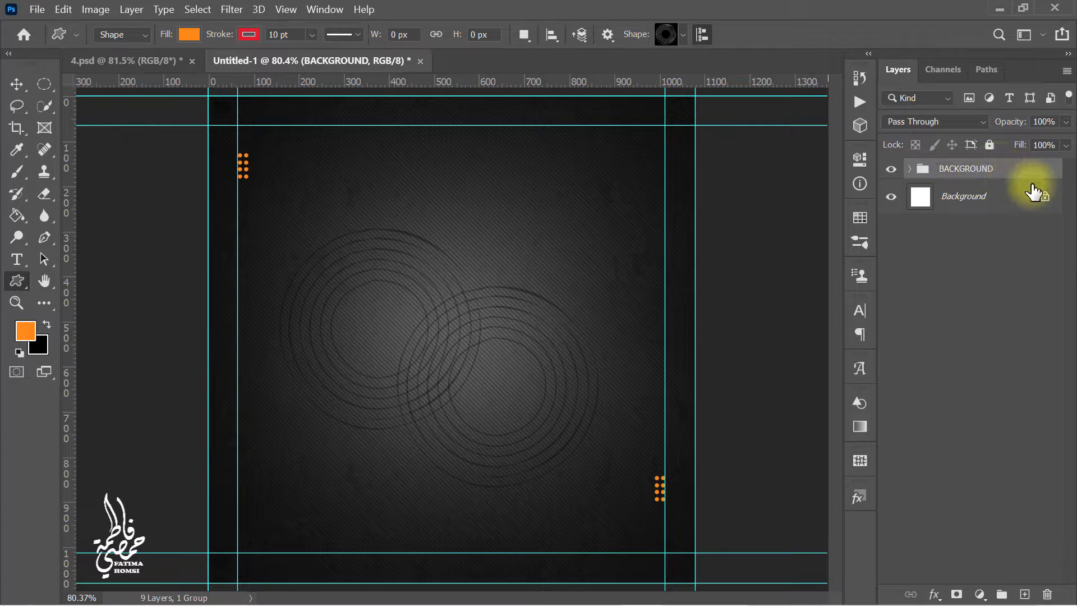
{"action": "left_click", "coordinate": [1044, 197]}
{"action": "left_click_drag", "start_coordinate": [999, 202], "coordinate": [1046, 594]}
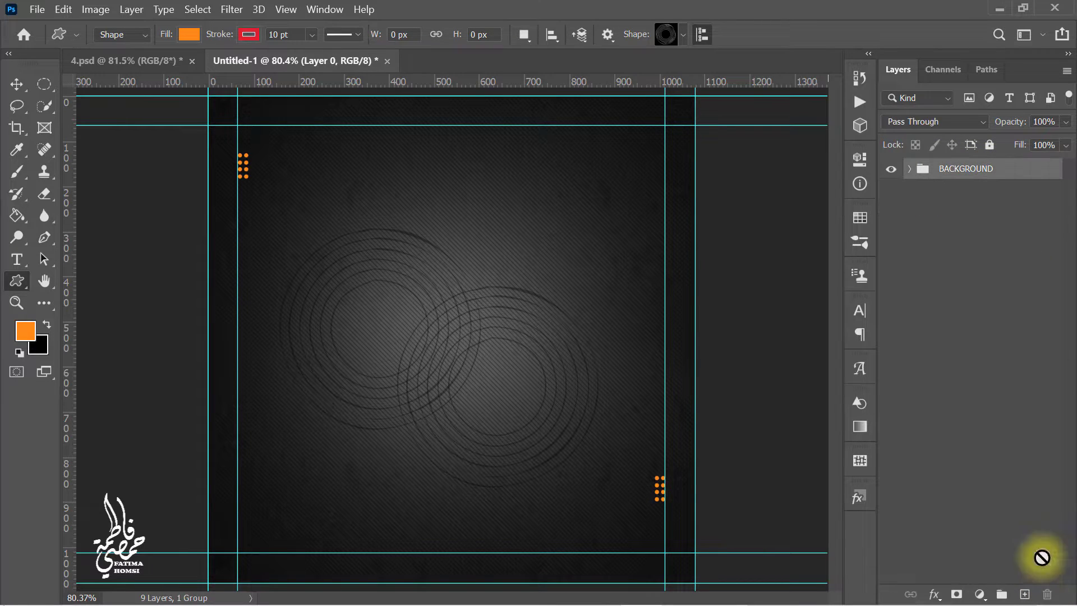
Step: Place the pngwing.com fried fish plate image scaled to about 45% near the canvas center, and duplicate its layer
{"action": "left_click", "coordinate": [998, 9]}
{"action": "left_click_drag", "start_coordinate": [421, 135], "coordinate": [455, 328]}
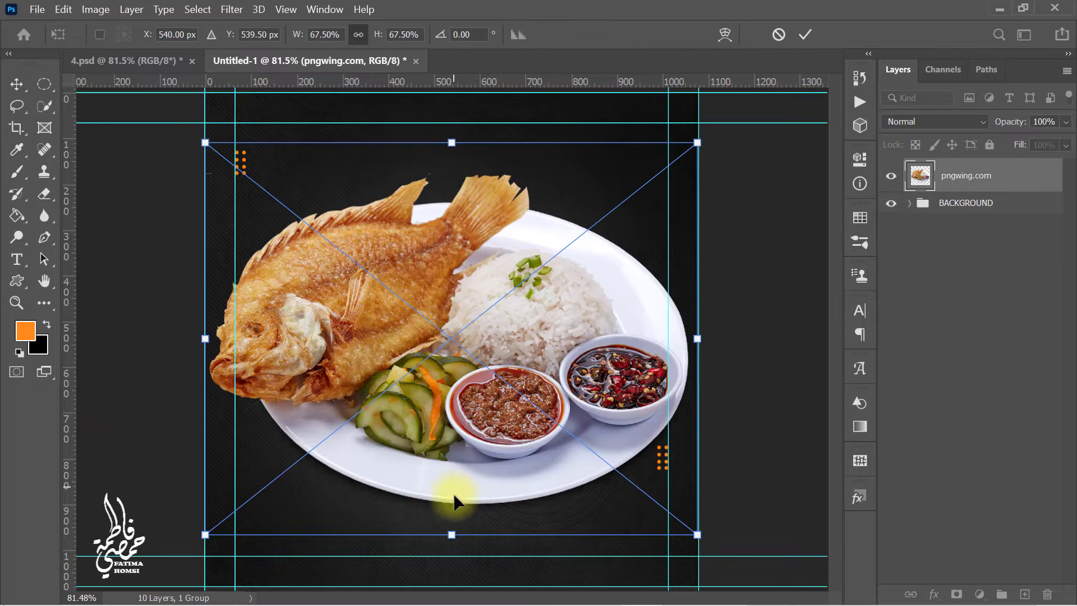
{"action": "left_click_drag", "start_coordinate": [452, 534], "coordinate": [452, 417]}
{"action": "left_click_drag", "start_coordinate": [454, 305], "coordinate": [452, 363]}
{"action": "left_click_drag", "start_coordinate": [449, 476], "coordinate": [448, 469]}
{"action": "left_click_drag", "start_coordinate": [449, 365], "coordinate": [449, 376]}
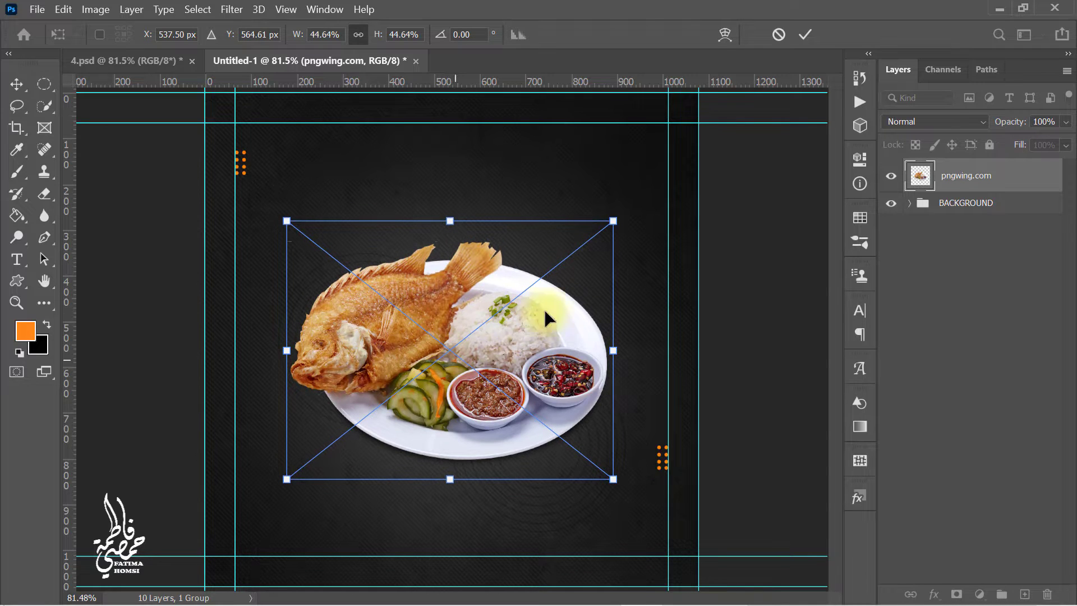
{"action": "left_click", "coordinate": [804, 36]}
{"action": "key", "text": "ctrl+j"}
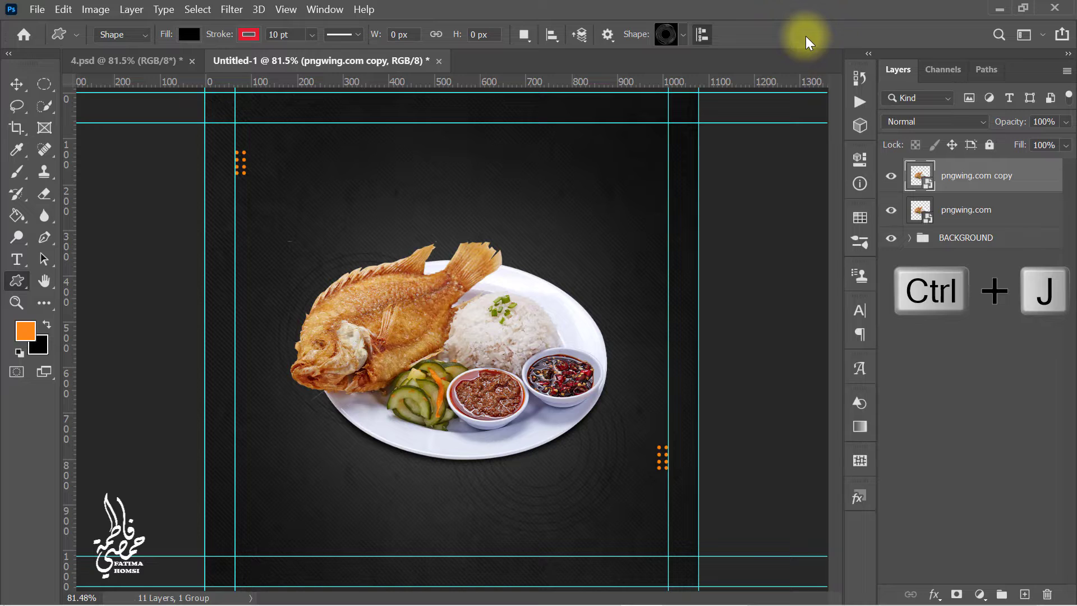
Step: Hide the pngwing.com copy layer and turn the original plate layer black with Hue/Saturation by lowering Lightness to its minimum
{"action": "left_click", "coordinate": [890, 175]}
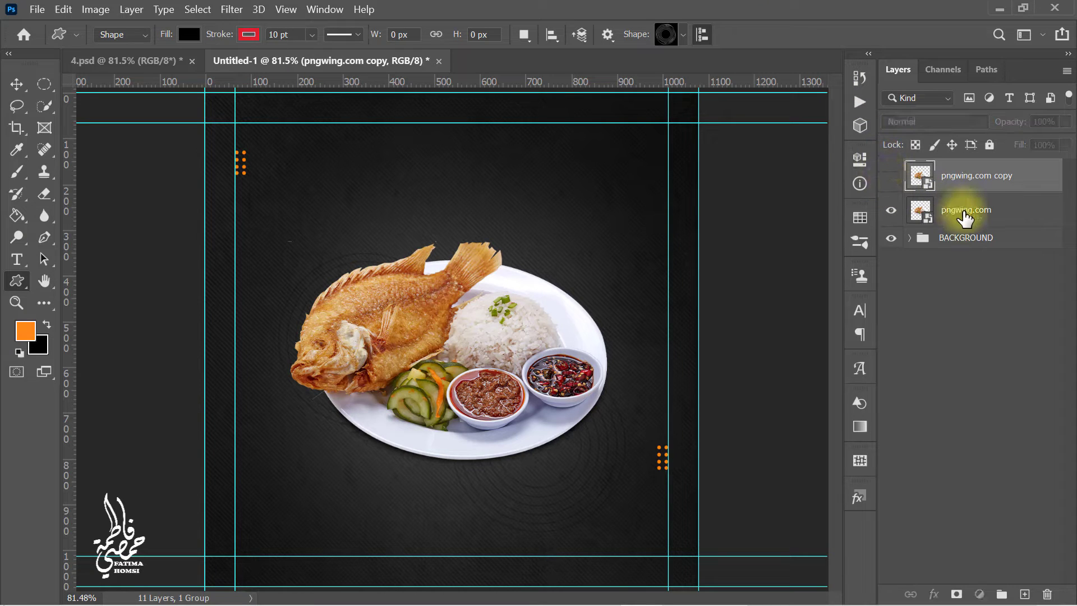
{"action": "left_click", "coordinate": [965, 215]}
{"action": "key", "text": "ctrl+u"}
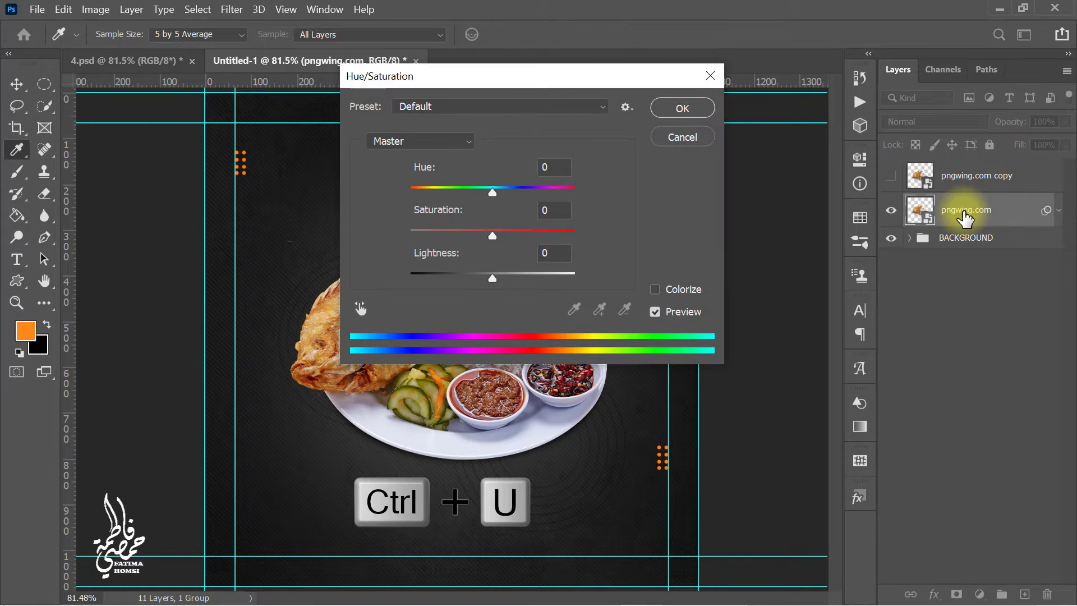
{"action": "left_click_drag", "start_coordinate": [493, 278], "coordinate": [411, 278]}
{"action": "left_click", "coordinate": [674, 107]}
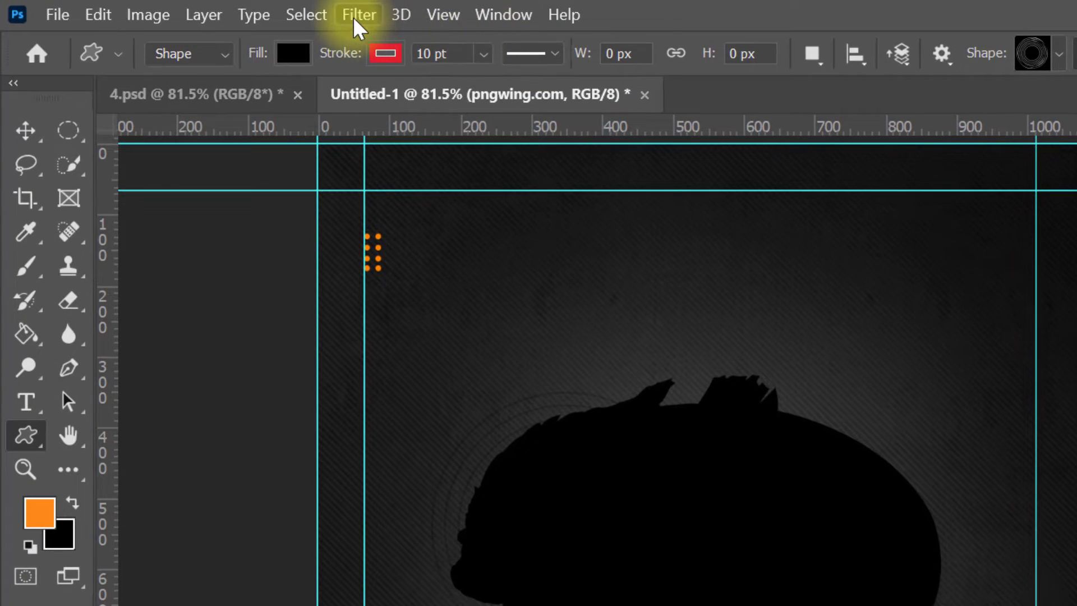
Step: Apply a 25 px Tilt-Shift blur to the black plate layer, with the focus center moved down to the canvas's lower edge
{"action": "left_click", "coordinate": [353, 17]}
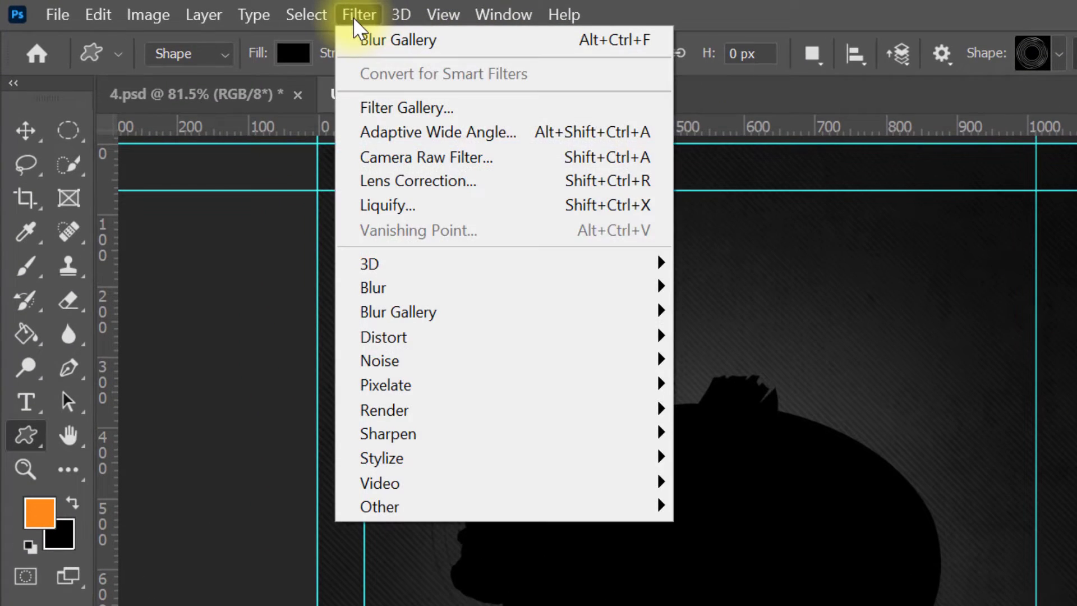
{"action": "mouse_move", "coordinate": [428, 309]}
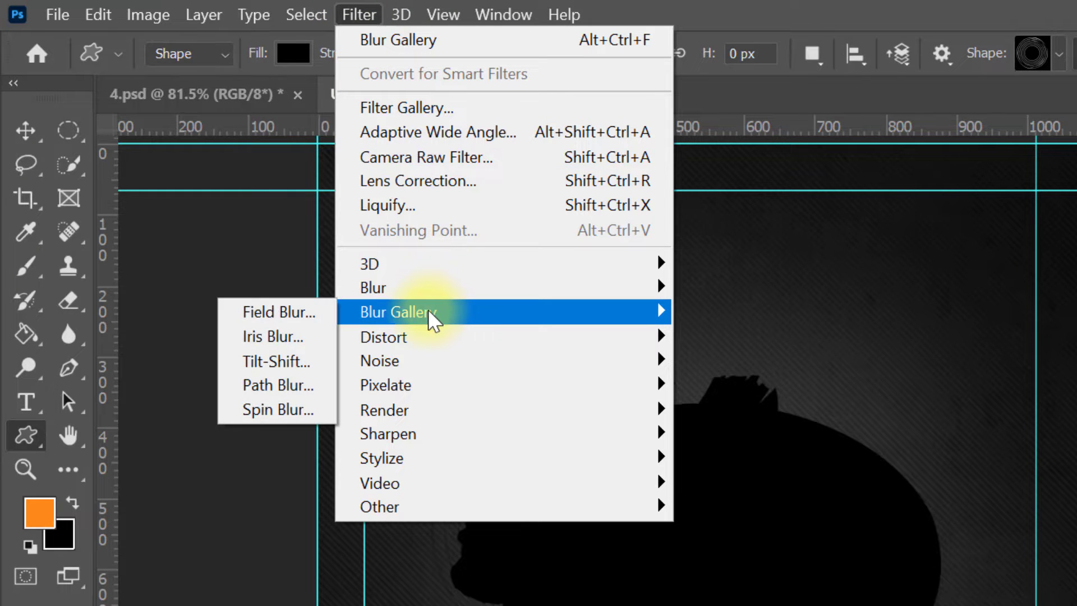
{"action": "left_click", "coordinate": [313, 359]}
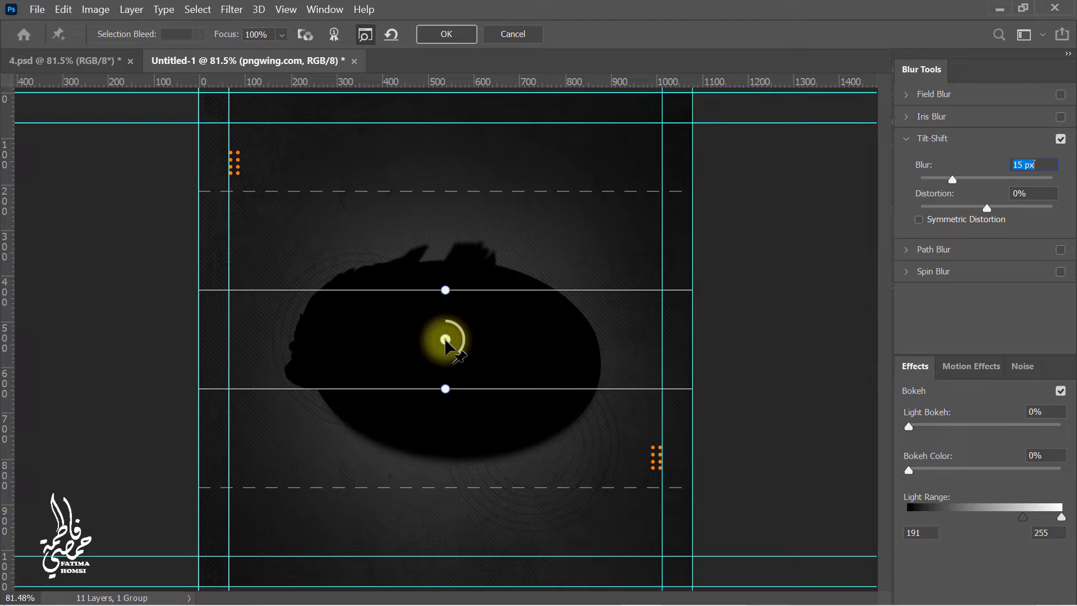
{"action": "left_click_drag", "start_coordinate": [445, 339], "coordinate": [452, 597]}
{"action": "left_click_drag", "start_coordinate": [566, 456], "coordinate": [565, 517]}
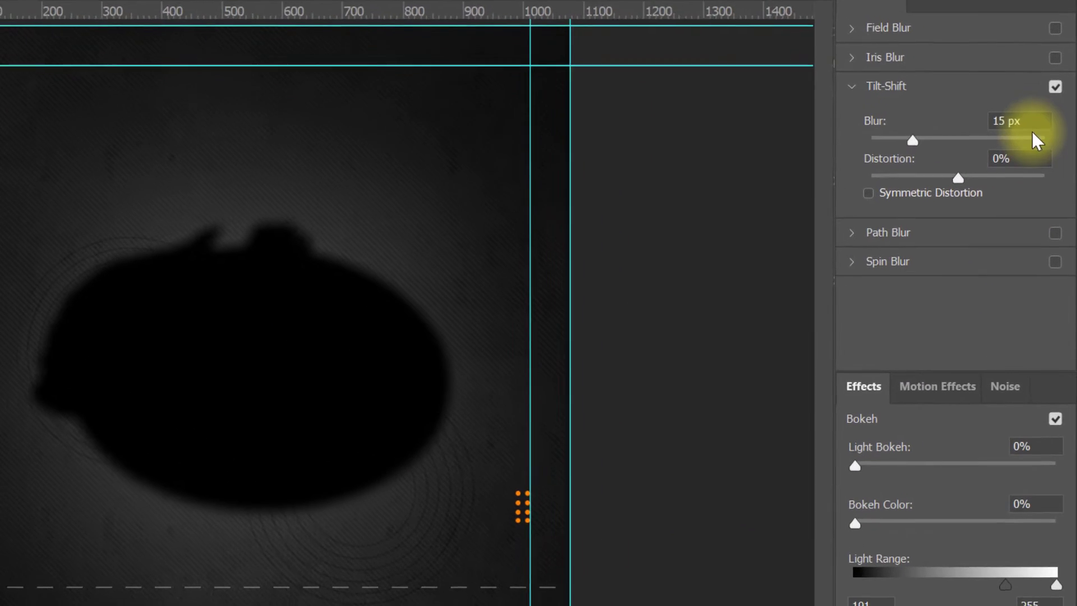
{"action": "left_click", "coordinate": [1033, 164]}
{"action": "type", "text": "2"}
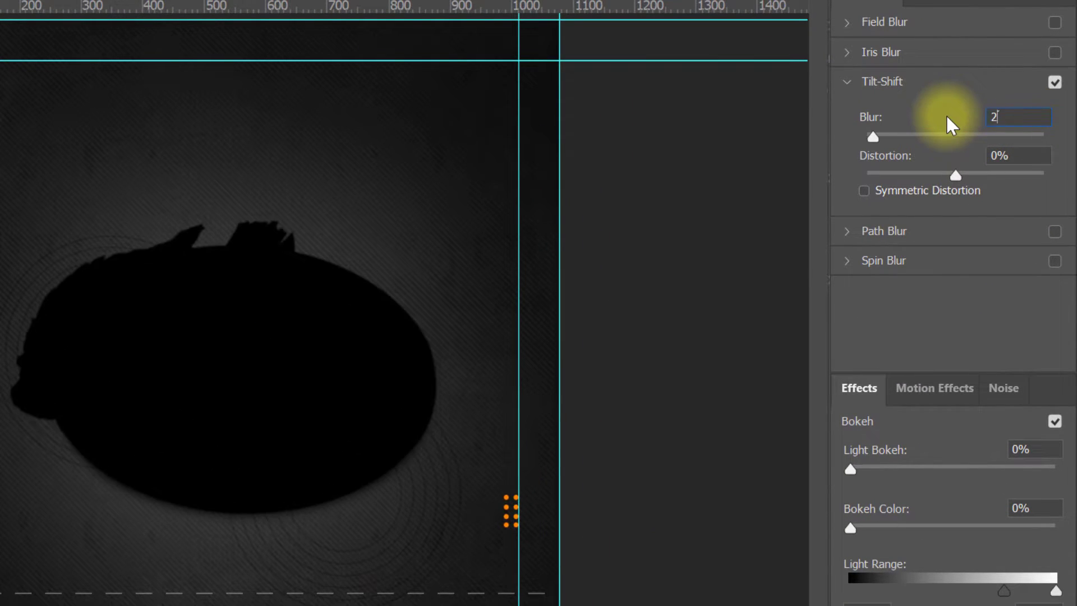
{"action": "type", "text": "5"}
{"action": "key", "text": "Return"}
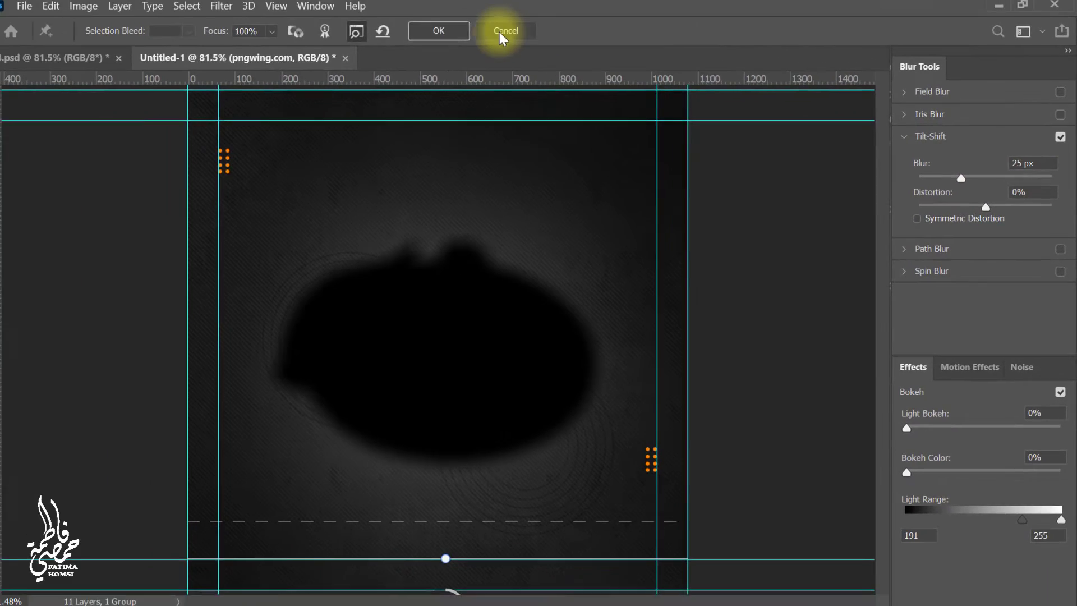
{"action": "left_click", "coordinate": [438, 31]}
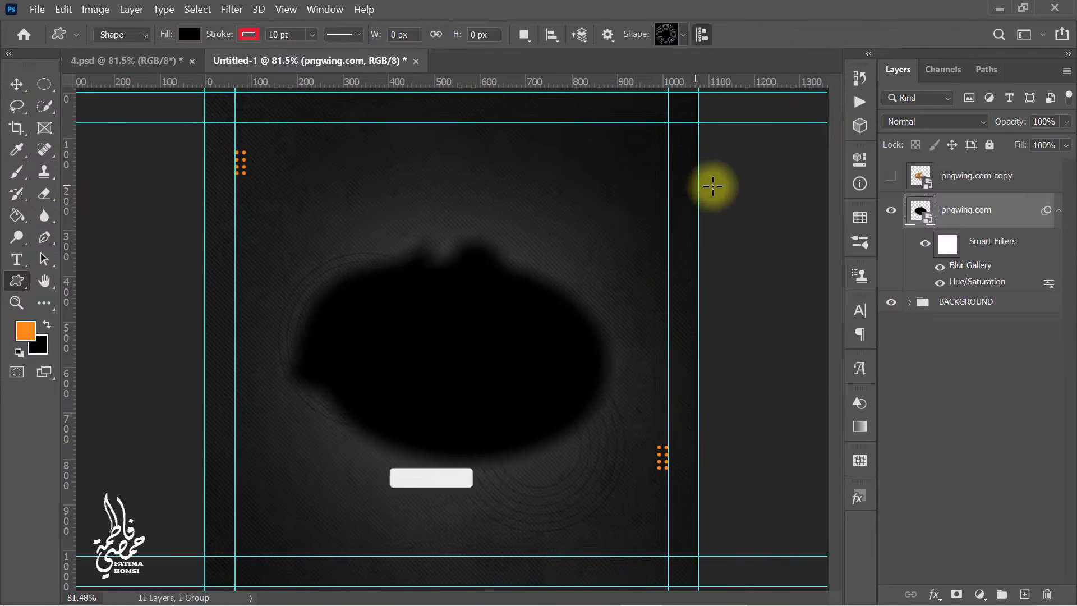
Step: Add a layer mask to the blurred plate shadow and paint out its upper part with a soft black brush at 100% opacity
{"action": "left_click", "coordinate": [16, 171]}
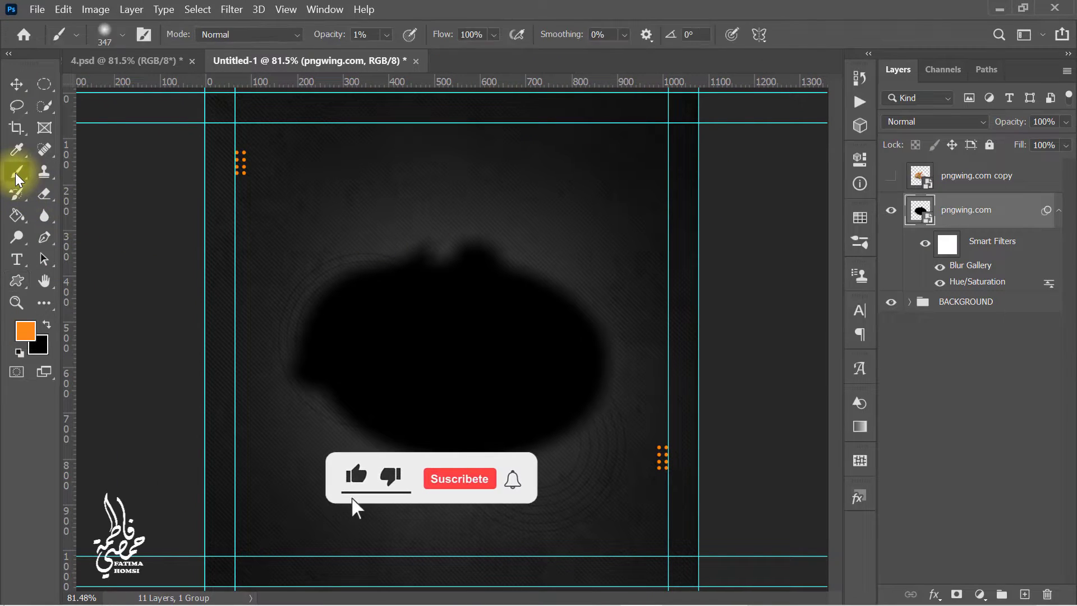
{"action": "left_click", "coordinate": [26, 331]}
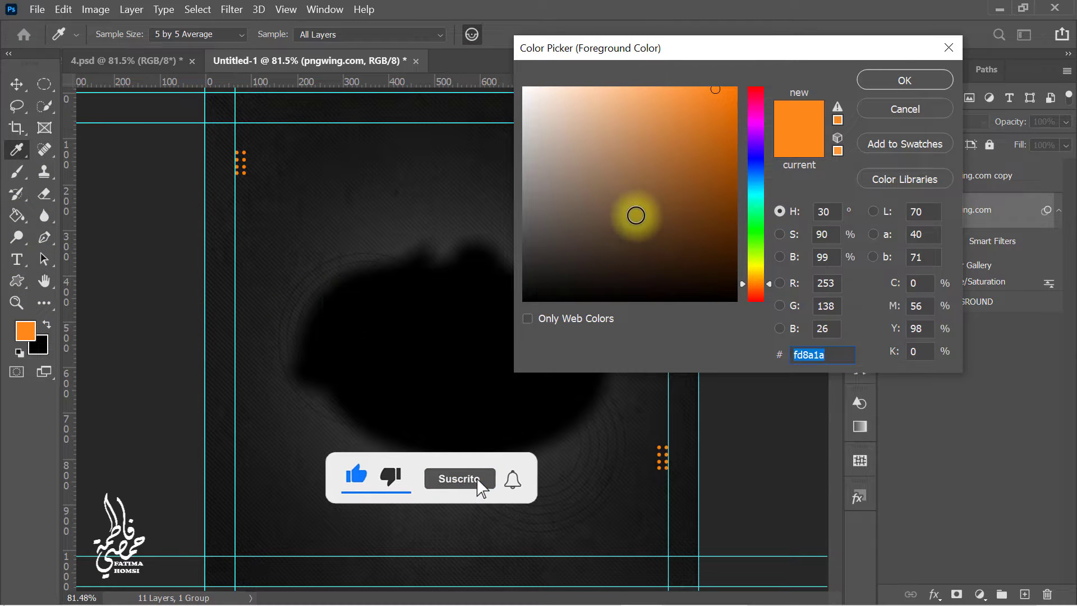
{"action": "left_click", "coordinate": [611, 231]}
{"action": "left_click_drag", "start_coordinate": [611, 231], "coordinate": [488, 329]}
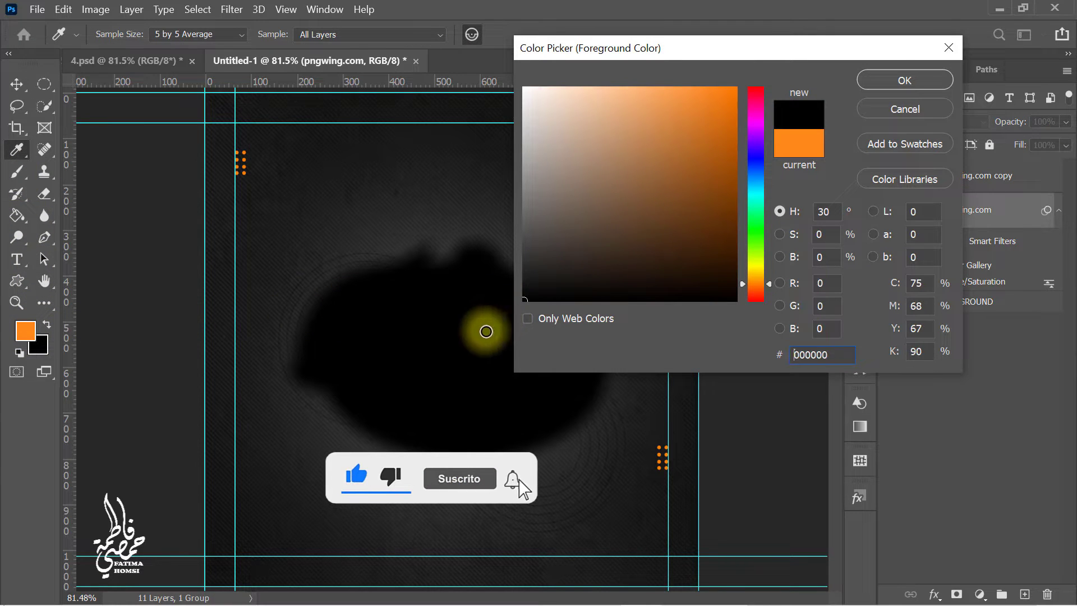
{"action": "left_click", "coordinate": [878, 82]}
{"action": "left_click", "coordinate": [322, 35]}
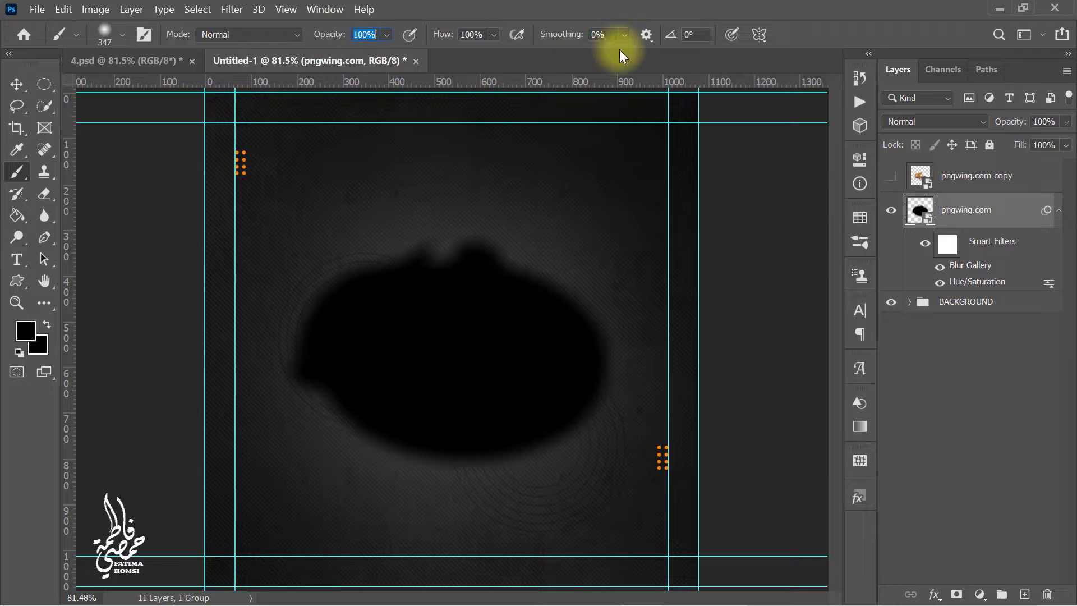
{"action": "left_click", "coordinate": [956, 593]}
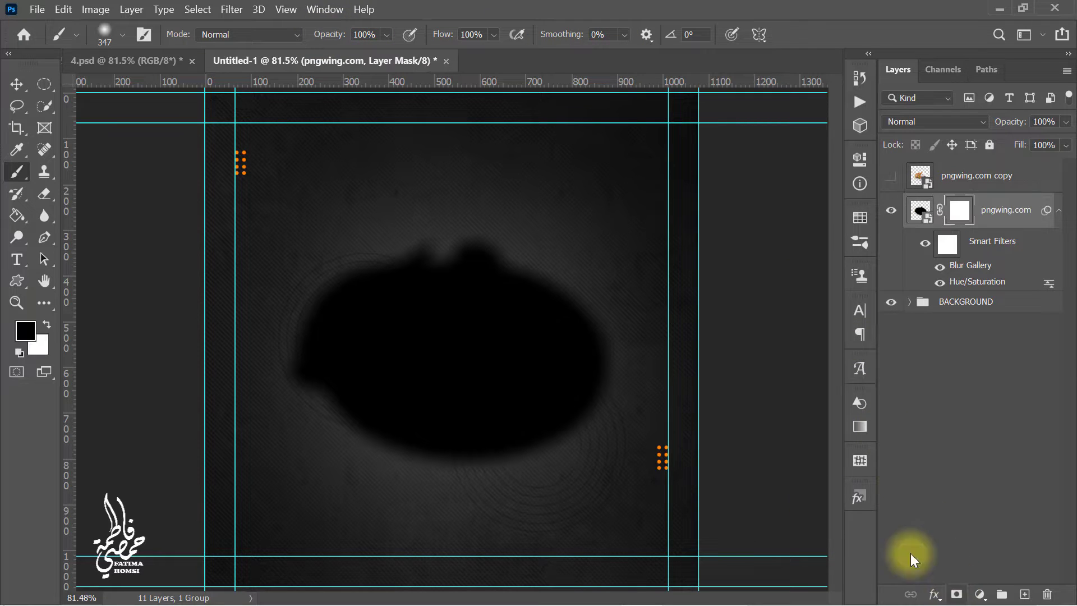
{"action": "mouse_move", "coordinate": [567, 314]}
{"action": "left_mouse_down"}
{"action": "mouse_move", "coordinate": [521, 263]}
{"action": "mouse_move", "coordinate": [522, 248]}
{"action": "mouse_move", "coordinate": [368, 245]}
{"action": "mouse_move", "coordinate": [289, 265]}
{"action": "mouse_move", "coordinate": [447, 233]}
{"action": "mouse_move", "coordinate": [612, 265]}
{"action": "mouse_move", "coordinate": [397, 254]}
{"action": "mouse_move", "coordinate": [280, 266]}
{"action": "mouse_move", "coordinate": [278, 286]}
{"action": "mouse_move", "coordinate": [382, 265]}
{"action": "left_mouse_up"}
Step: Show the pngwing.com copy layer again and set the shadow layer's opacity to 70%
{"action": "left_click", "coordinate": [890, 177]}
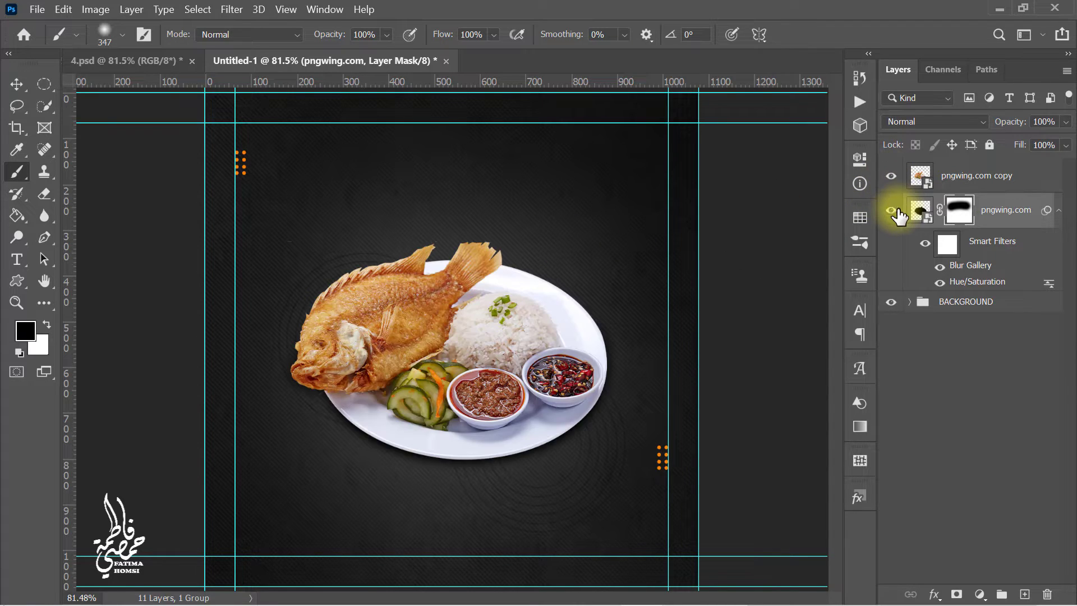
{"action": "left_click", "coordinate": [1044, 121]}
{"action": "type", "text": "7"}
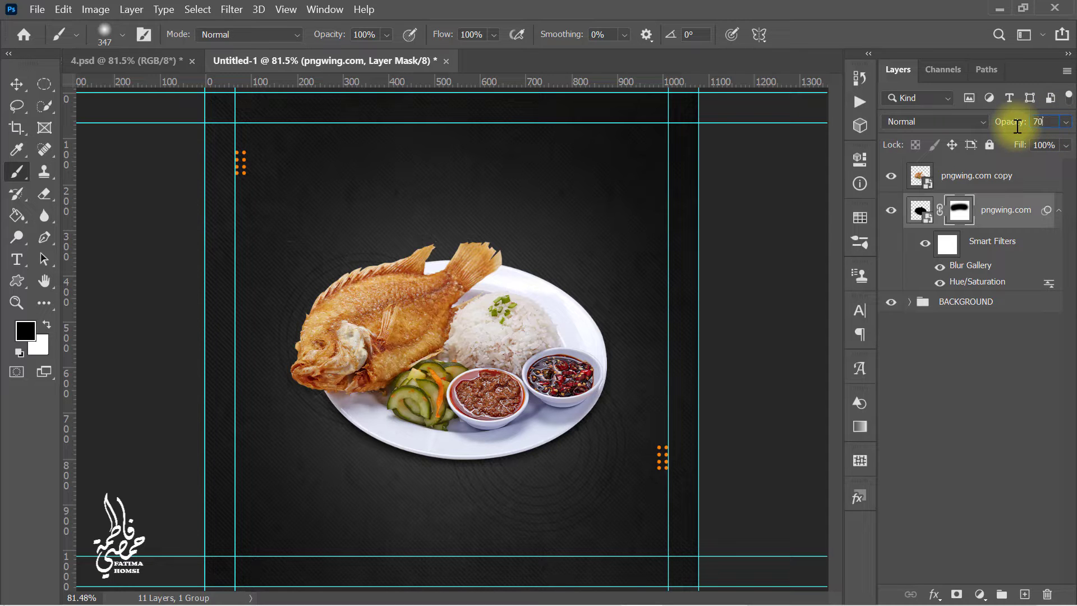
Step: Add a Vibrance adjustment clipped to the pngwing.com copy layer, with Vibrance +40 and Saturation +5
{"action": "left_click", "coordinate": [968, 182]}
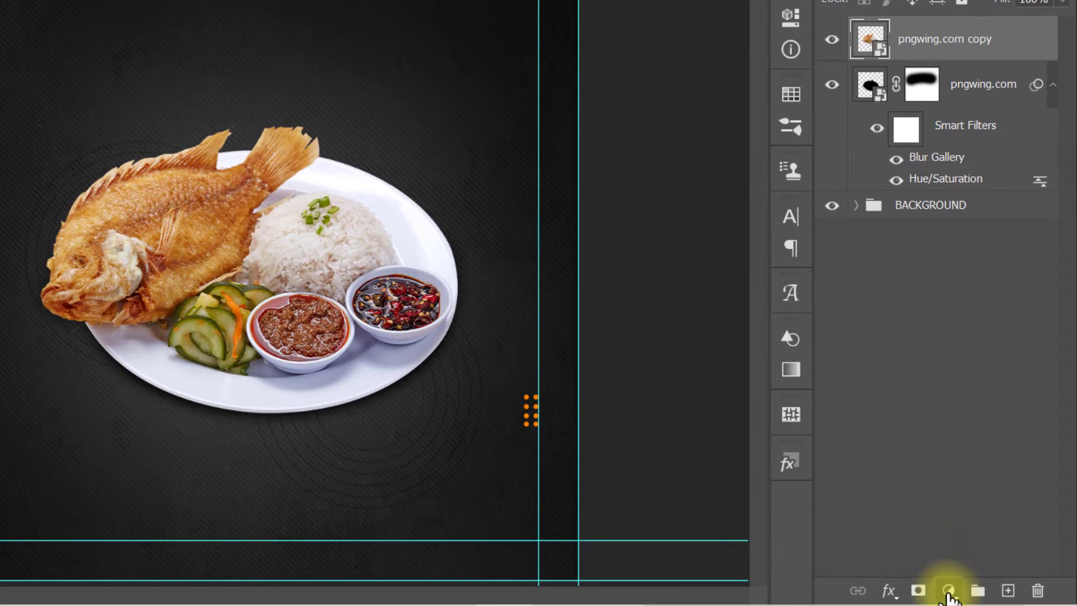
{"action": "left_click", "coordinate": [948, 592]}
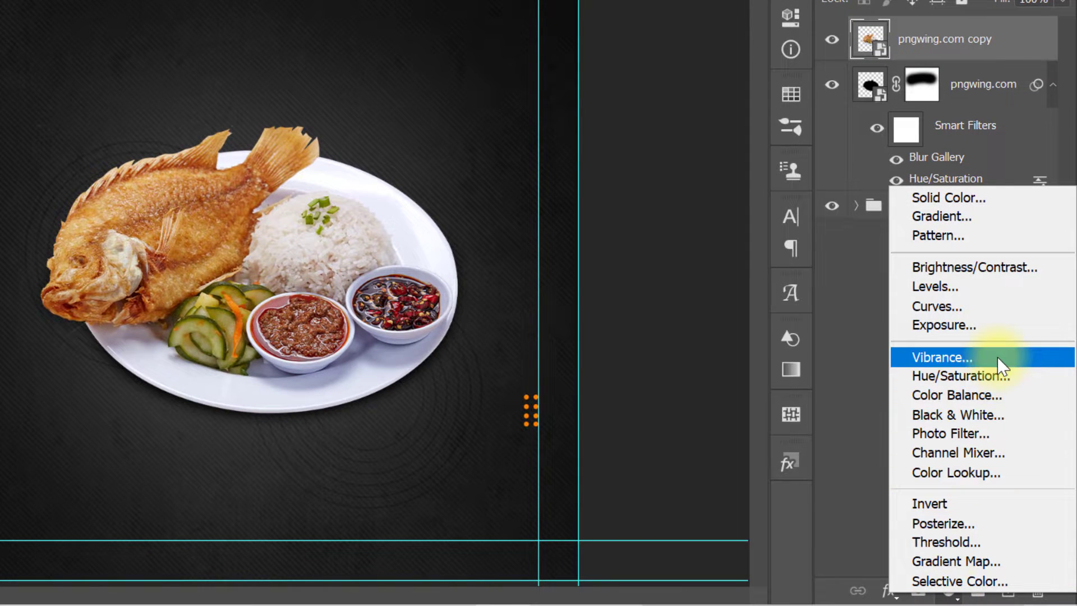
{"action": "left_click", "coordinate": [997, 357]}
{"action": "left_click", "coordinate": [599, 408]}
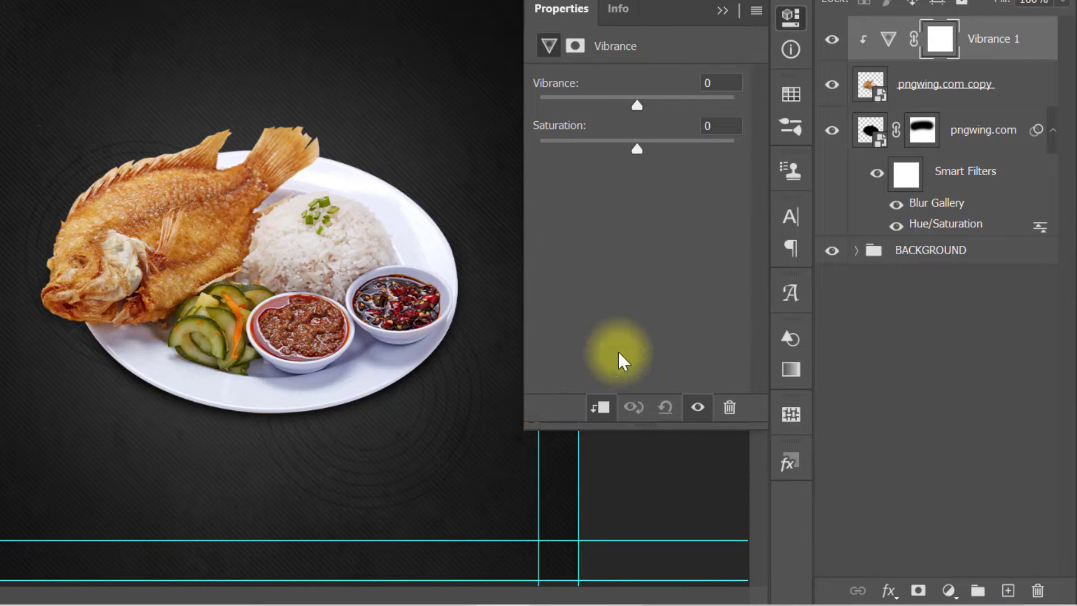
{"action": "left_click", "coordinate": [708, 85]}
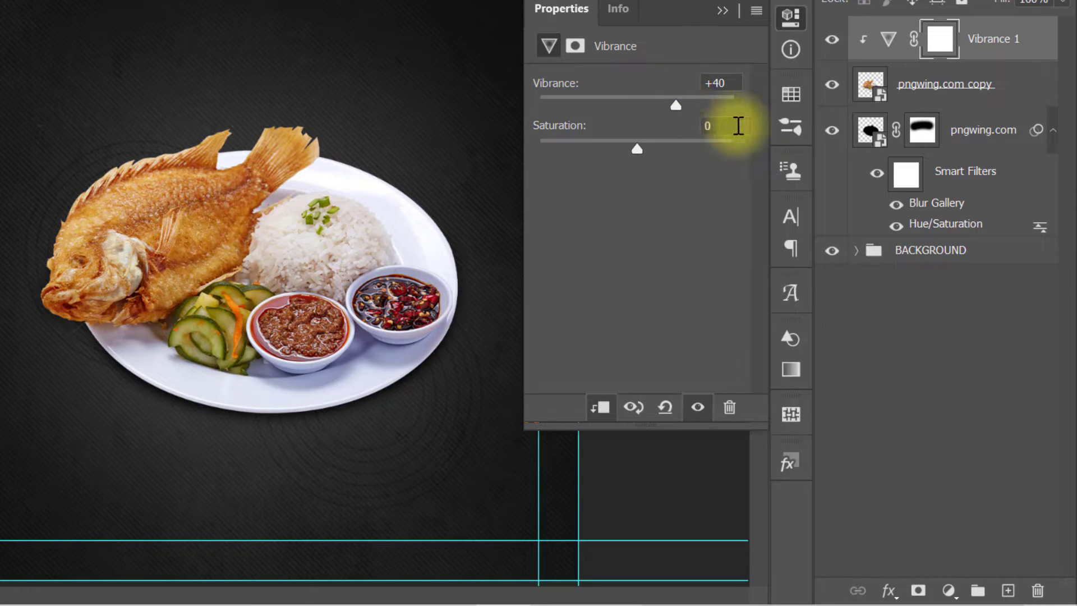
{"action": "left_click", "coordinate": [737, 125]}
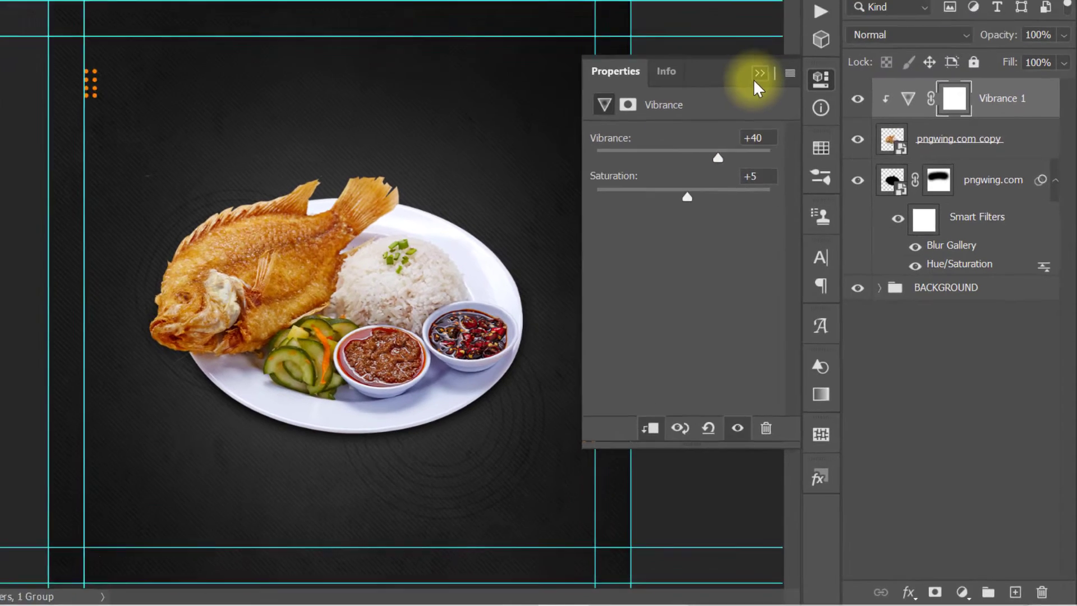
{"action": "left_click", "coordinate": [722, 11]}
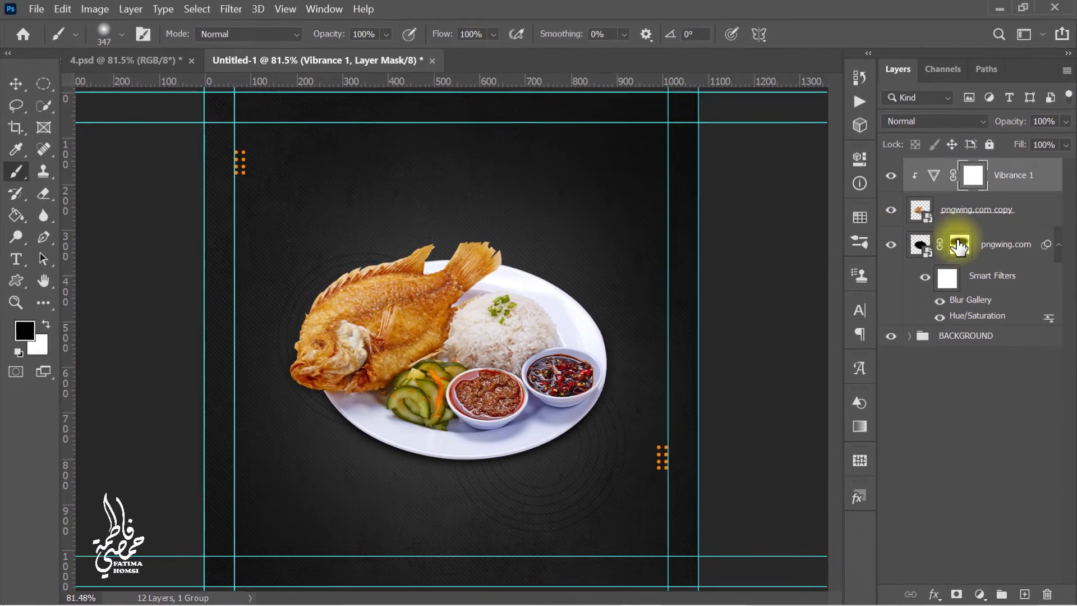
Step: Group the Vibrance adjustment and both plate layers under the name IMAGE
{"action": "left_click", "coordinate": [1000, 318], "text": "shift"}
{"action": "key", "text": "ctrl+g"}
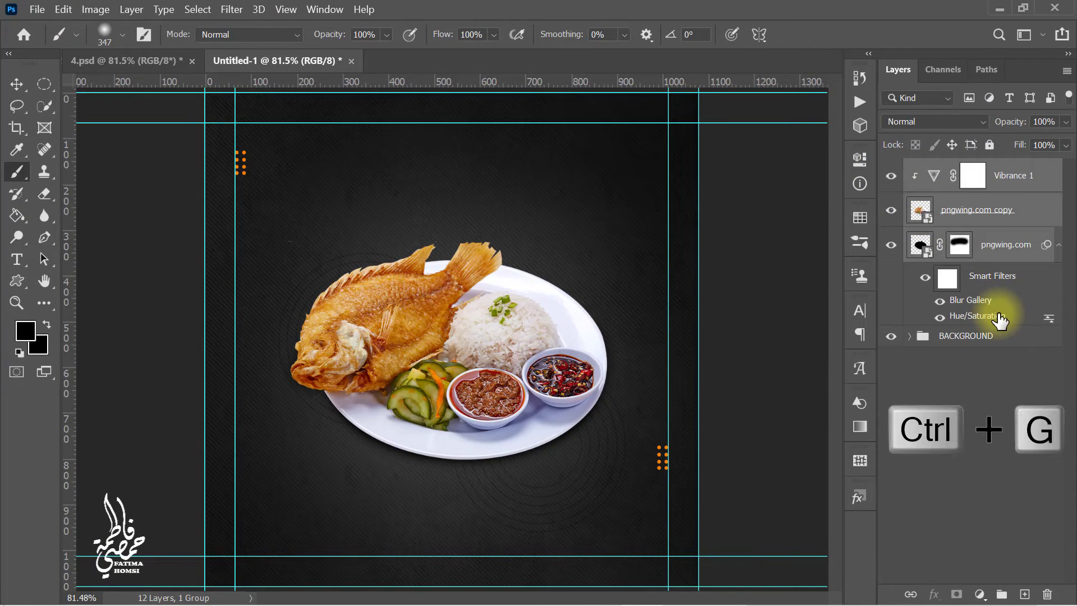
{"action": "double_click", "coordinate": [953, 168]}
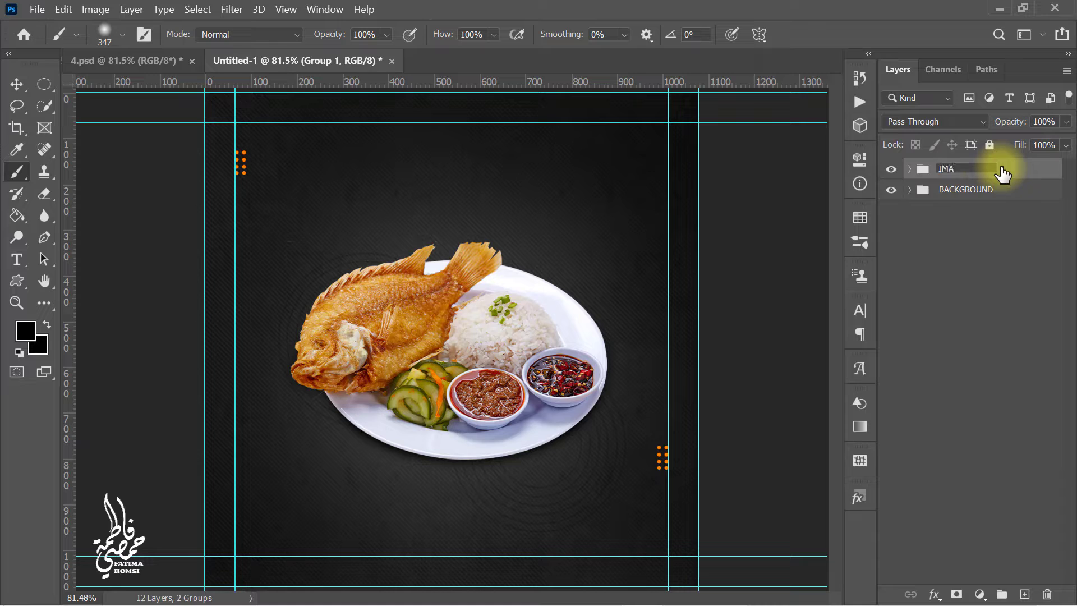
Step: Add the center-aligned text DELICIOUS above the plate in Montserrat Black at 52 pt
{"action": "left_click", "coordinate": [17, 259]}
{"action": "left_click", "coordinate": [396, 171]}
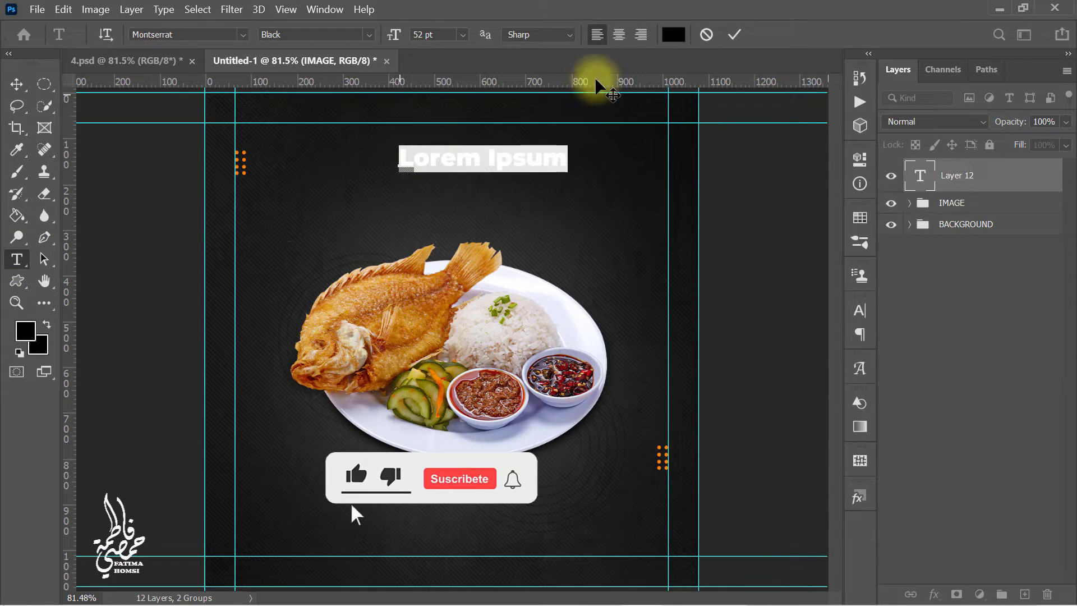
{"action": "left_click", "coordinate": [619, 35]}
{"action": "type", "text": "D"}
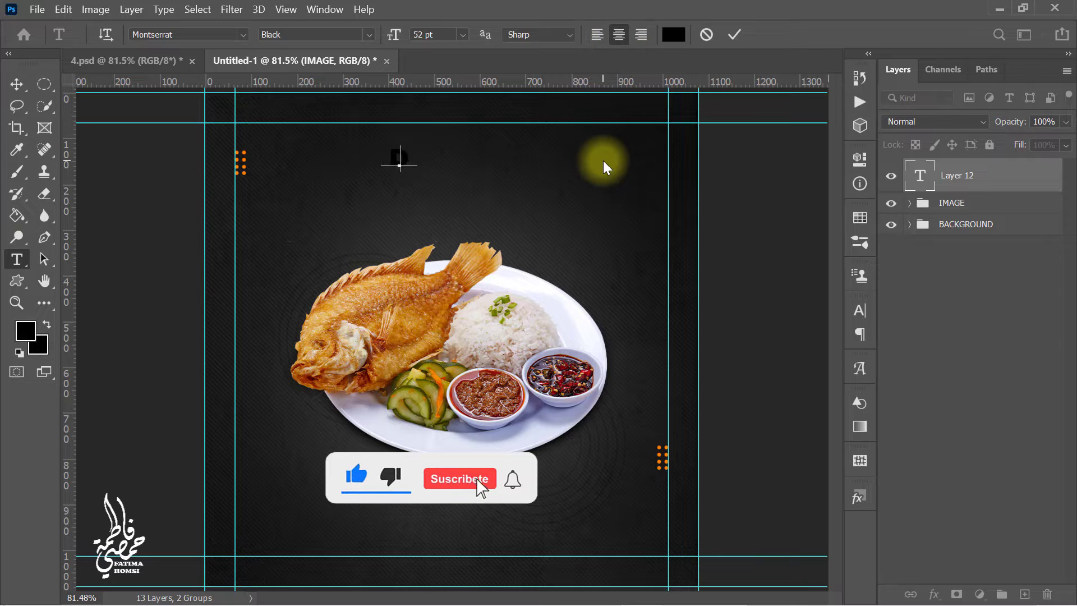
{"action": "type", "text": "ELICIOUS"}
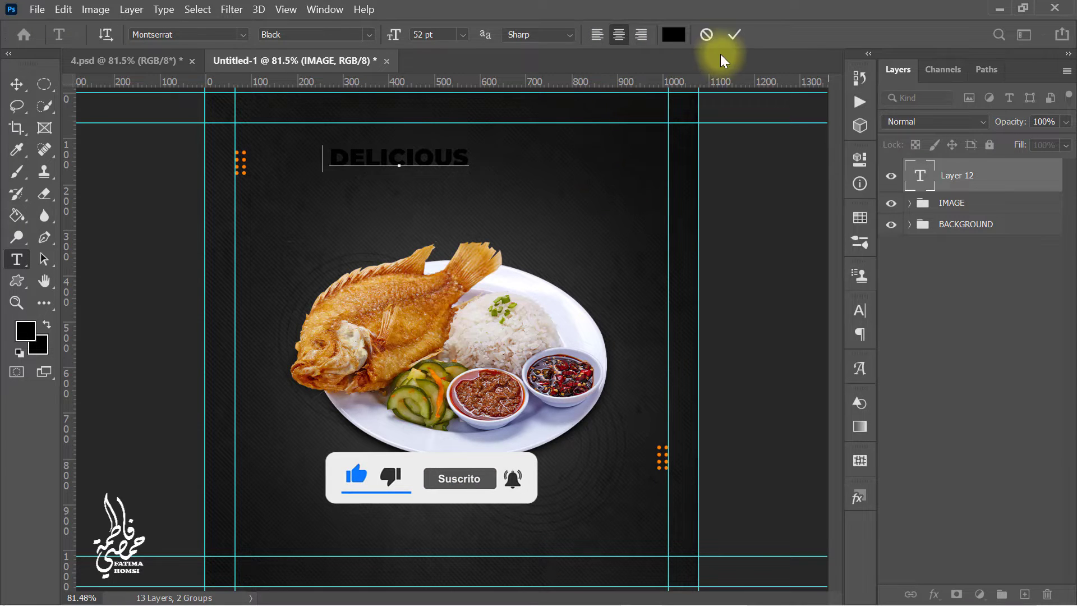
{"action": "left_click", "coordinate": [733, 36]}
Step: Color the DELICIOUS text white (ffffff) and change its font to DCC - Ash Regular
{"action": "left_click", "coordinate": [673, 35]}
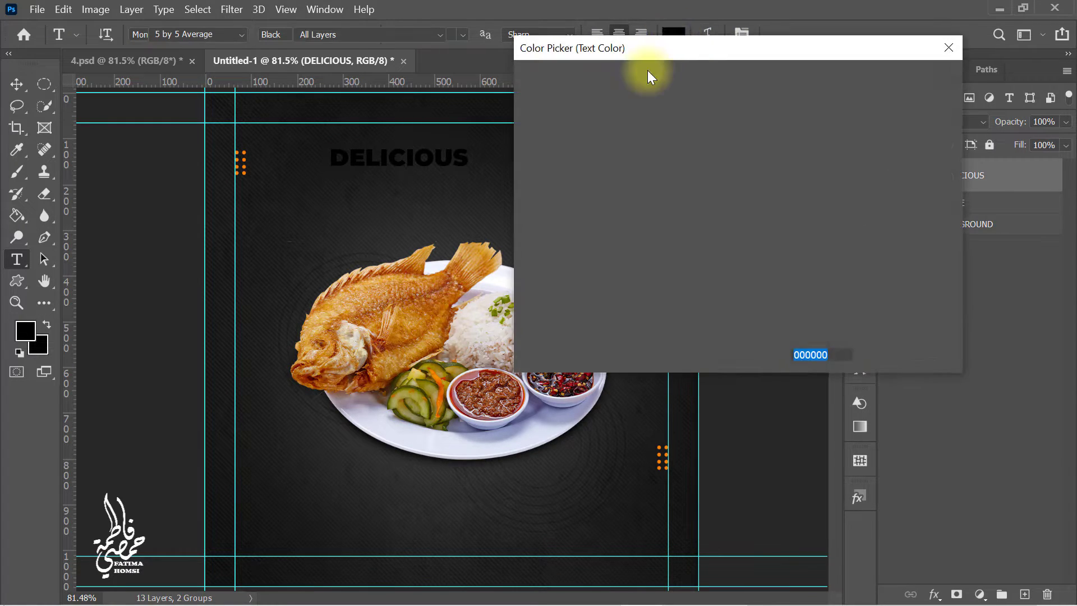
{"action": "left_click_drag", "start_coordinate": [539, 110], "coordinate": [492, 72]}
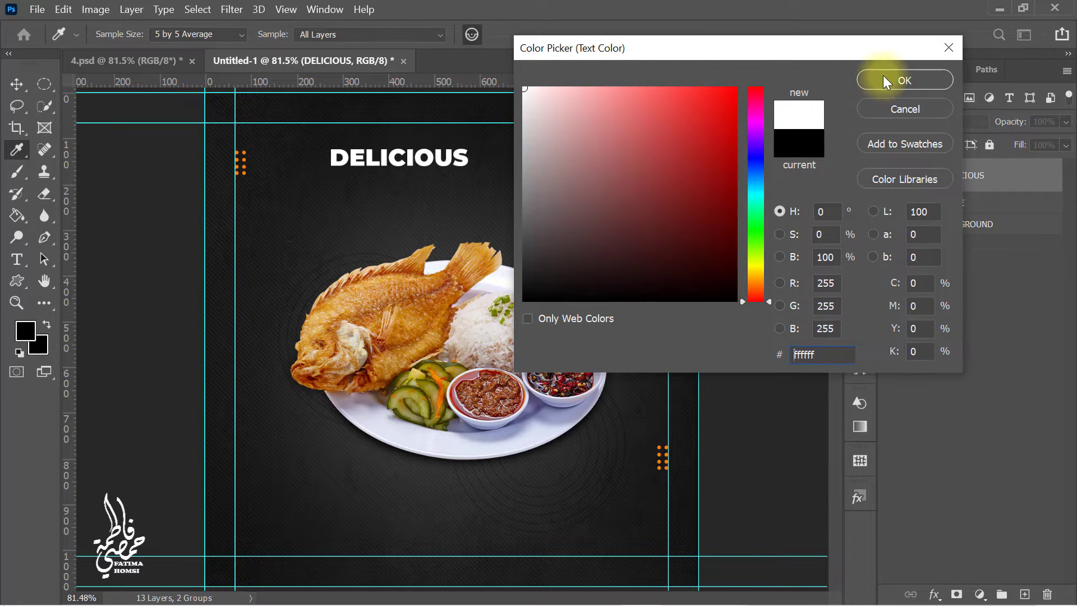
{"action": "left_click", "coordinate": [883, 80]}
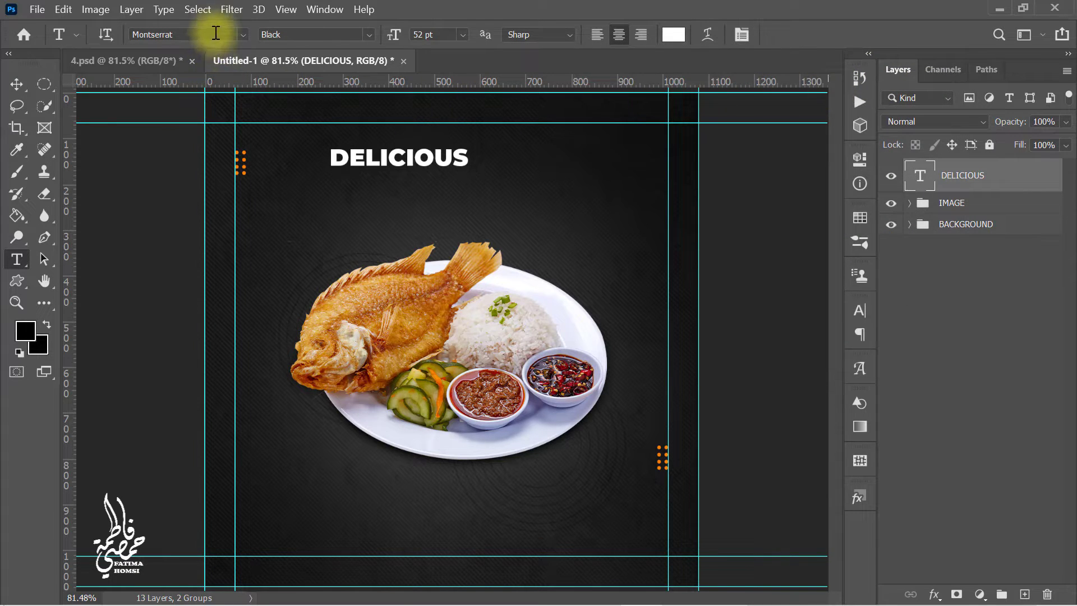
{"action": "type", "text": "DCC - Ash"}
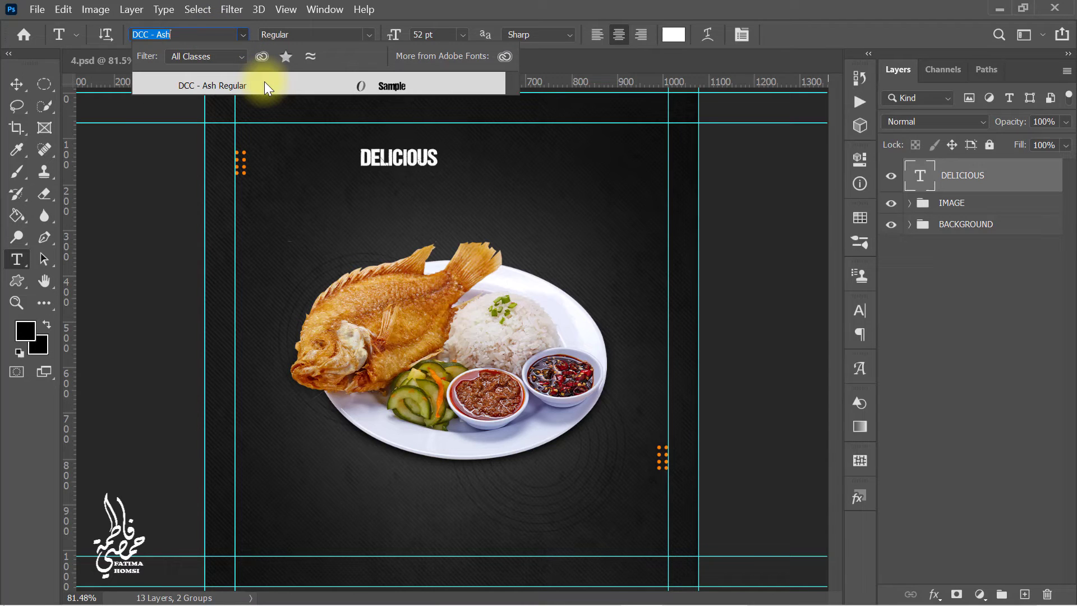
{"action": "left_click", "coordinate": [264, 82]}
Step: Enlarge the DELICIOUS text to about 316% width and 280% height and center it above the plate
{"action": "key", "text": "ctrl+t"}
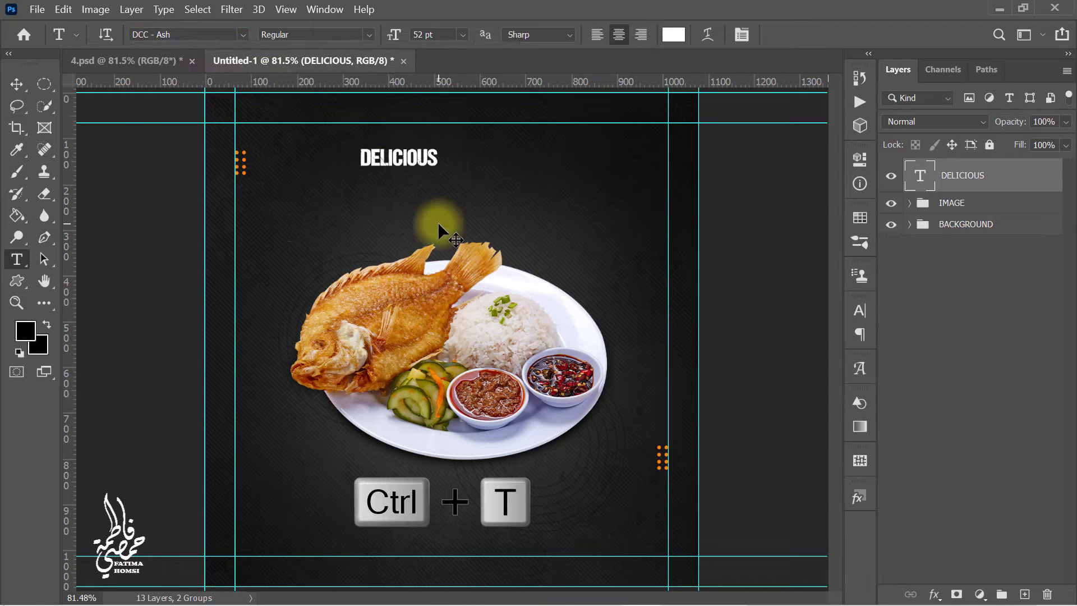
{"action": "key", "text": "ctrl+t"}
{"action": "left_click_drag", "start_coordinate": [438, 170], "coordinate": [487, 188]}
{"action": "left_click_drag", "start_coordinate": [556, 176], "coordinate": [568, 174]}
{"action": "left_click_drag", "start_coordinate": [340, 175], "coordinate": [329, 175]}
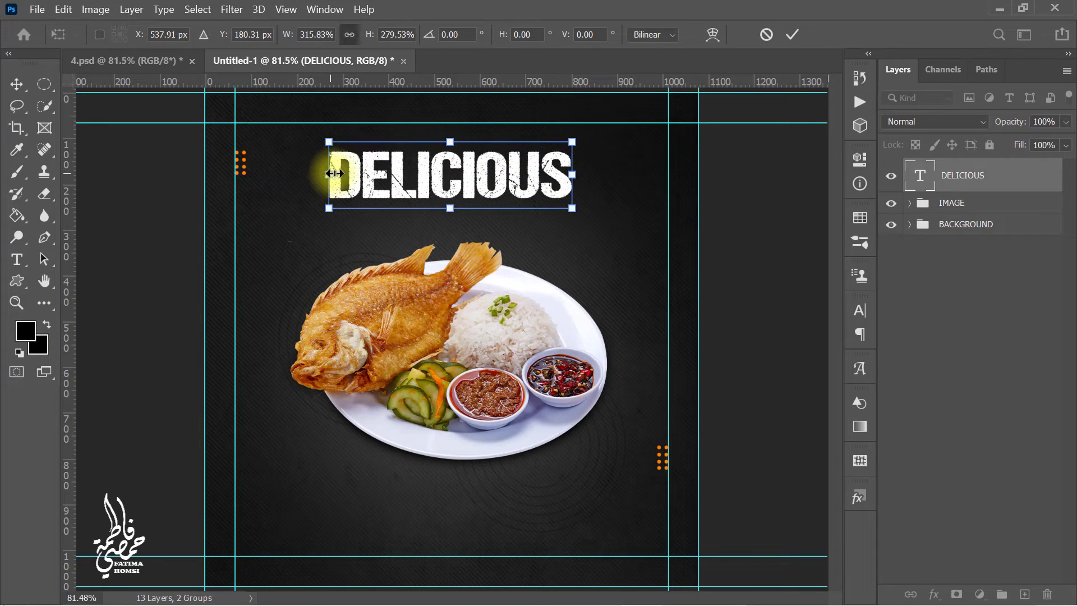
{"action": "left_click_drag", "start_coordinate": [412, 178], "coordinate": [411, 179]}
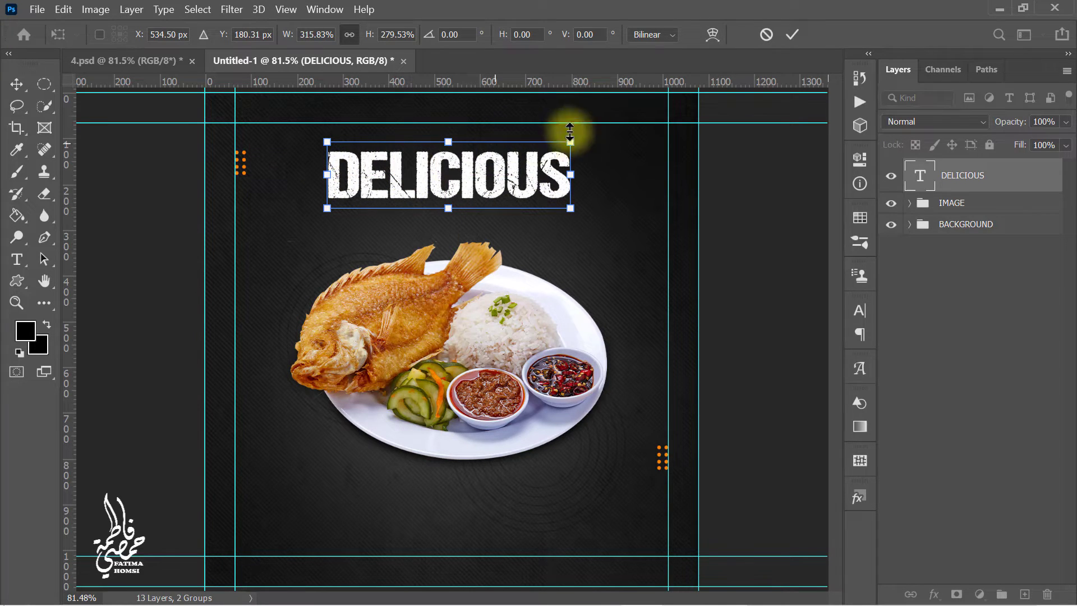
{"action": "left_click", "coordinate": [790, 35]}
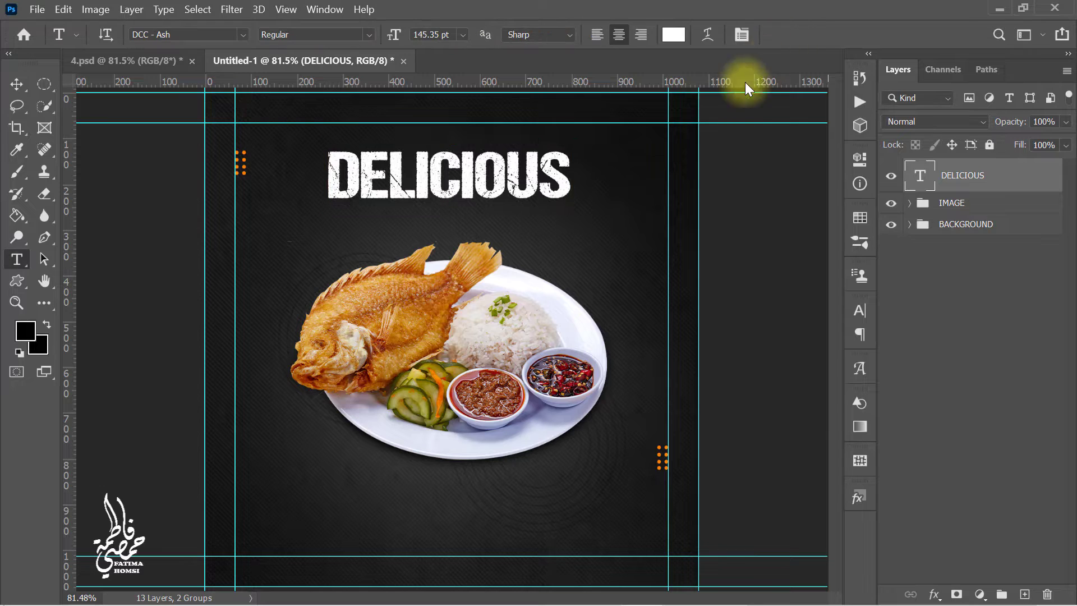
Step: Add the text Special at 52 pt just below the end of the DELICIOUS headline
{"action": "left_click", "coordinate": [583, 221]}
{"action": "type", "text": "Special"}
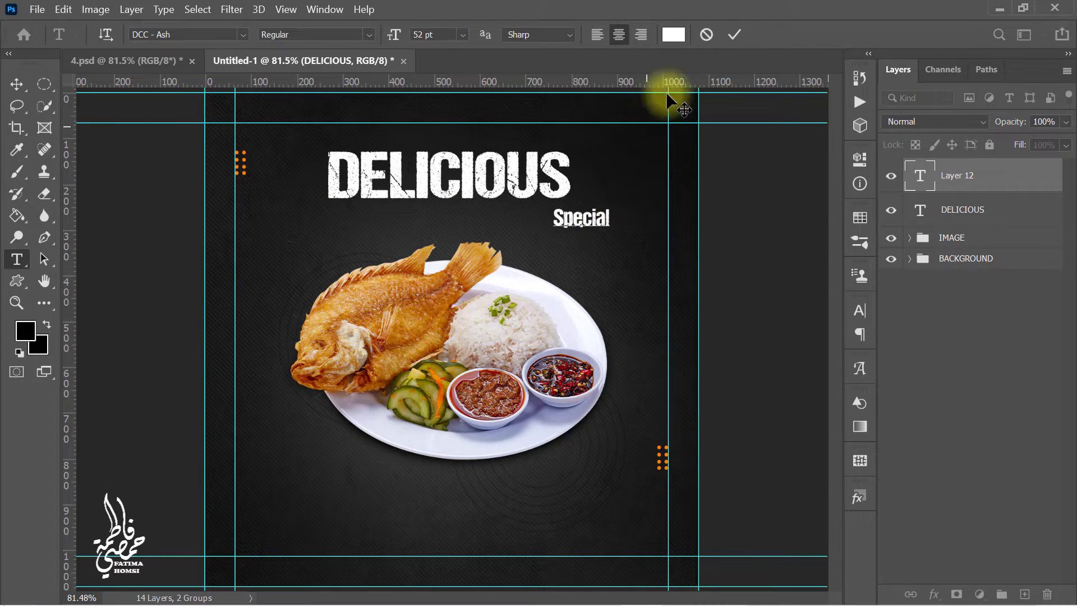
{"action": "left_click", "coordinate": [736, 34]}
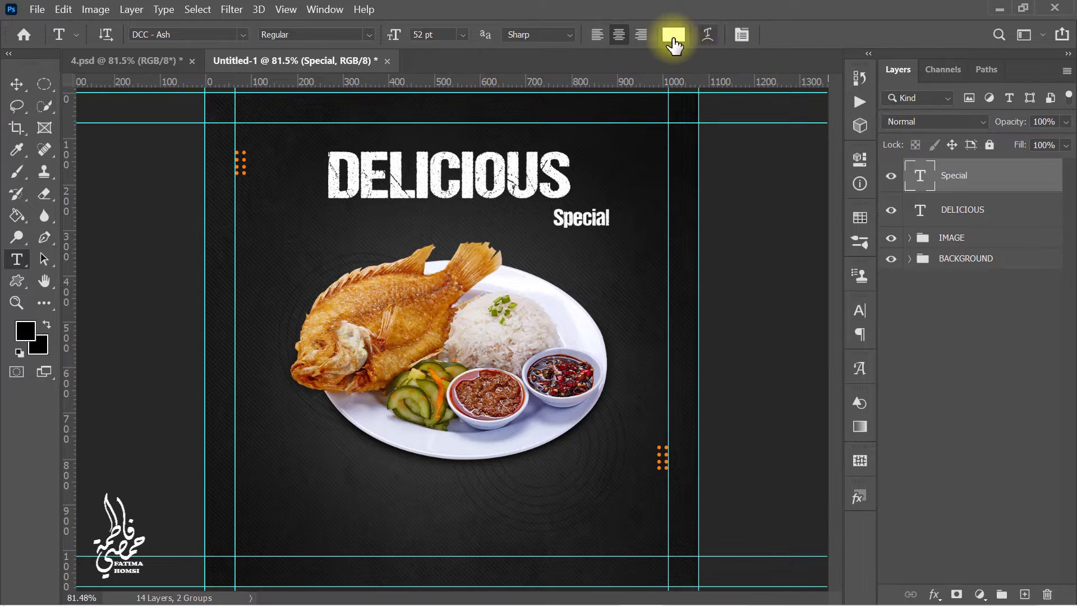
Step: Color the Special text orange (fd8a1a) and change its font to Brush Script MT Italic
{"action": "left_click", "coordinate": [672, 35]}
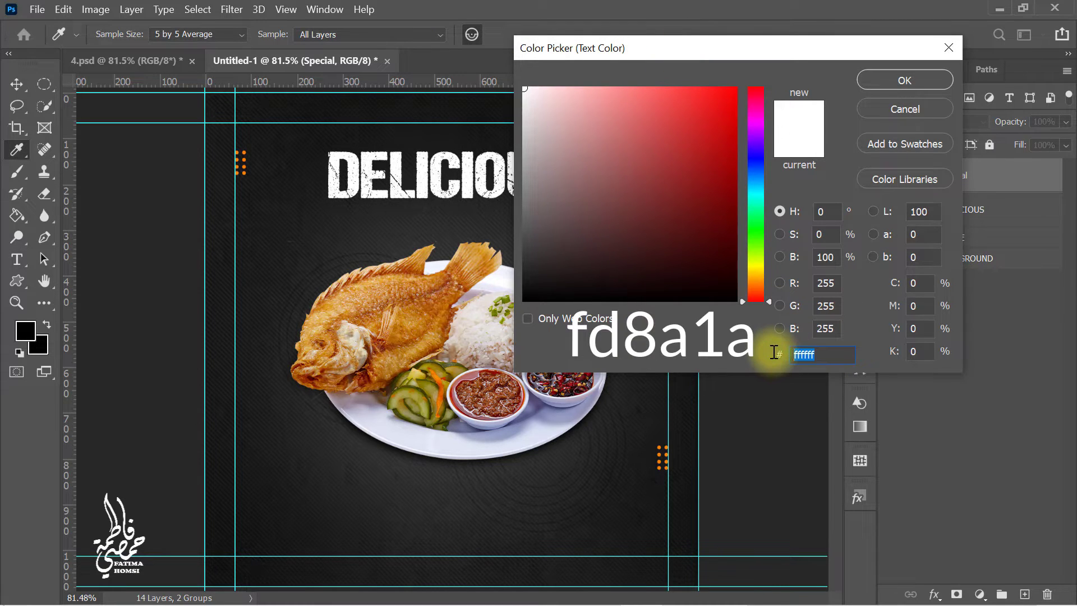
{"action": "type", "text": "fd8a1a"}
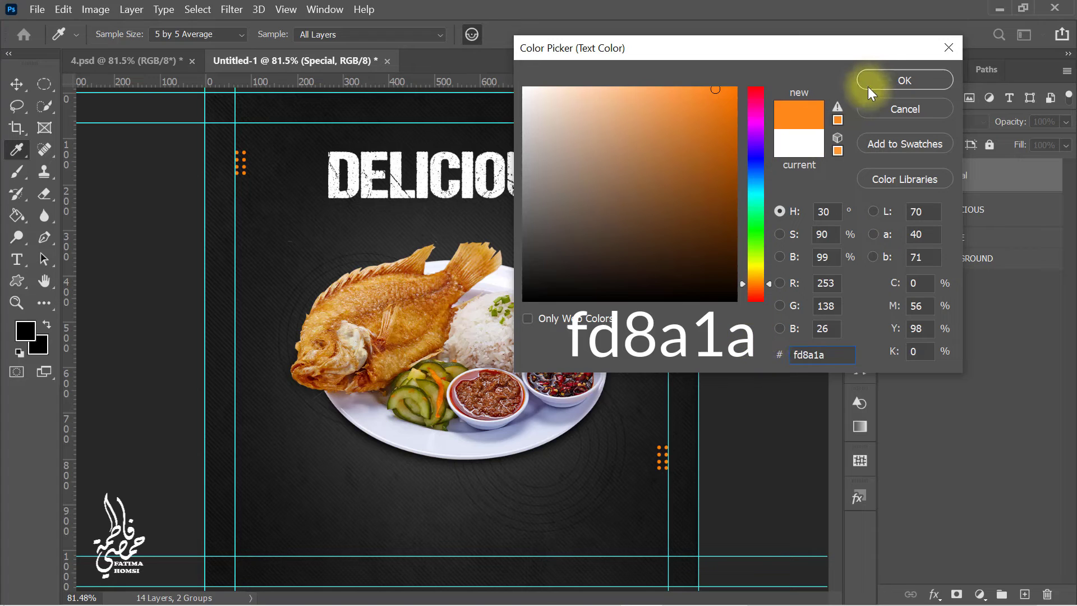
{"action": "left_click", "coordinate": [879, 76]}
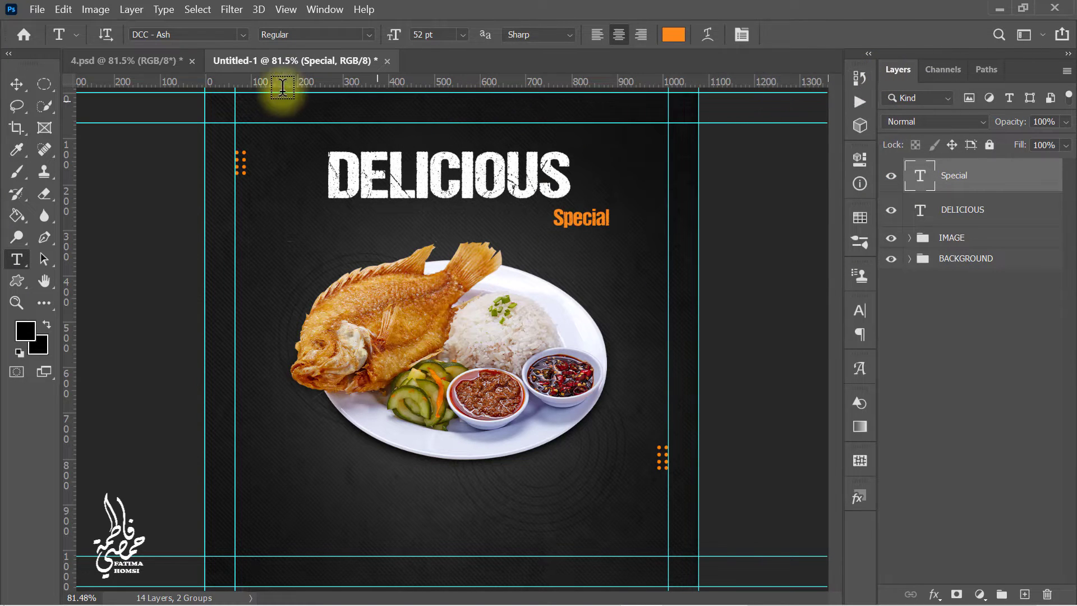
{"action": "type", "text": "bru"}
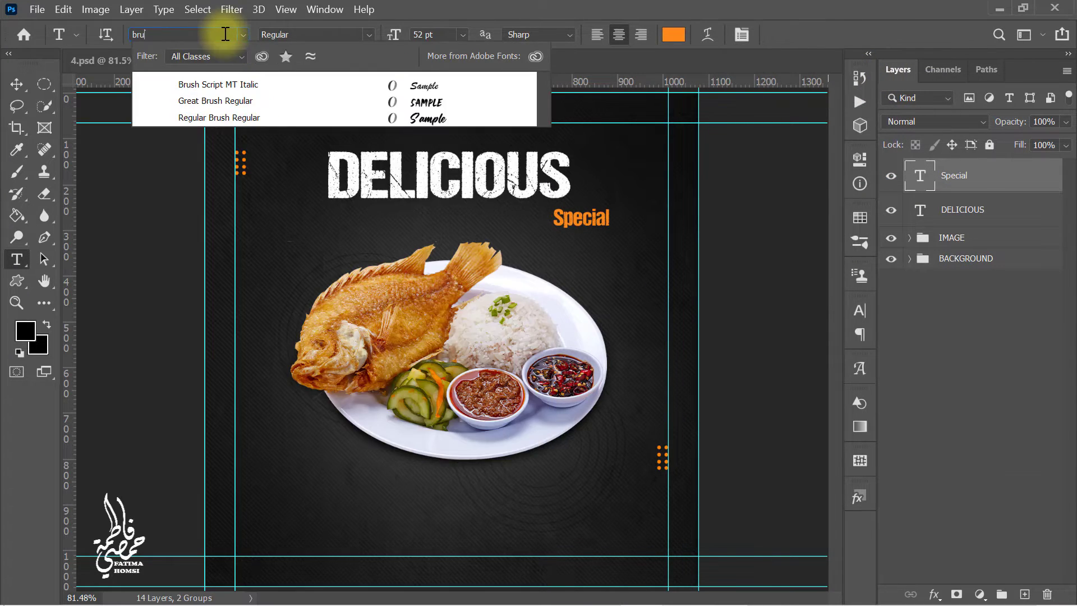
{"action": "left_click", "coordinate": [265, 82]}
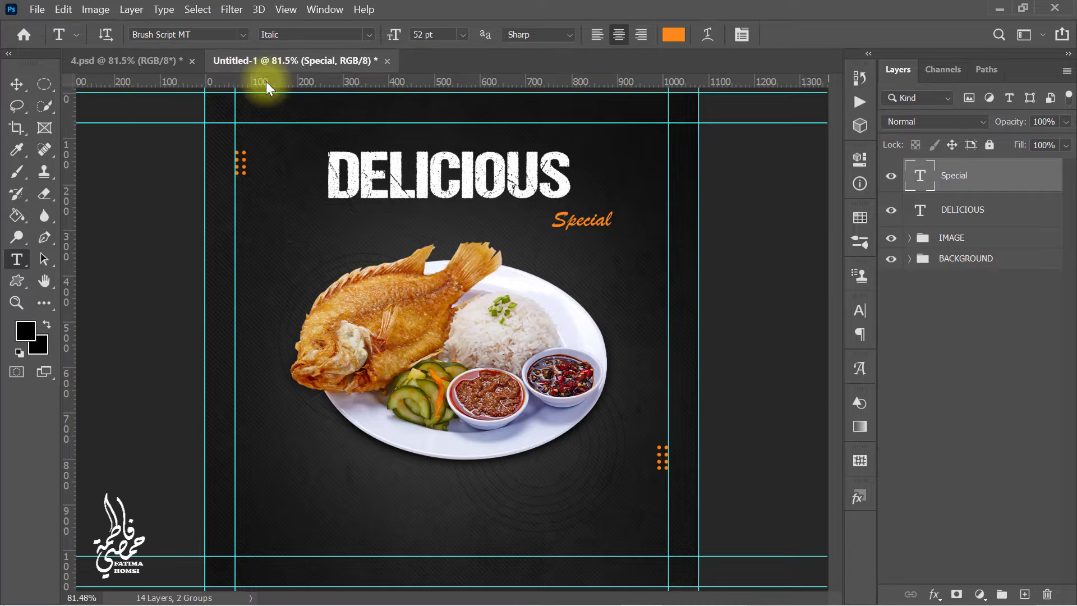
Step: Scale the Special text to about 298% width and 266% height and place it centered directly above DELICIOUS
{"action": "key", "text": "ctrl+t"}
{"action": "left_click_drag", "start_coordinate": [610, 232], "coordinate": [667, 281]}
{"action": "left_click_drag", "start_coordinate": [522, 178], "coordinate": [451, 137]}
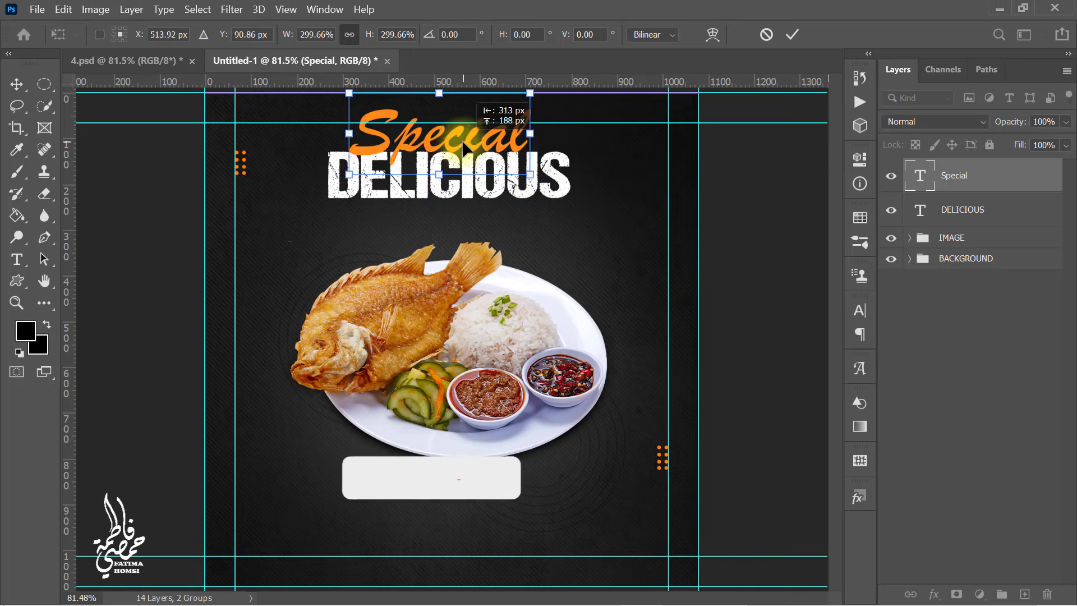
{"action": "left_click_drag", "start_coordinate": [538, 173], "coordinate": [519, 163]}
{"action": "left_click_drag", "start_coordinate": [448, 146], "coordinate": [456, 146]}
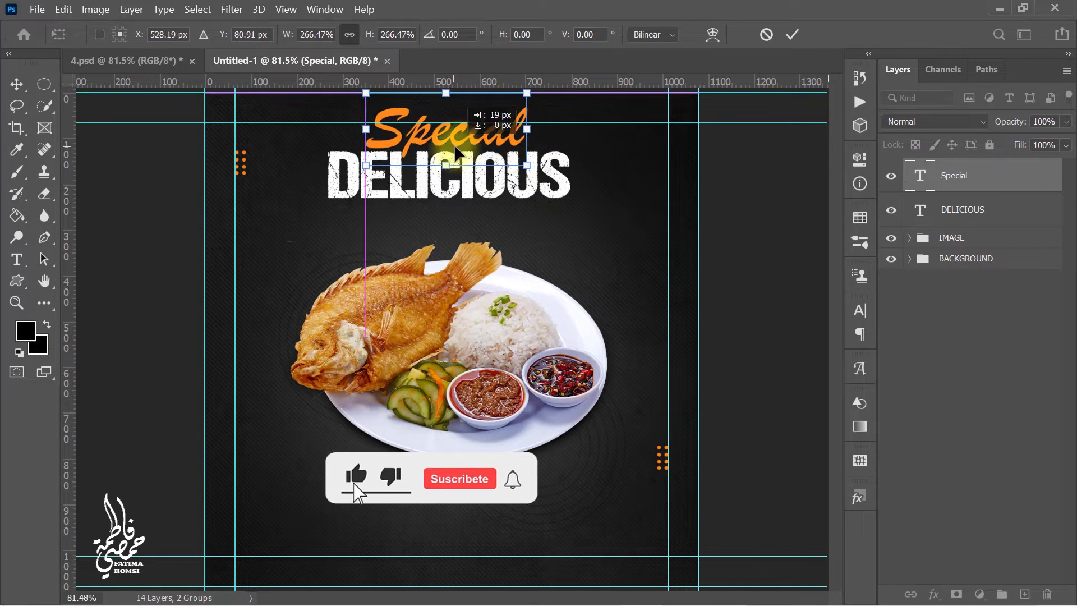
{"action": "left_click_drag", "start_coordinate": [526, 130], "coordinate": [538, 129]}
{"action": "left_click_drag", "start_coordinate": [365, 130], "coordinate": [356, 130]}
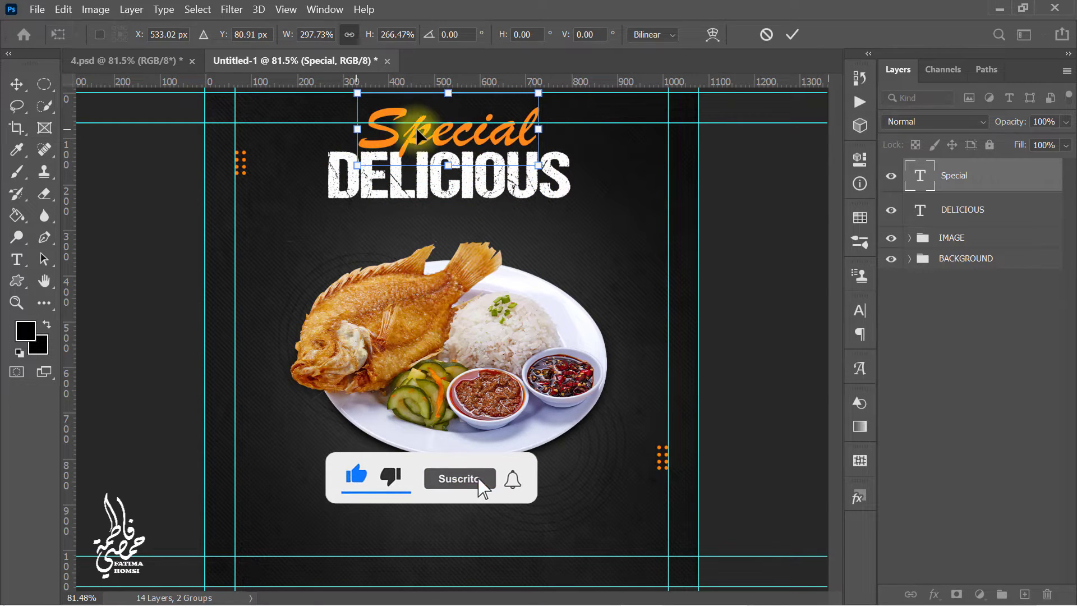
{"action": "left_click", "coordinate": [792, 34]}
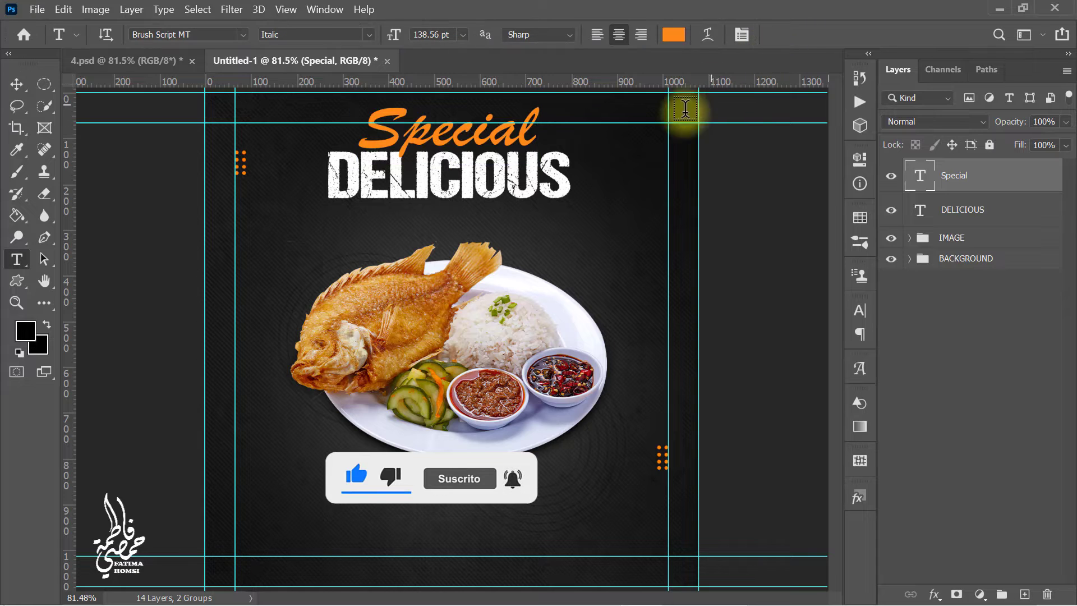
Step: Add the text Fried fishes beside the fish tail and set its font to Regular Brush Regular
{"action": "left_click", "coordinate": [604, 240]}
{"action": "type", "text": "Fried fishes"}
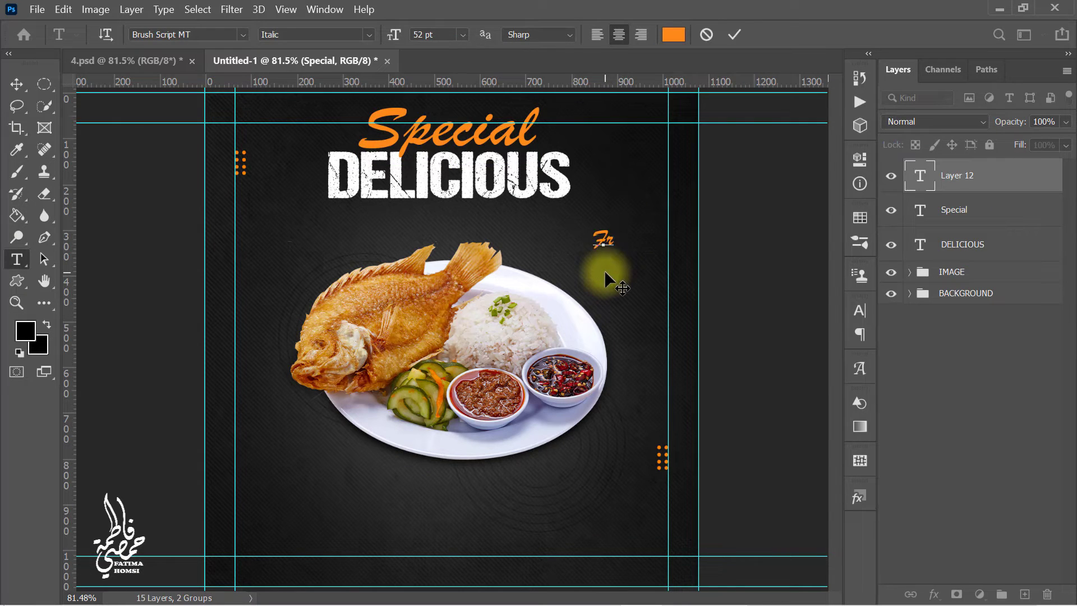
{"action": "left_click", "coordinate": [733, 35]}
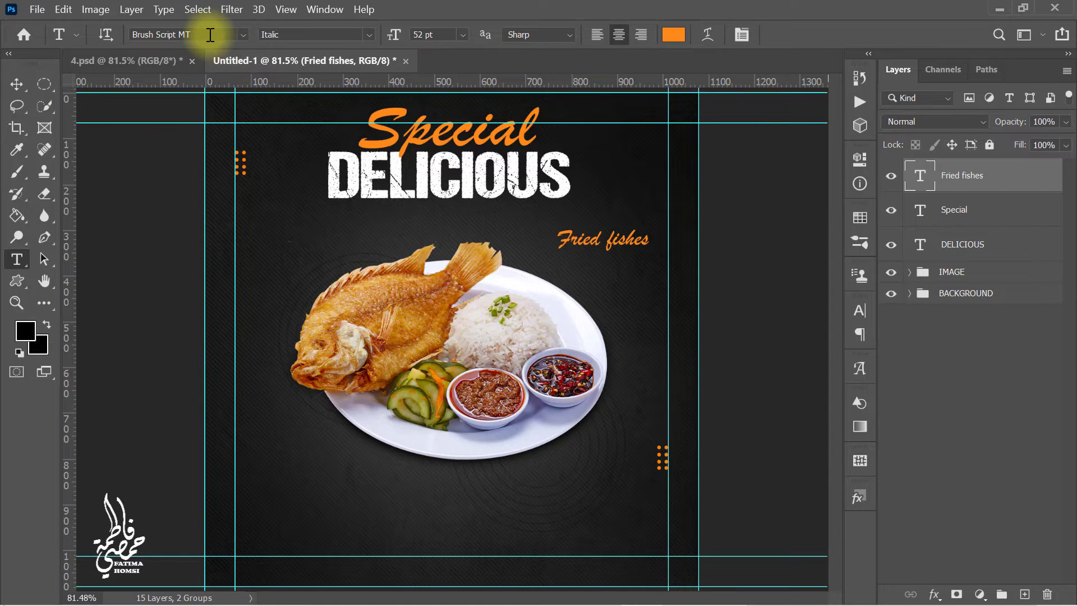
{"action": "type", "text": "bru"}
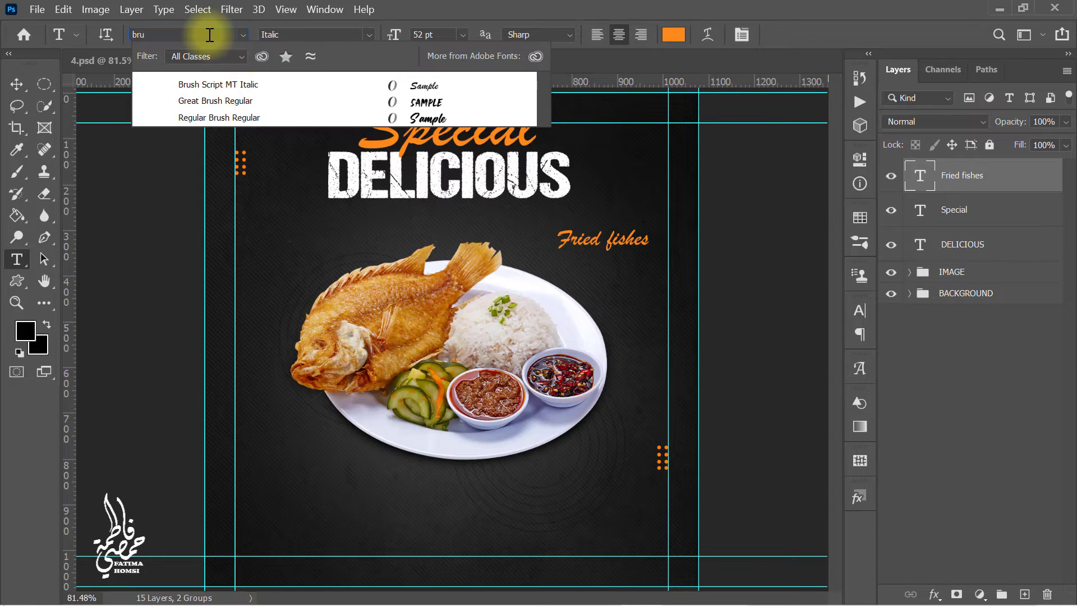
{"action": "left_click", "coordinate": [298, 116]}
Step: Scale the Fried fishes text to about 224% width and 184% height and place it directly beneath DELICIOUS
{"action": "key", "text": "ctrl+t"}
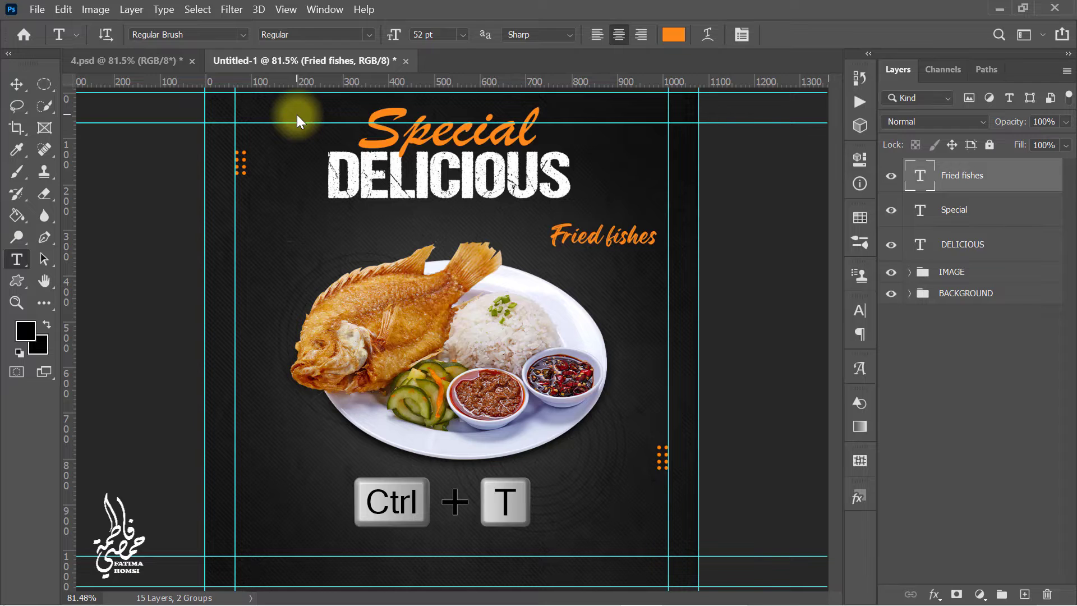
{"action": "key", "text": "ctrl+t"}
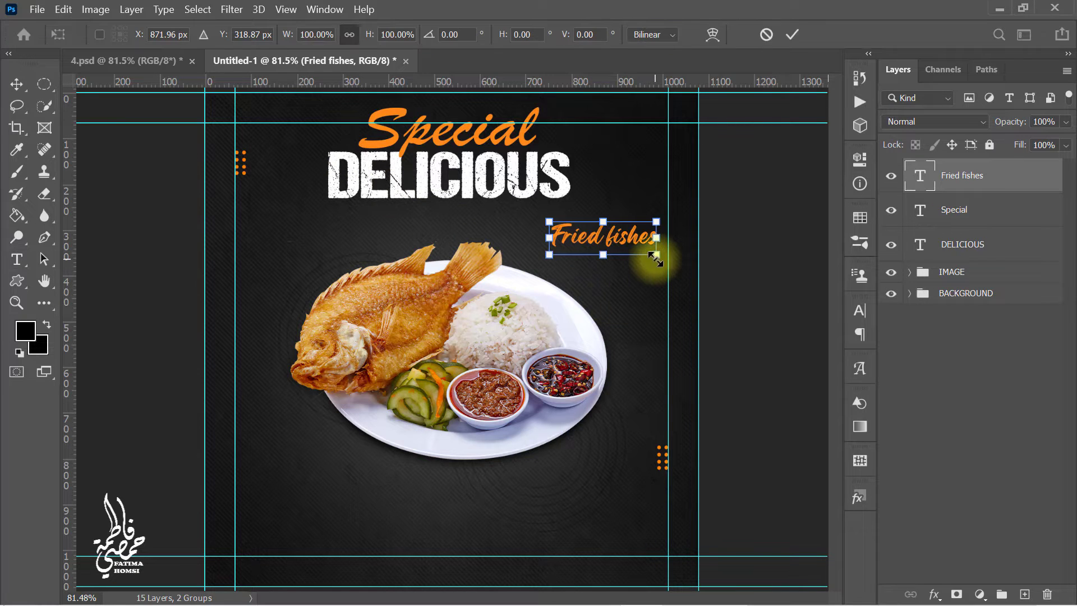
{"action": "left_click_drag", "start_coordinate": [657, 256], "coordinate": [480, 230]}
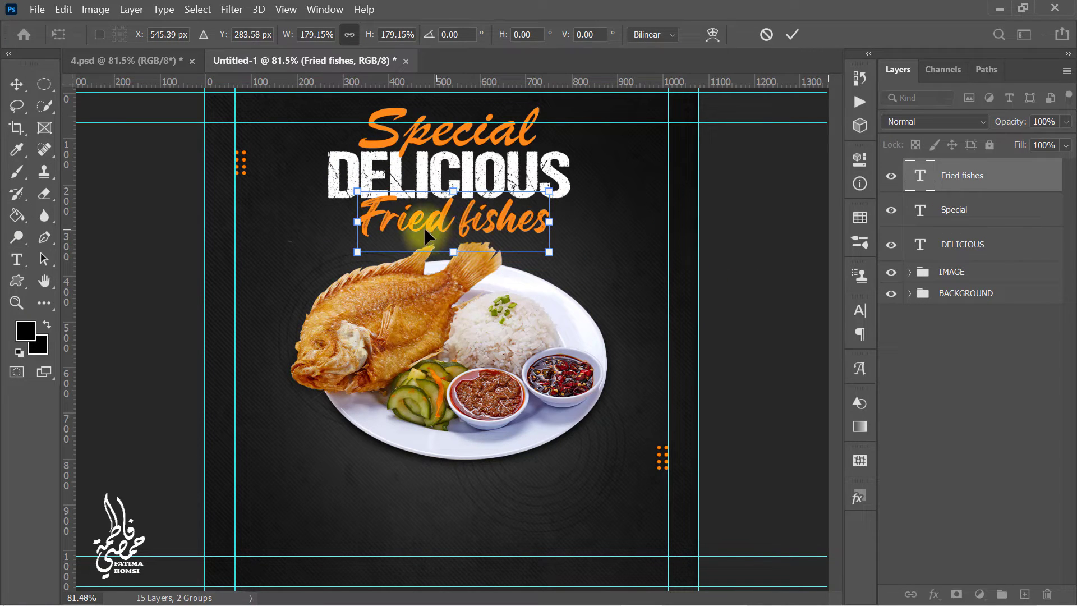
{"action": "left_click_drag", "start_coordinate": [357, 222], "coordinate": [343, 222]}
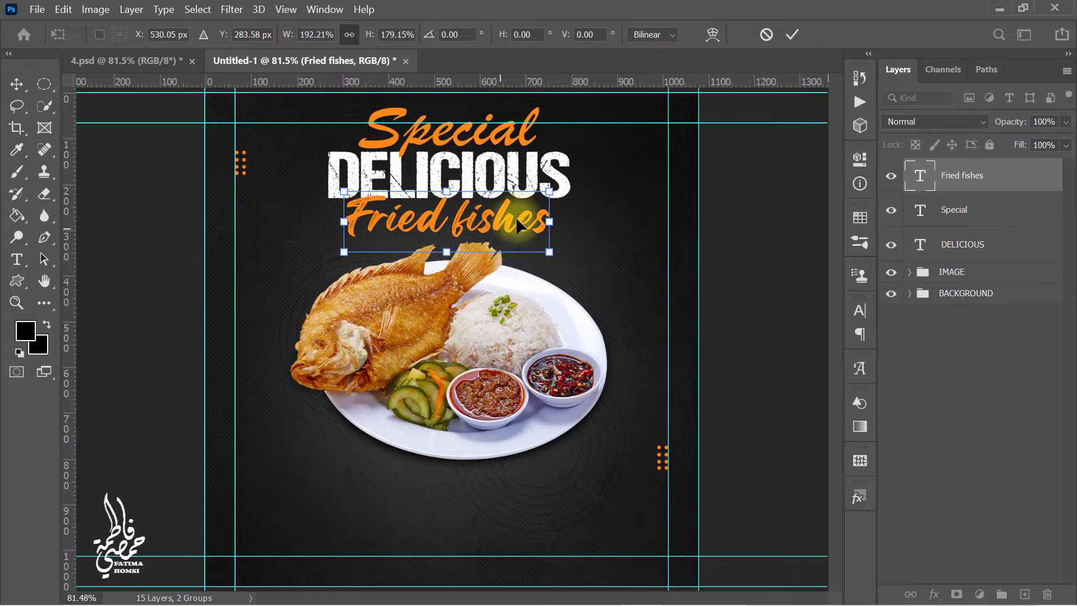
{"action": "left_click_drag", "start_coordinate": [549, 214], "coordinate": [561, 215]}
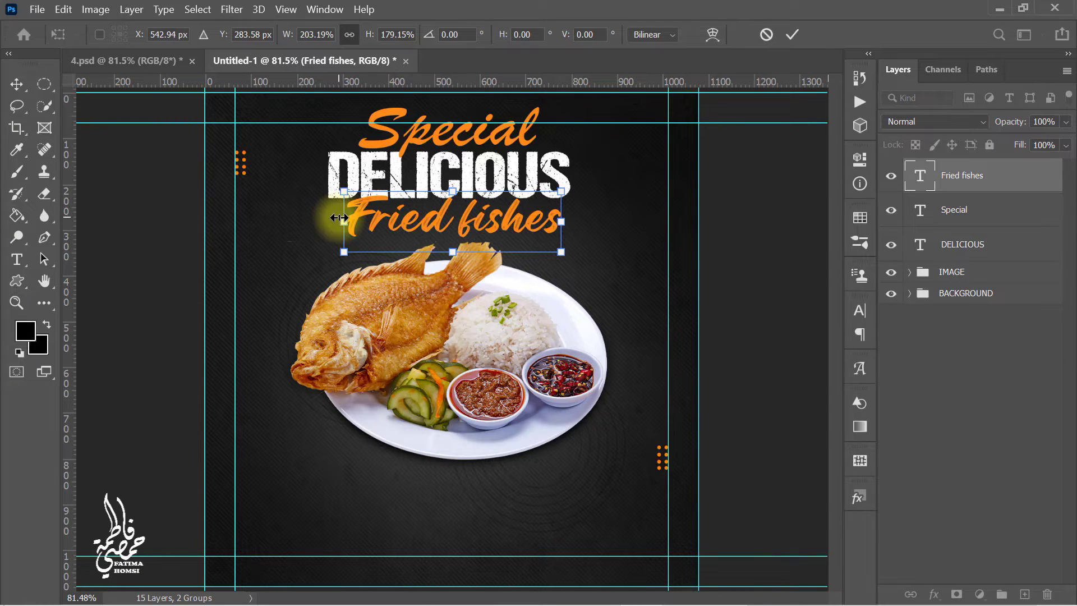
{"action": "left_click_drag", "start_coordinate": [339, 217], "coordinate": [324, 217]}
{"action": "left_click_drag", "start_coordinate": [562, 252], "coordinate": [566, 254]}
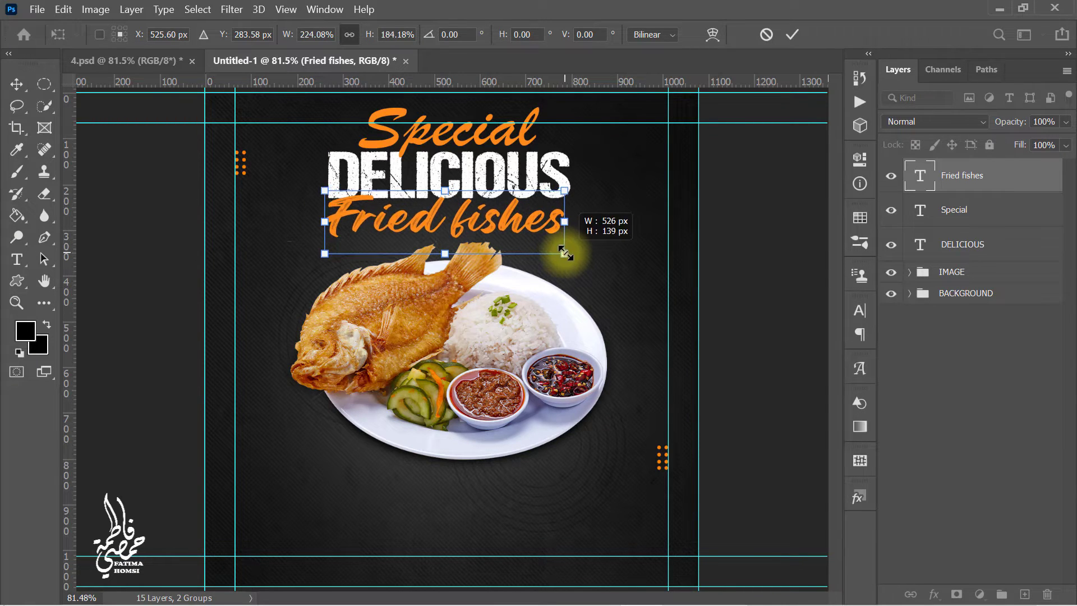
{"action": "left_click", "coordinate": [790, 35]}
Step: Warp the Fried fishes text with a horizontal Arc style and a bend of 5%
{"action": "left_click", "coordinate": [705, 35]}
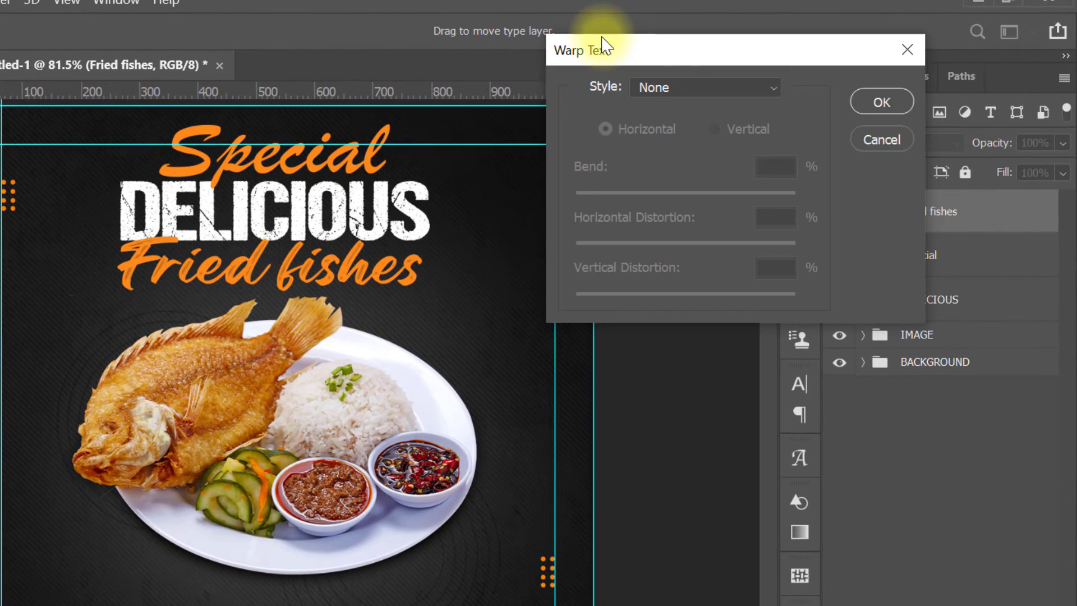
{"action": "left_click", "coordinate": [696, 88]}
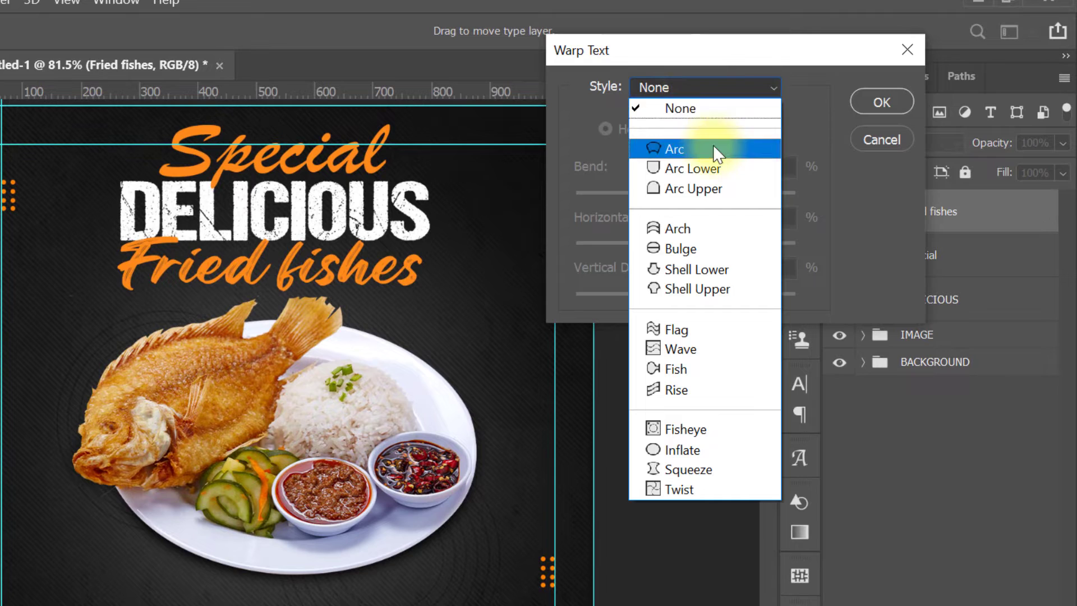
{"action": "left_click", "coordinate": [714, 145]}
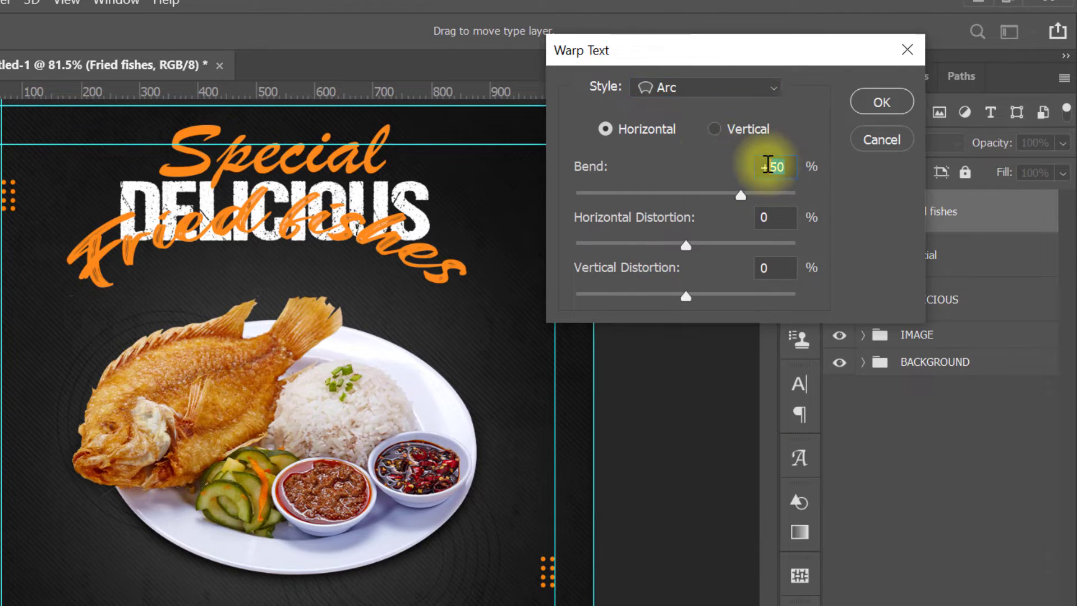
{"action": "left_click_drag", "start_coordinate": [767, 165], "coordinate": [731, 164]}
{"action": "type", "text": "5"}
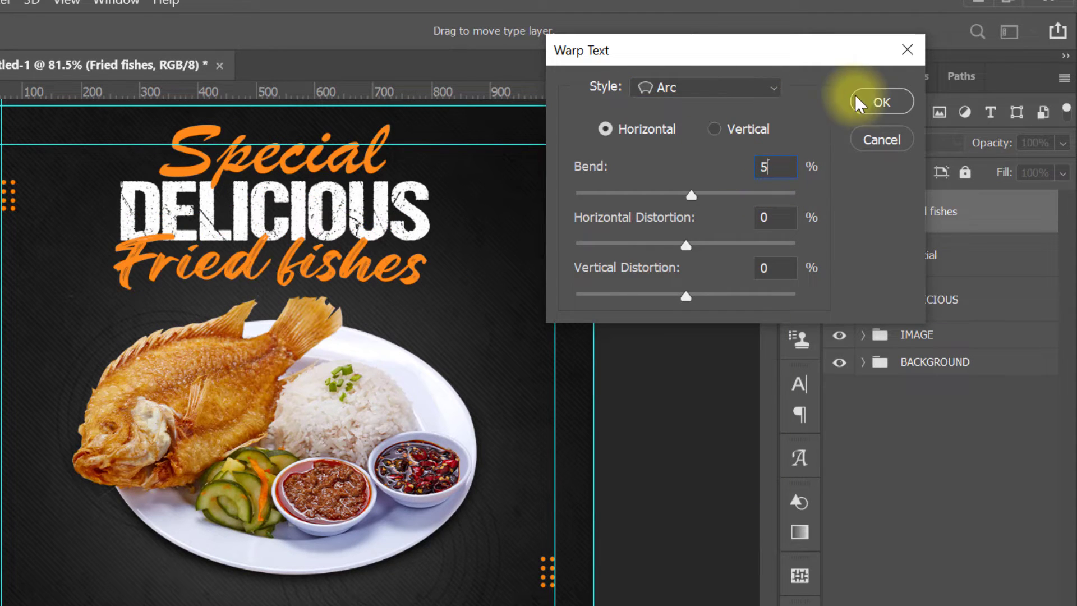
{"action": "left_click", "coordinate": [869, 98]}
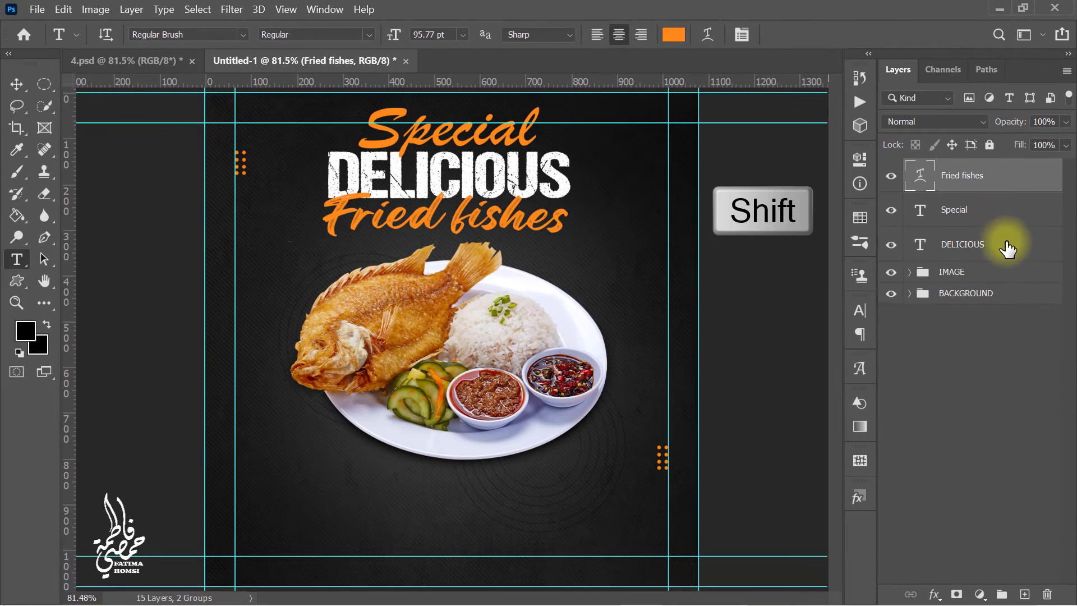
Step: Group the Fried fishes, Special and DELICIOUS text layers under the name TEXT
{"action": "left_click", "coordinate": [1009, 254], "text": "shift"}
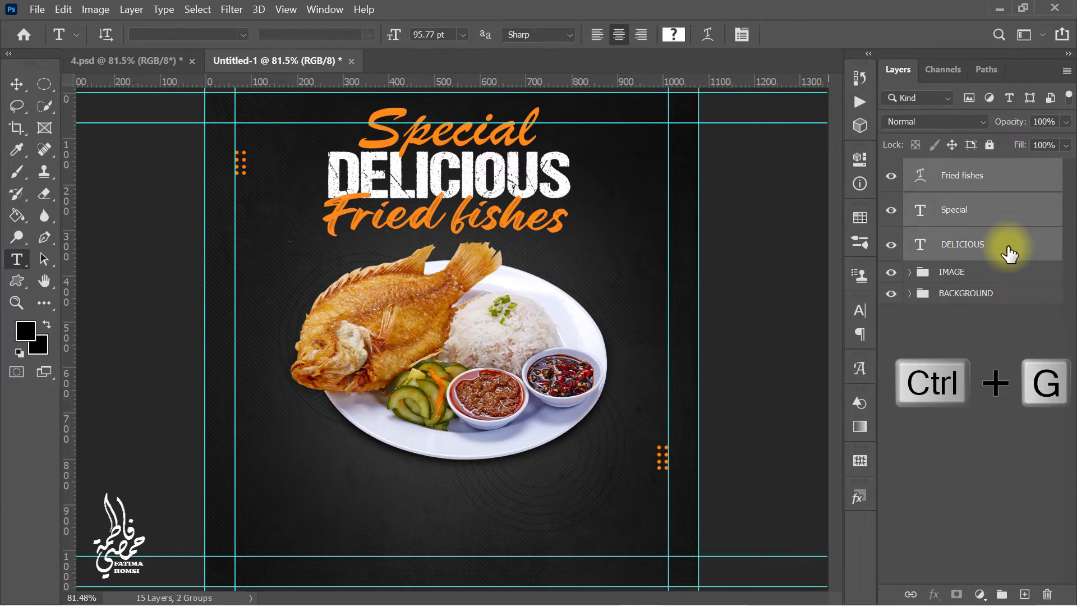
{"action": "key", "text": "ctrl+g"}
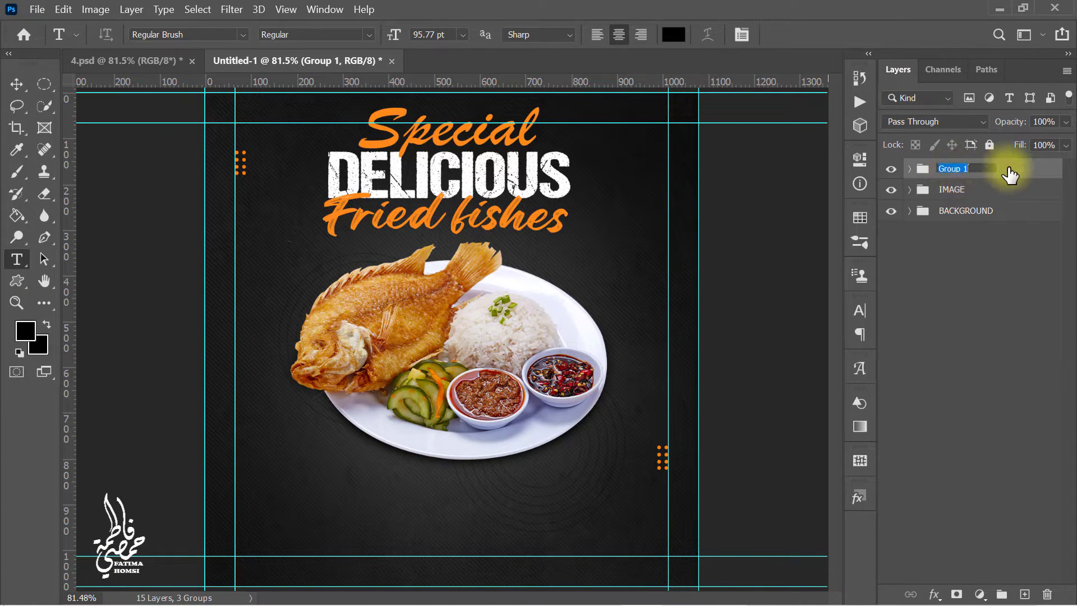
{"action": "key", "text": "Return"}
Step: Scale the TEXT group down proportionally to about 95.5%
{"action": "key", "text": "ctrl+t"}
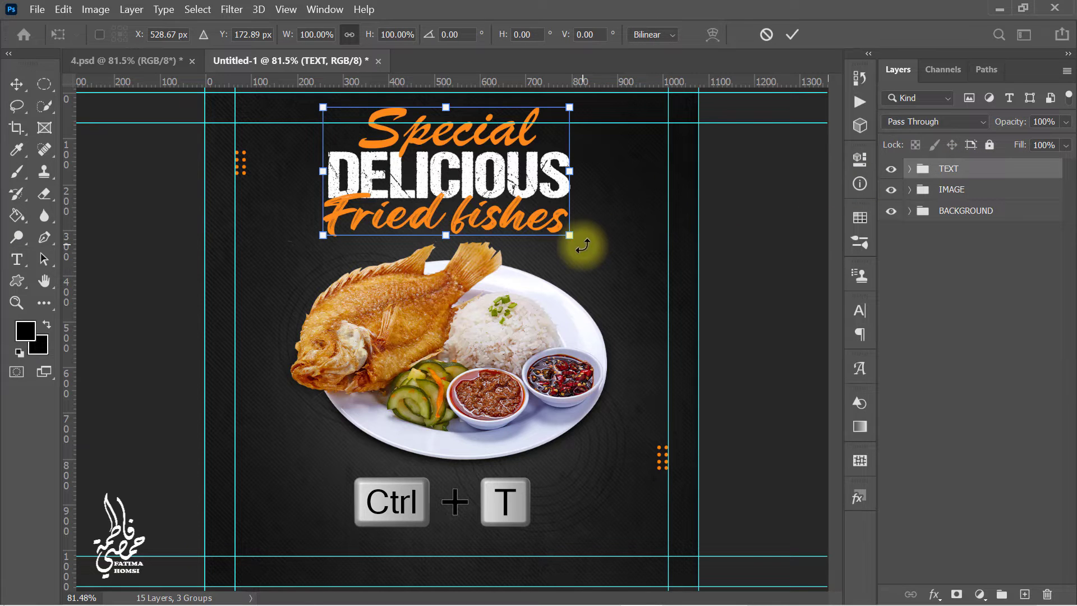
{"action": "left_click_drag", "start_coordinate": [569, 235], "coordinate": [567, 230]}
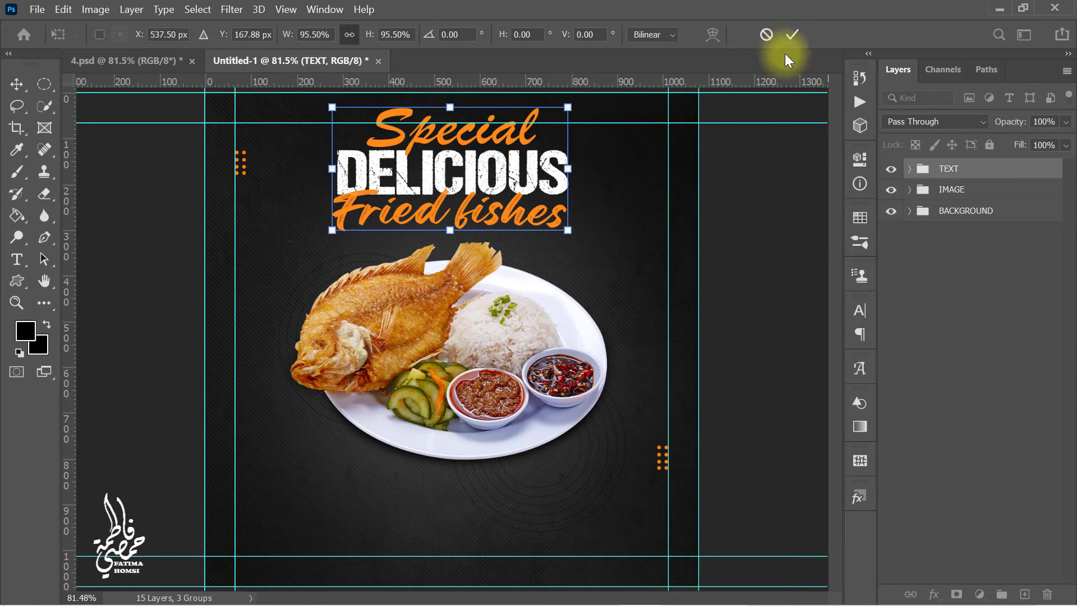
{"action": "left_click", "coordinate": [788, 36]}
Step: Scale the TEXT and IMAGE groups together to about 98.15% and centre them on the canvas against the upper margin guide
{"action": "left_click", "coordinate": [971, 190]}
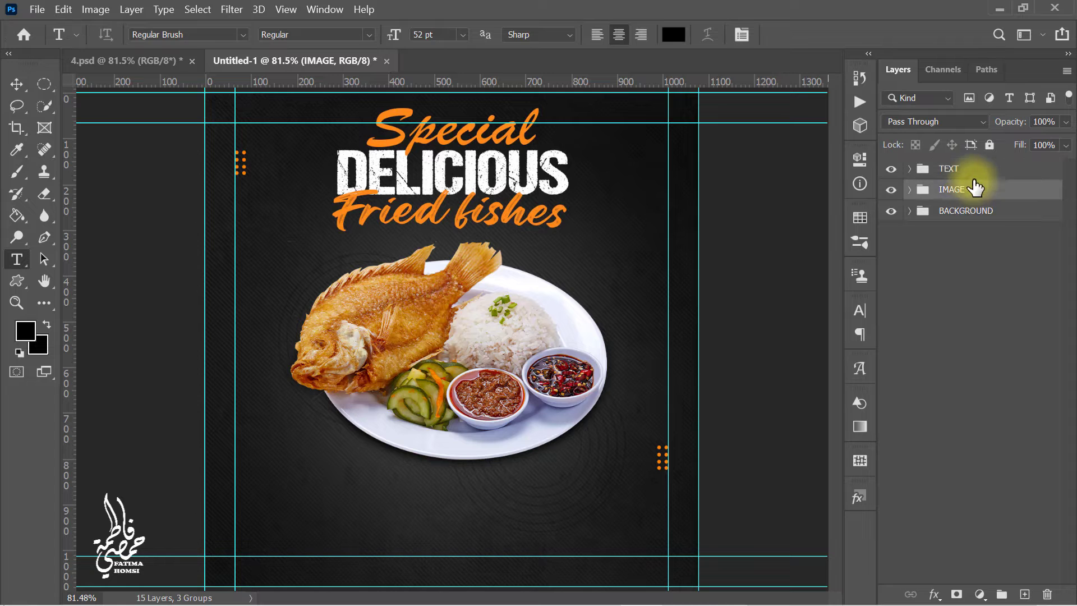
{"action": "left_click", "coordinate": [973, 168], "text": "shift"}
{"action": "key", "text": "ctrl+t"}
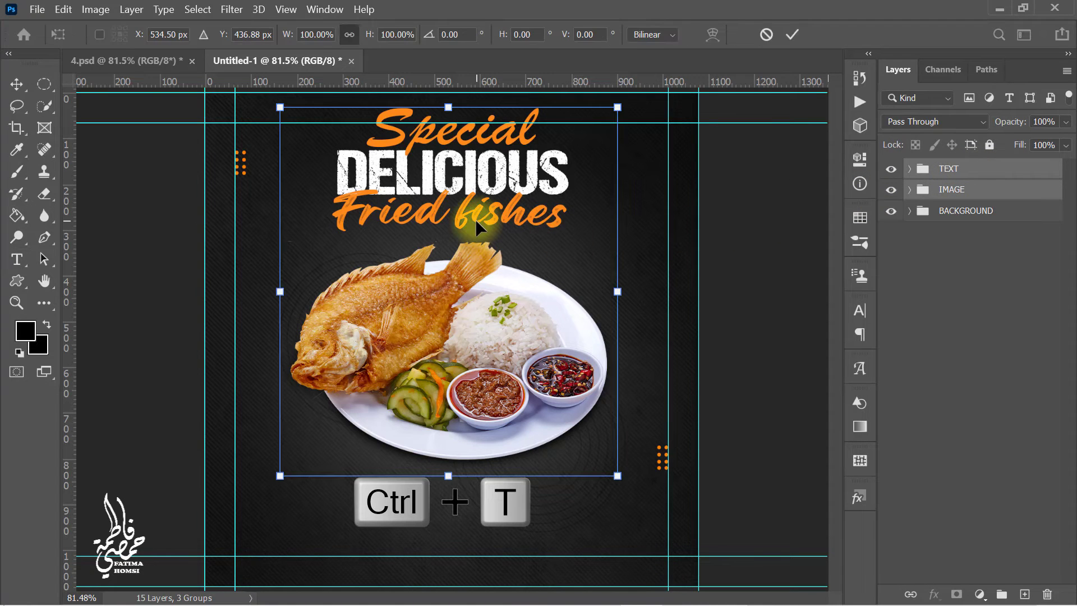
{"action": "left_click_drag", "start_coordinate": [474, 219], "coordinate": [474, 225]}
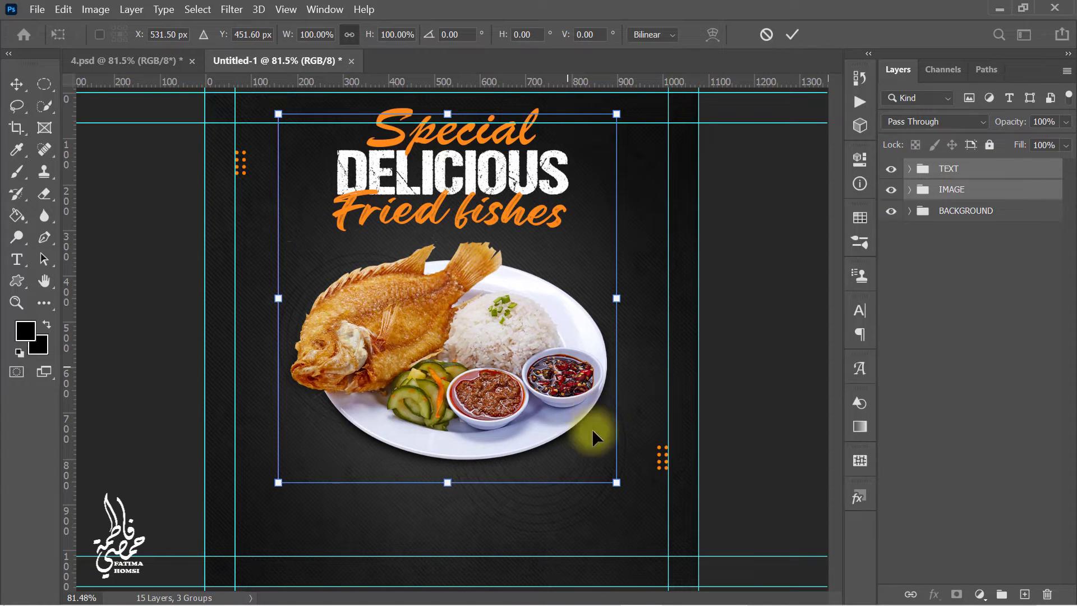
{"action": "left_click_drag", "start_coordinate": [620, 488], "coordinate": [613, 480]}
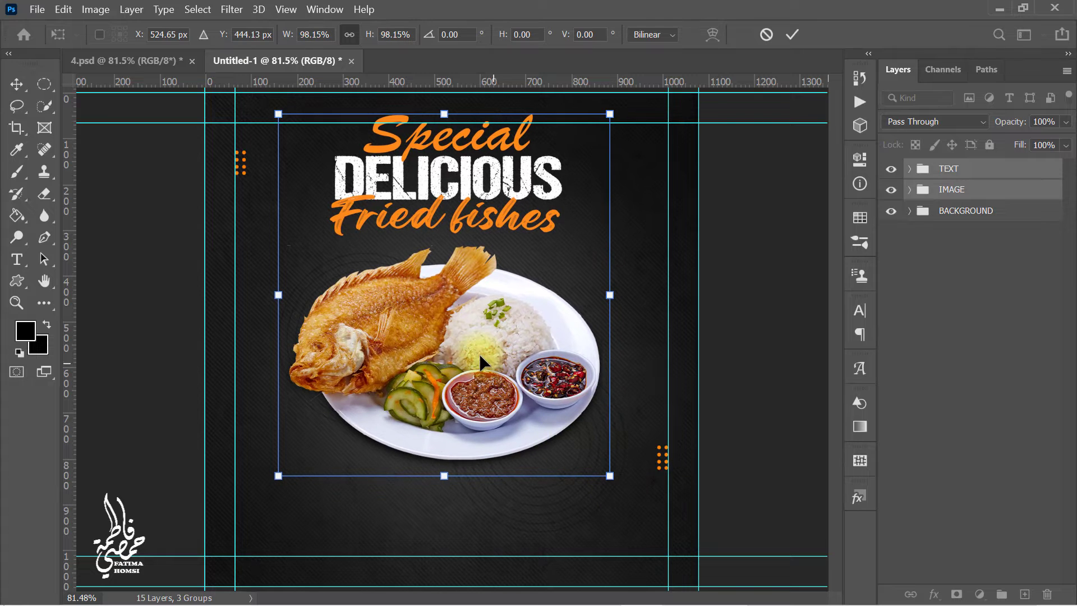
{"action": "left_click_drag", "start_coordinate": [478, 353], "coordinate": [478, 356]}
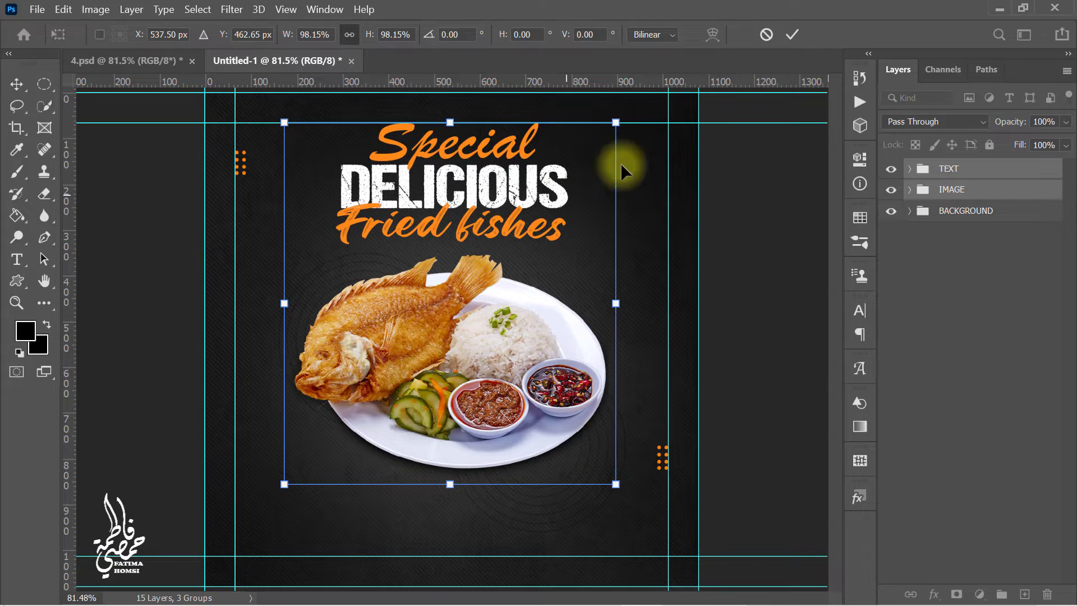
{"action": "left_click", "coordinate": [791, 38]}
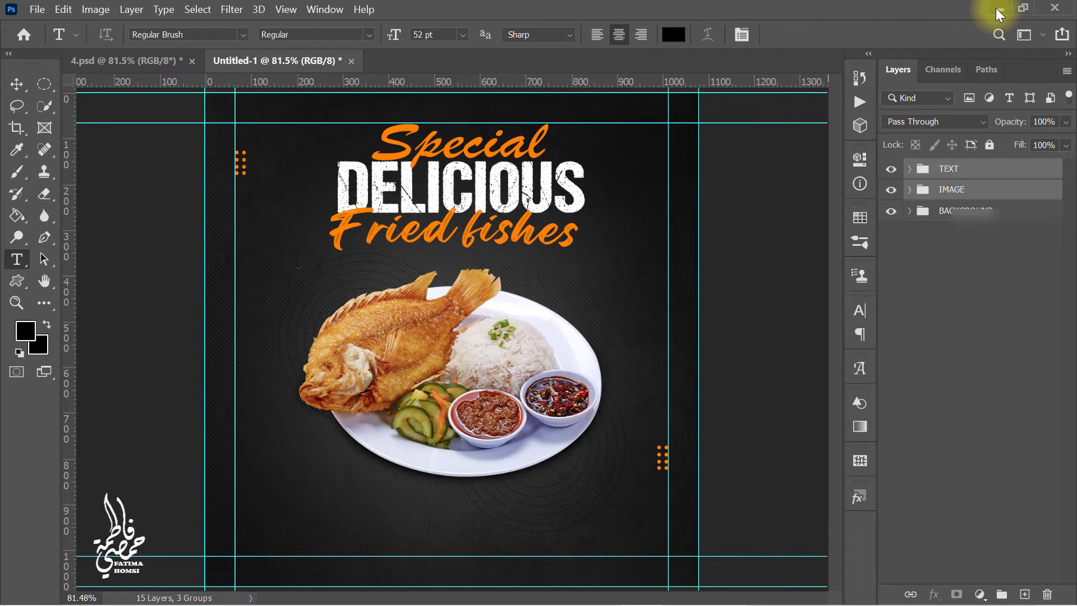
Step: Place the chili image 4 from the assets folder, scaled to about 13.3%, just below the plate's lower-right edge
{"action": "left_click", "coordinate": [998, 12]}
{"action": "left_click_drag", "start_coordinate": [616, 111], "coordinate": [592, 489]}
{"action": "left_click_drag", "start_coordinate": [468, 151], "coordinate": [448, 536]}
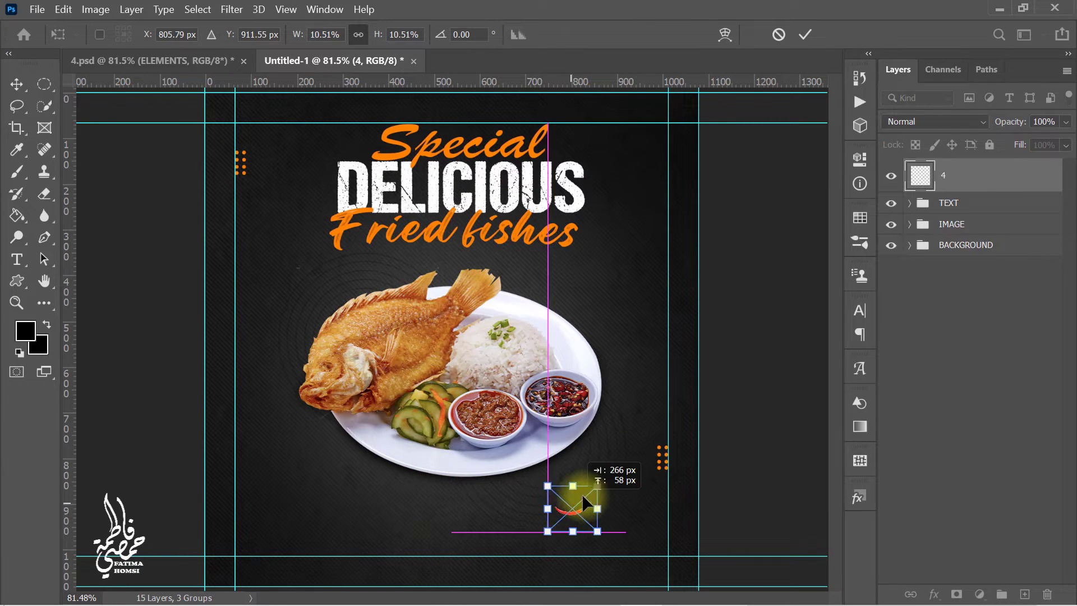
{"action": "left_click_drag", "start_coordinate": [583, 501], "coordinate": [598, 482]}
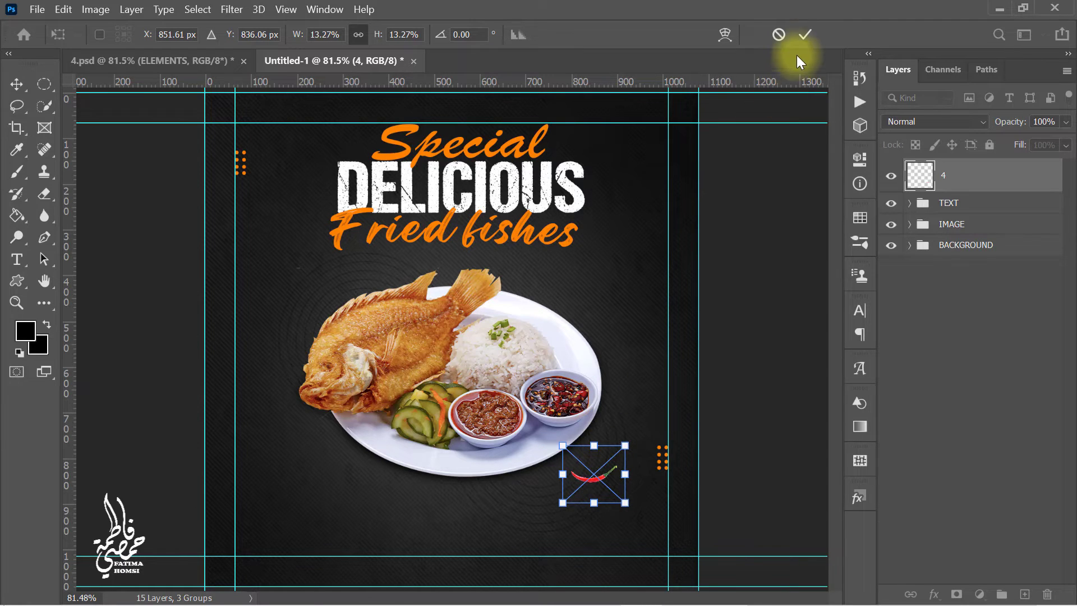
{"action": "left_click", "coordinate": [803, 35]}
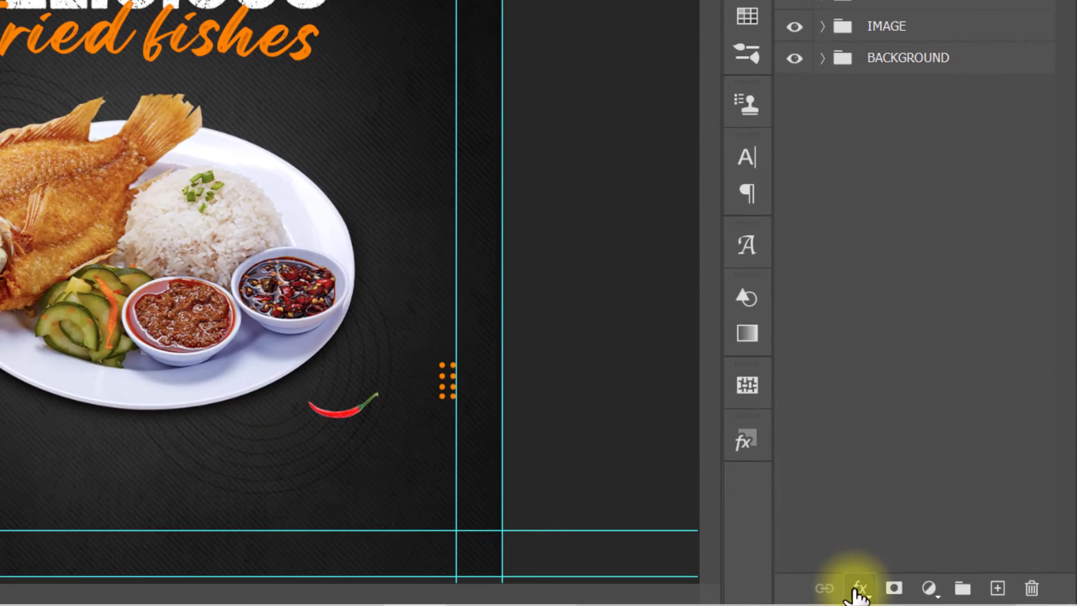
Step: Add a Drop Shadow to the chili layer with 60% opacity, 7 px distance and 5 px size
{"action": "left_click", "coordinate": [933, 593]}
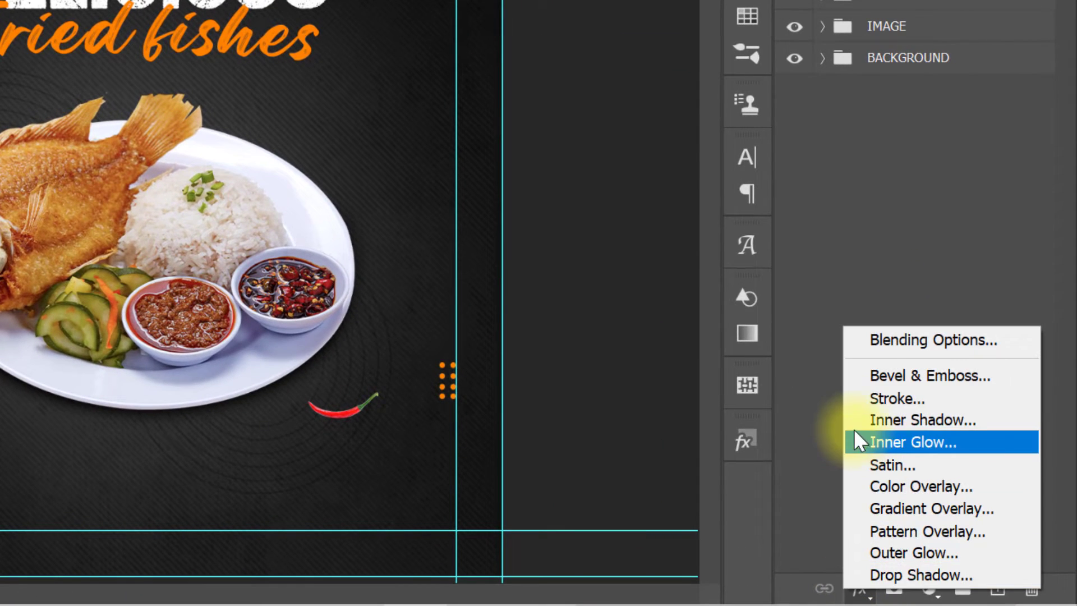
{"action": "left_click", "coordinate": [853, 340]}
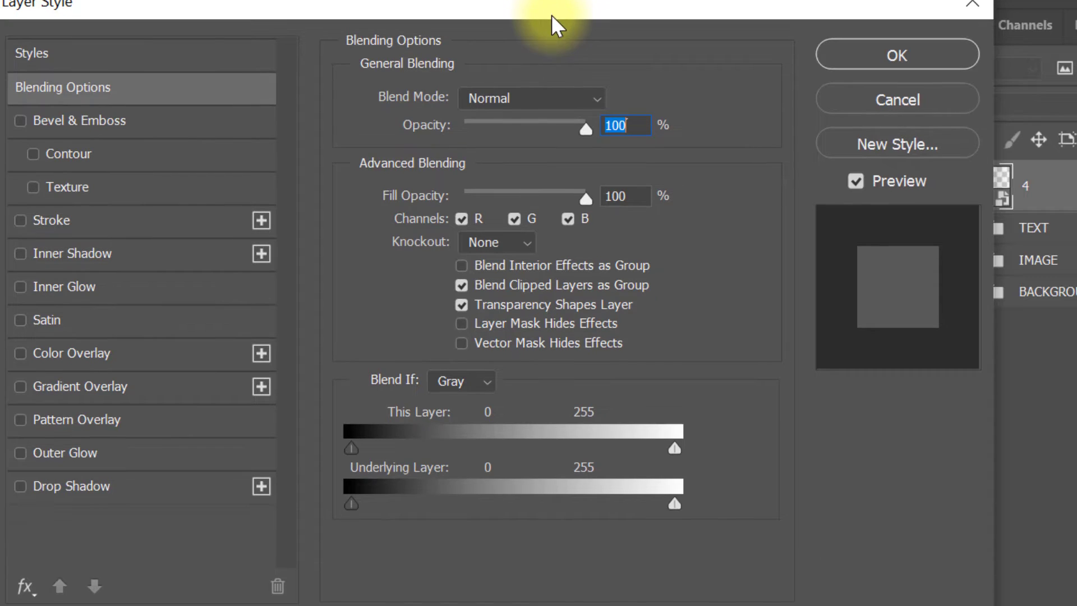
{"action": "left_click", "coordinate": [150, 492]}
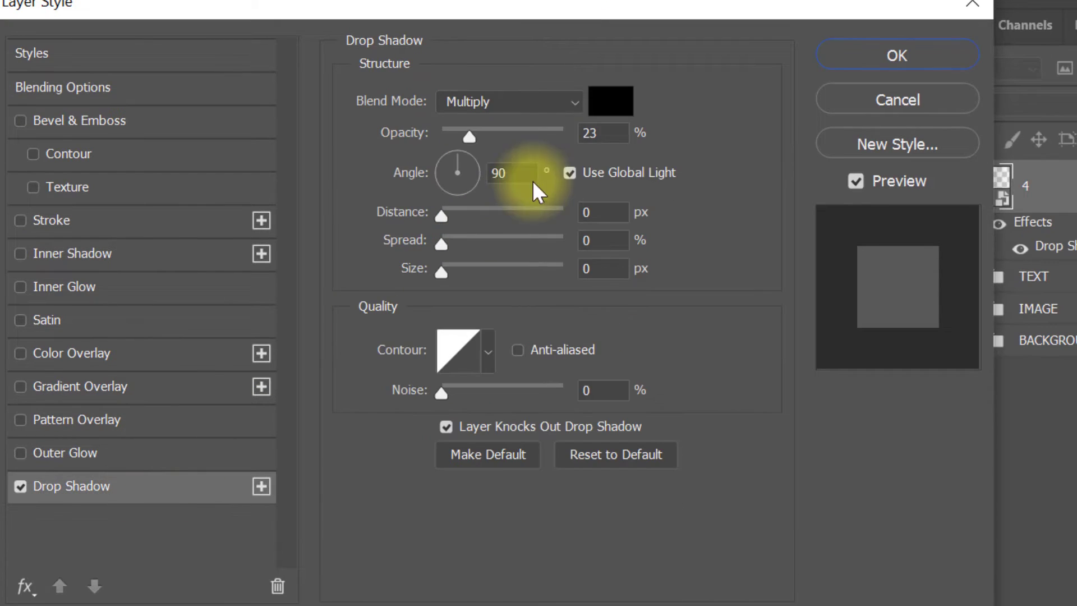
{"action": "left_click", "coordinate": [573, 132]}
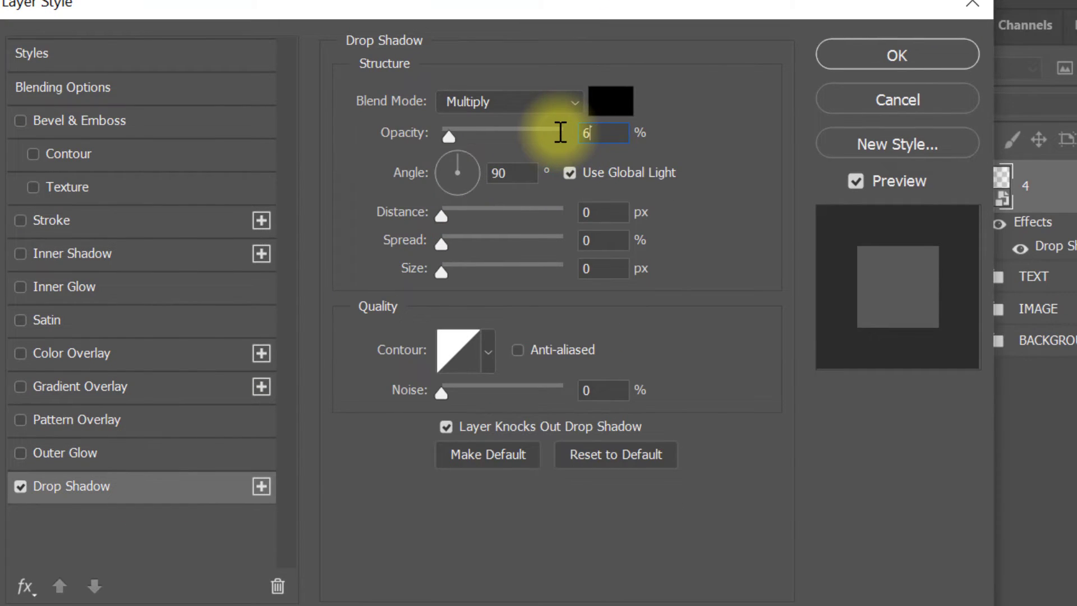
{"action": "type", "text": "60"}
{"action": "left_click", "coordinate": [598, 212]}
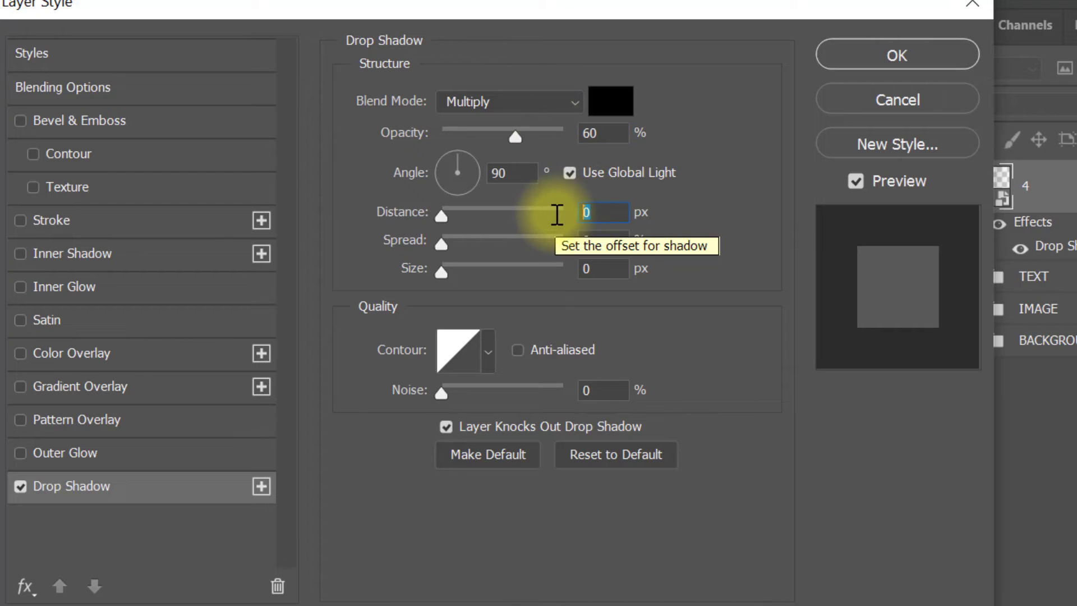
{"action": "type", "text": "7"}
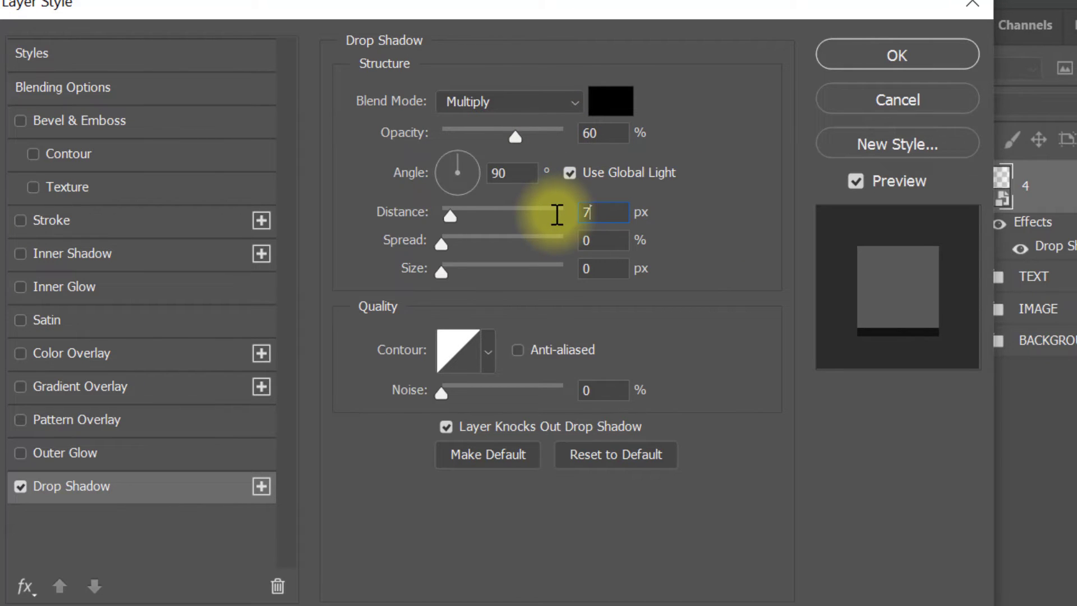
{"action": "left_click", "coordinate": [598, 268]}
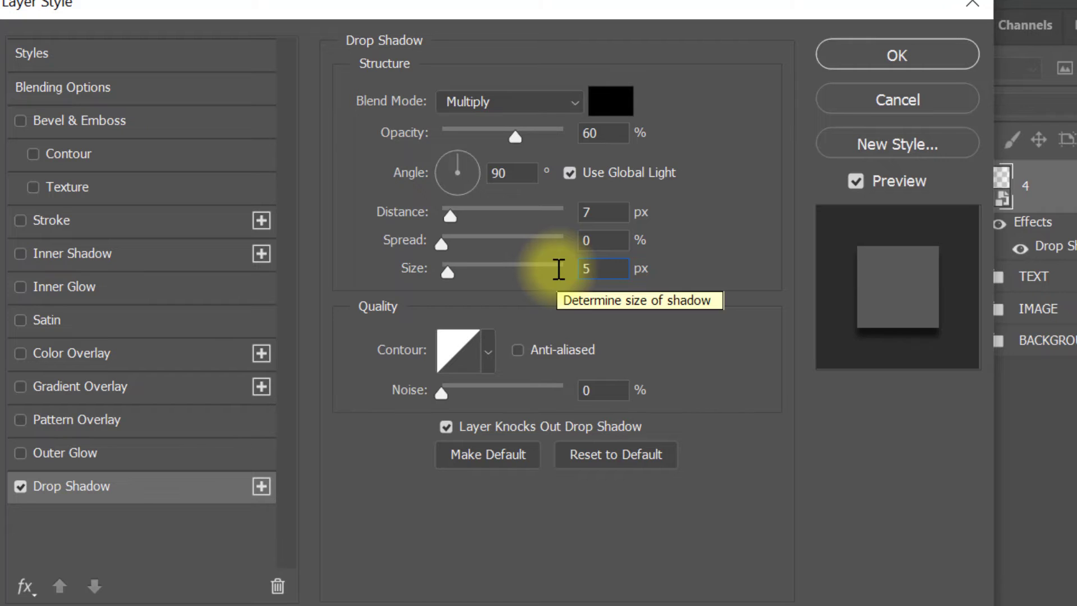
{"action": "left_click", "coordinate": [853, 59]}
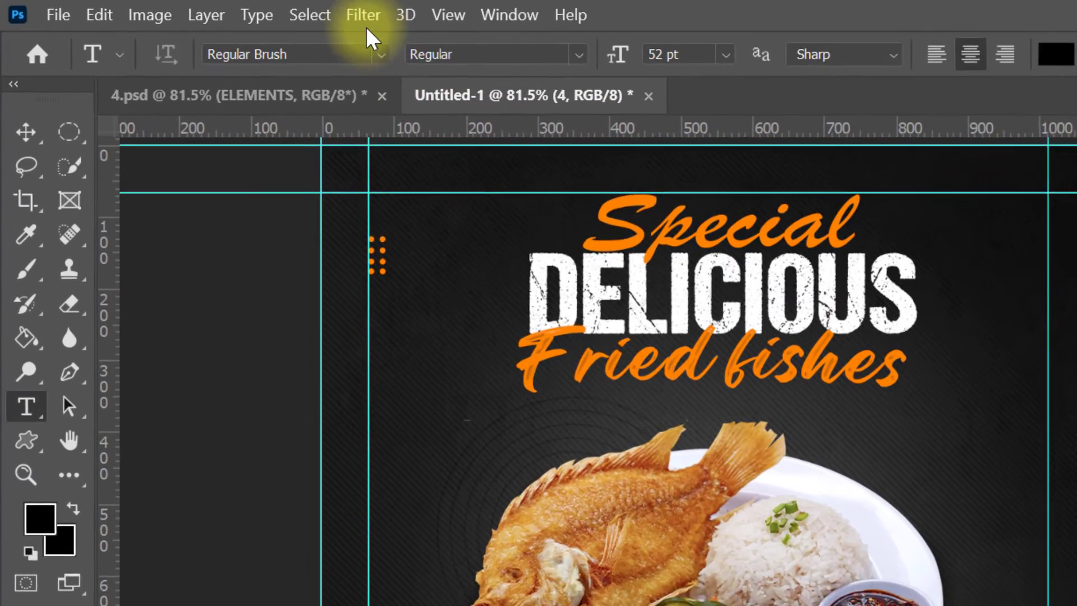
Step: Apply a Gaussian Blur with a radius of 1.7 pixels to the chili layer
{"action": "left_click", "coordinate": [232, 10]}
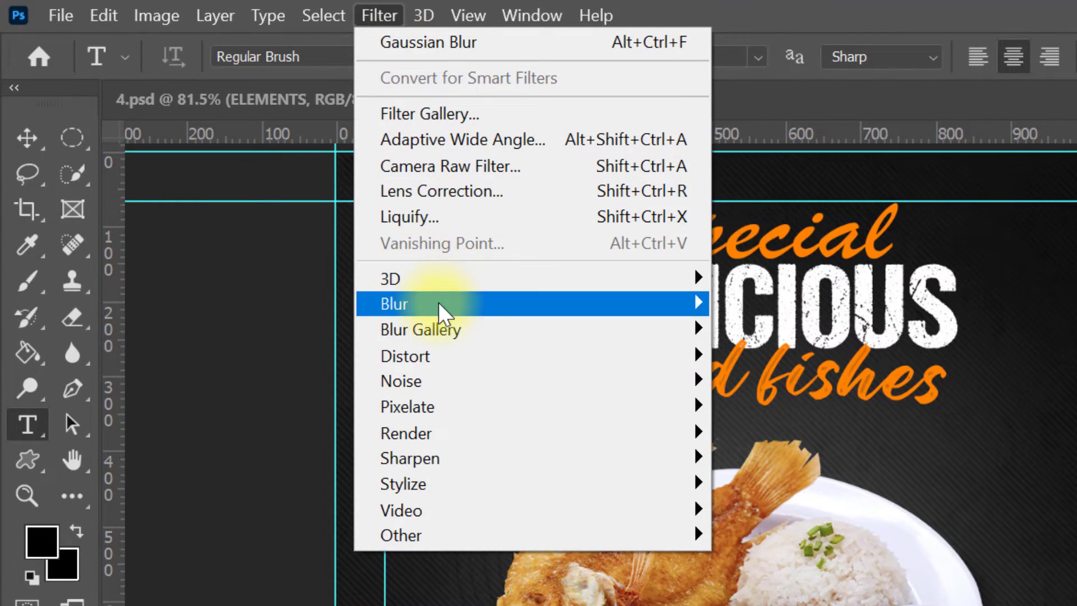
{"action": "mouse_move", "coordinate": [381, 303]}
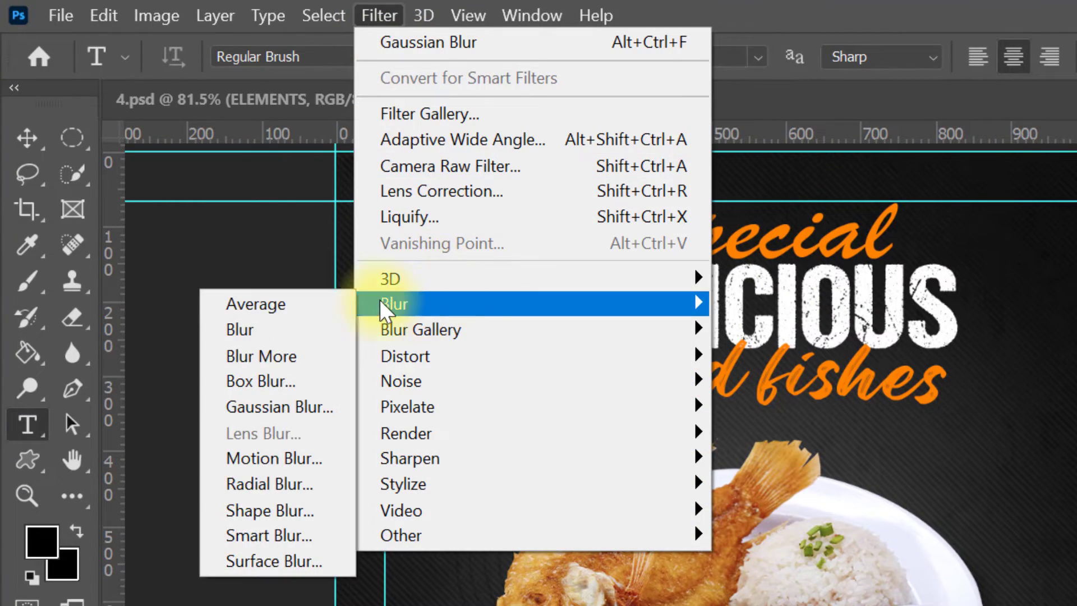
{"action": "left_click", "coordinate": [326, 408]}
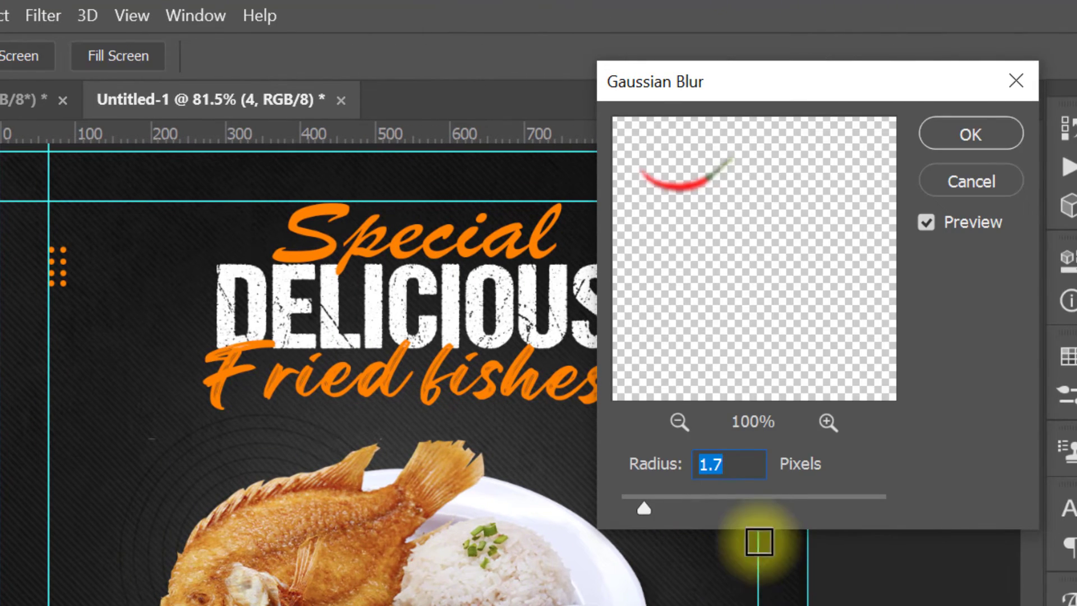
{"action": "left_click", "coordinate": [955, 140]}
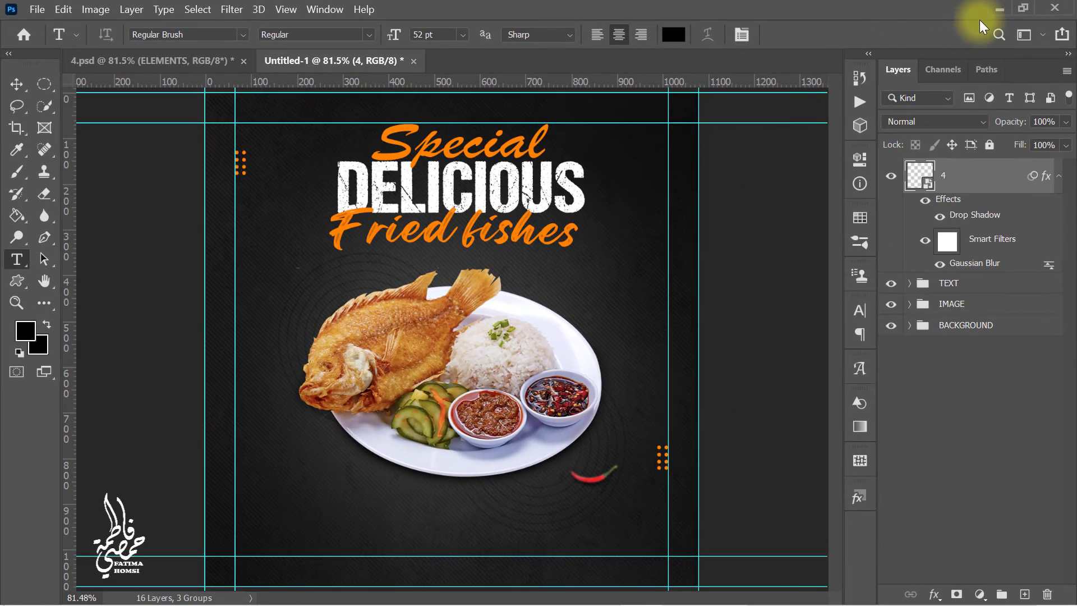
Step: Place the broccoli image 2 from the assets folder, scaled to about 20.7%, to the left of the Fried fishes text
{"action": "left_click", "coordinate": [999, 9]}
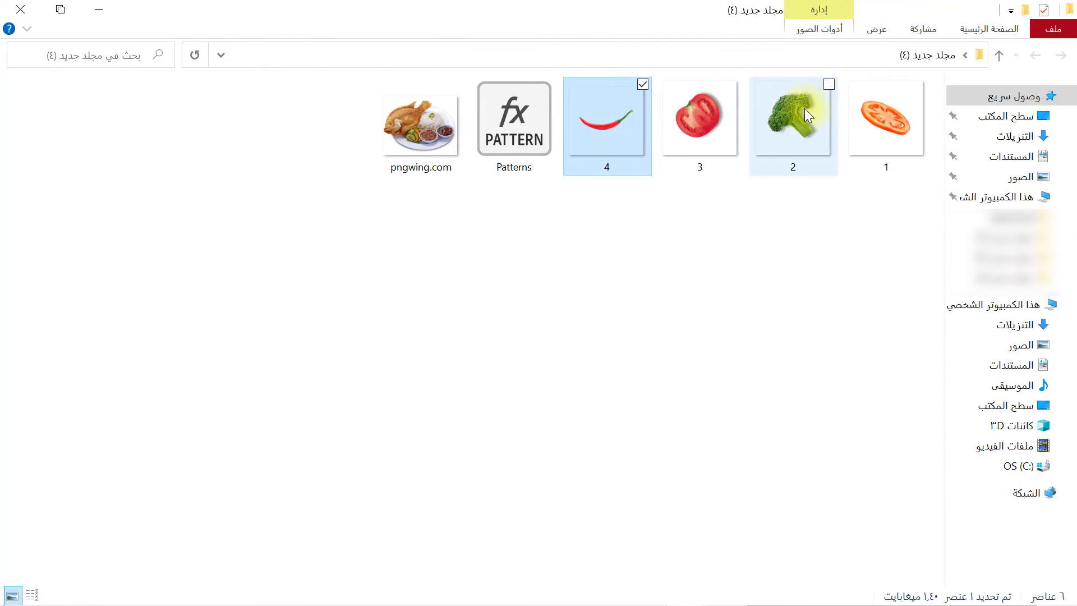
{"action": "left_click_drag", "start_coordinate": [803, 108], "coordinate": [316, 465]}
{"action": "left_click_drag", "start_coordinate": [560, 448], "coordinate": [392, 277]}
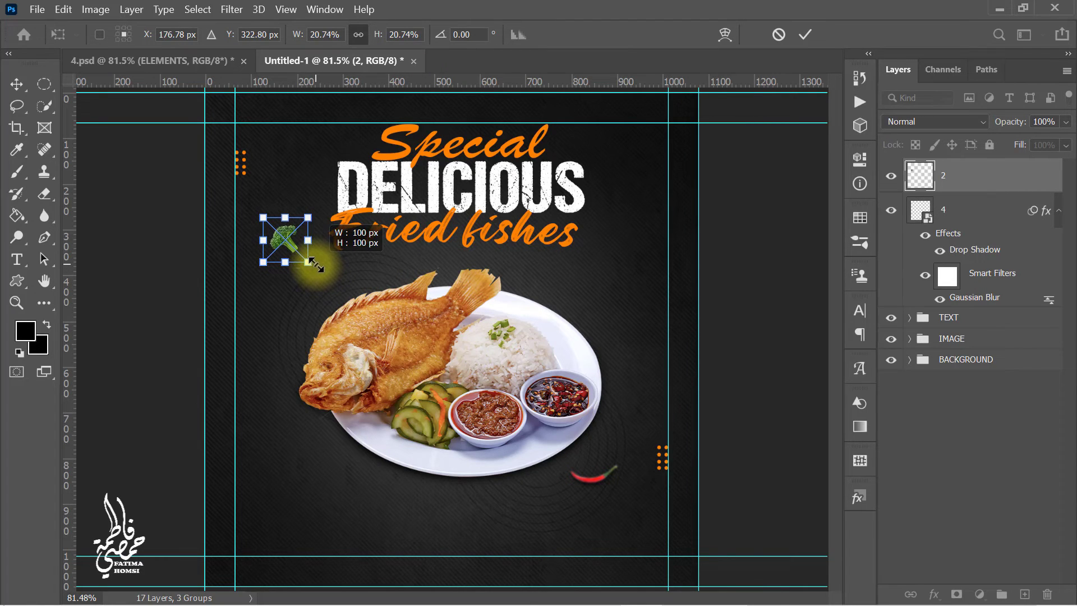
{"action": "left_click_drag", "start_coordinate": [315, 265], "coordinate": [308, 262]}
{"action": "left_click", "coordinate": [805, 35]}
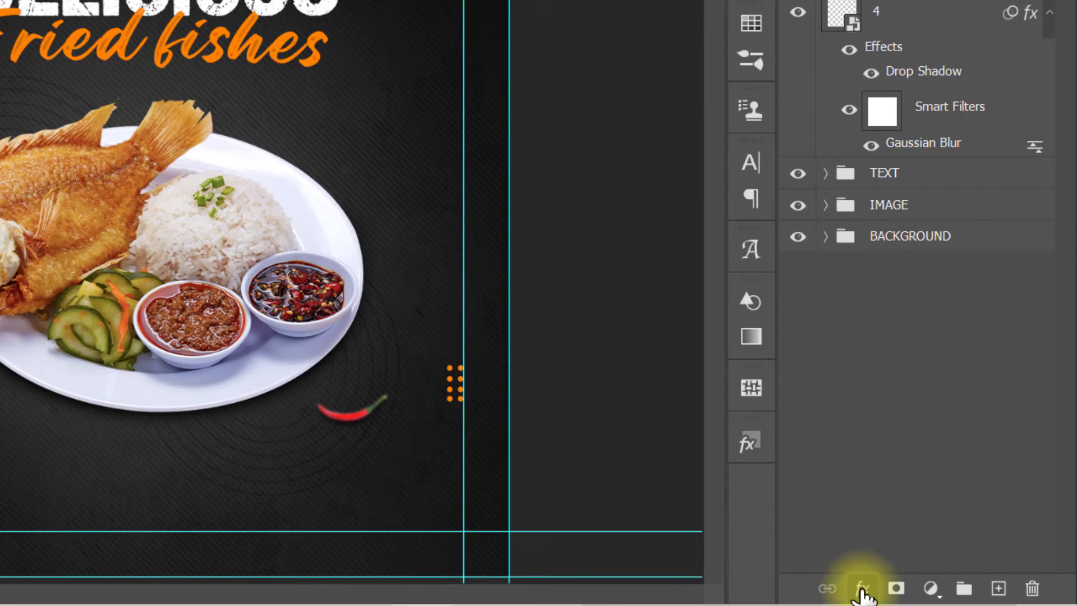
Step: Add a Drop Shadow to the broccoli layer with 60% opacity, 7 px distance and 5 px size
{"action": "left_click", "coordinate": [862, 589]}
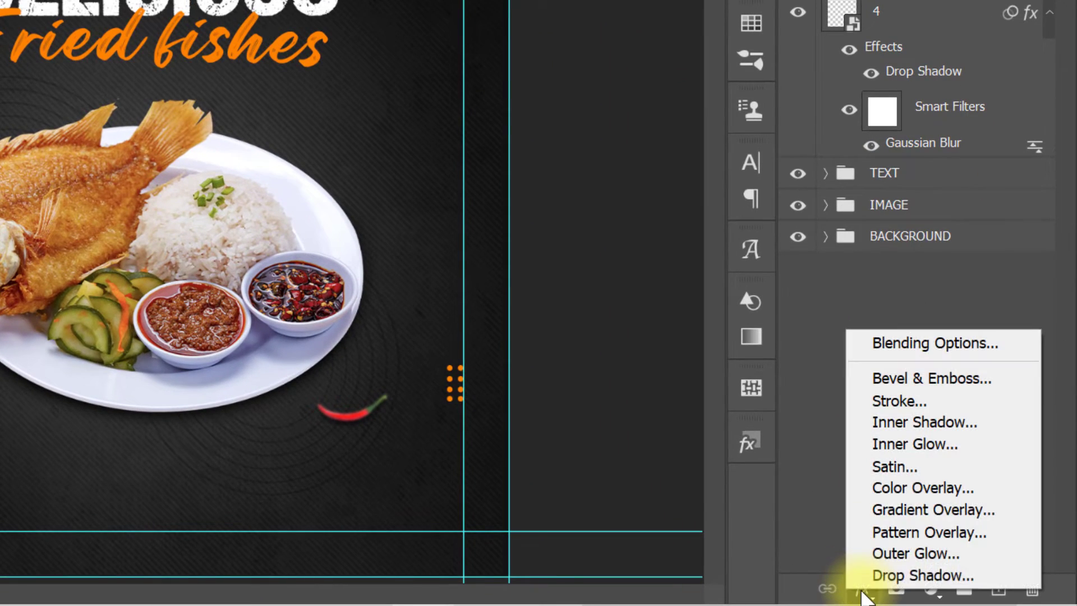
{"action": "left_click", "coordinate": [855, 342]}
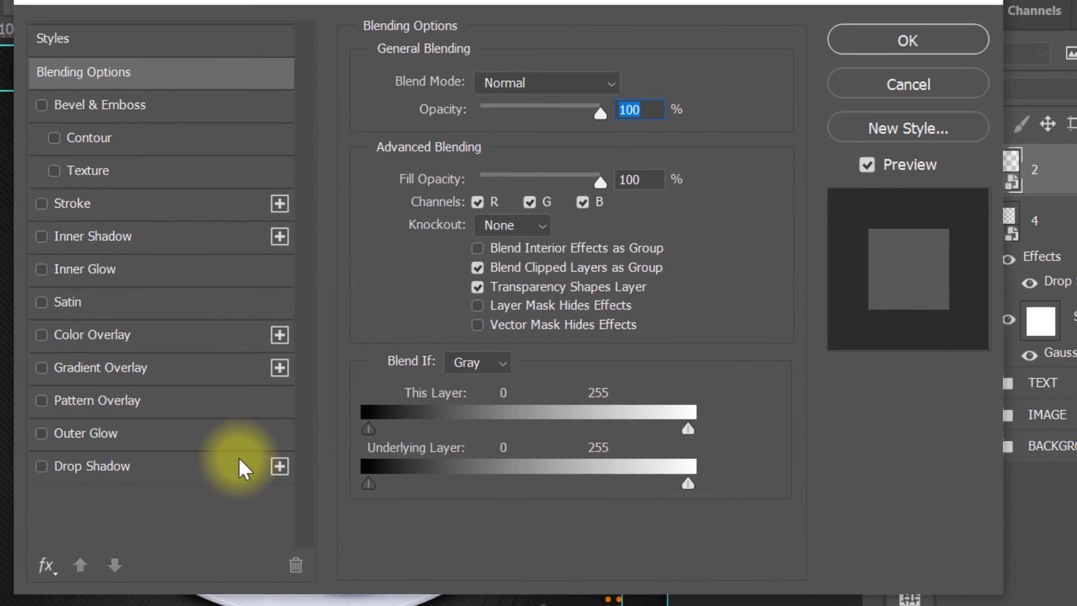
{"action": "left_click", "coordinate": [178, 388]}
{"action": "left_click_drag", "start_coordinate": [386, 5], "coordinate": [471, 4]}
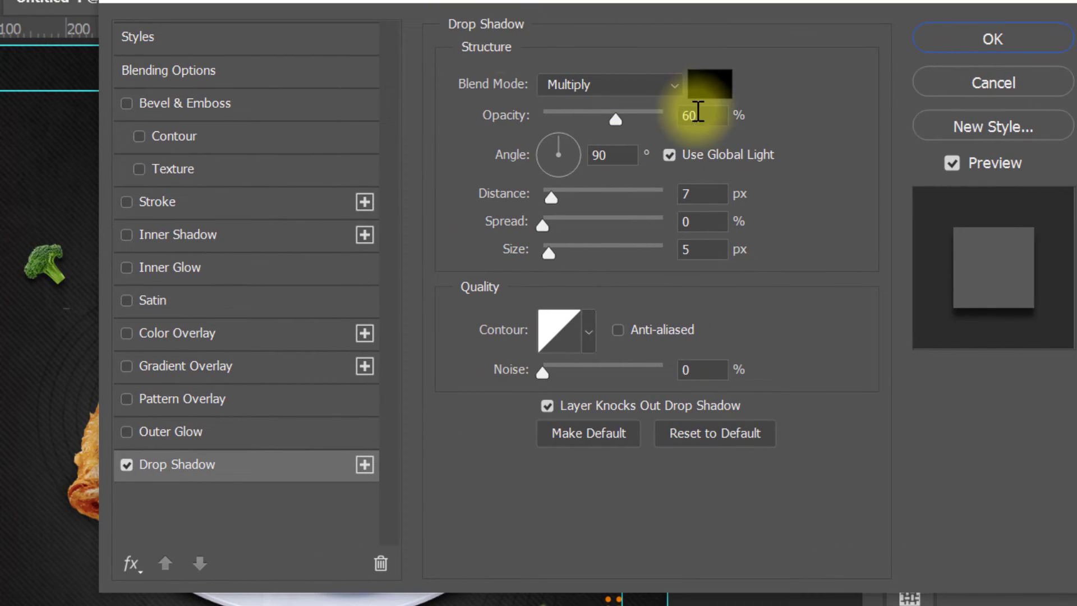
{"action": "left_click", "coordinate": [614, 118]}
{"action": "left_click", "coordinate": [723, 195]}
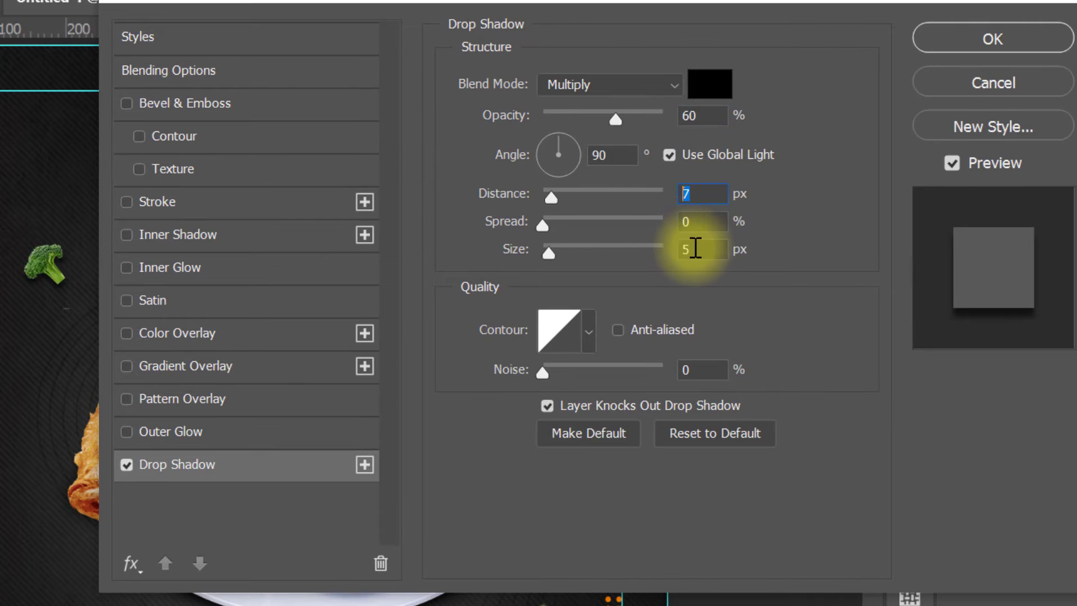
{"action": "left_click", "coordinate": [694, 247]}
{"action": "left_click", "coordinate": [957, 41]}
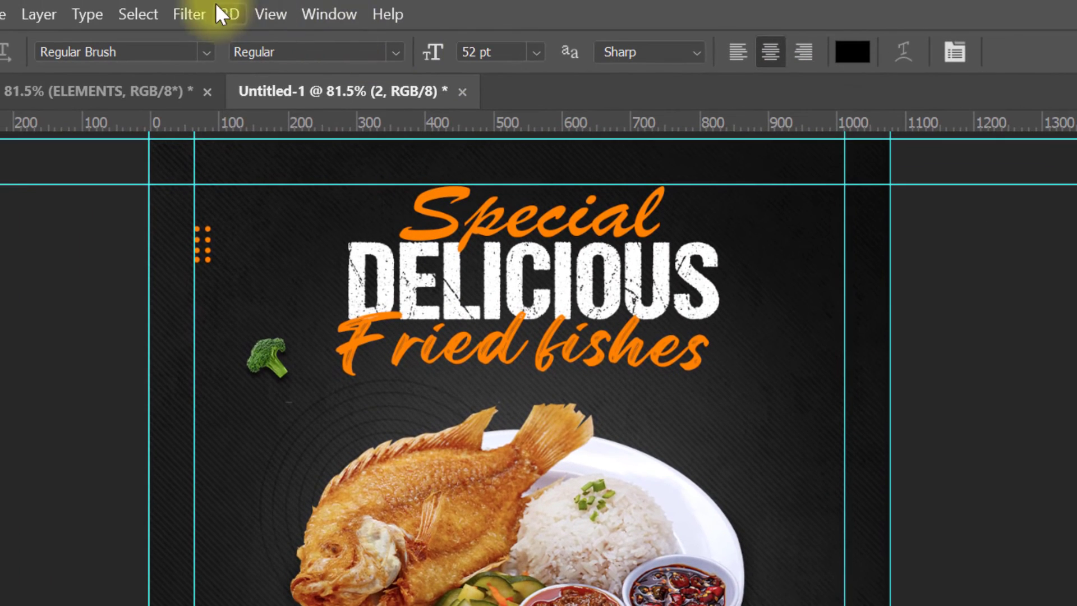
Step: Apply a Gaussian Blur with a radius of 2 pixels to the broccoli layer
{"action": "left_click", "coordinate": [193, 14]}
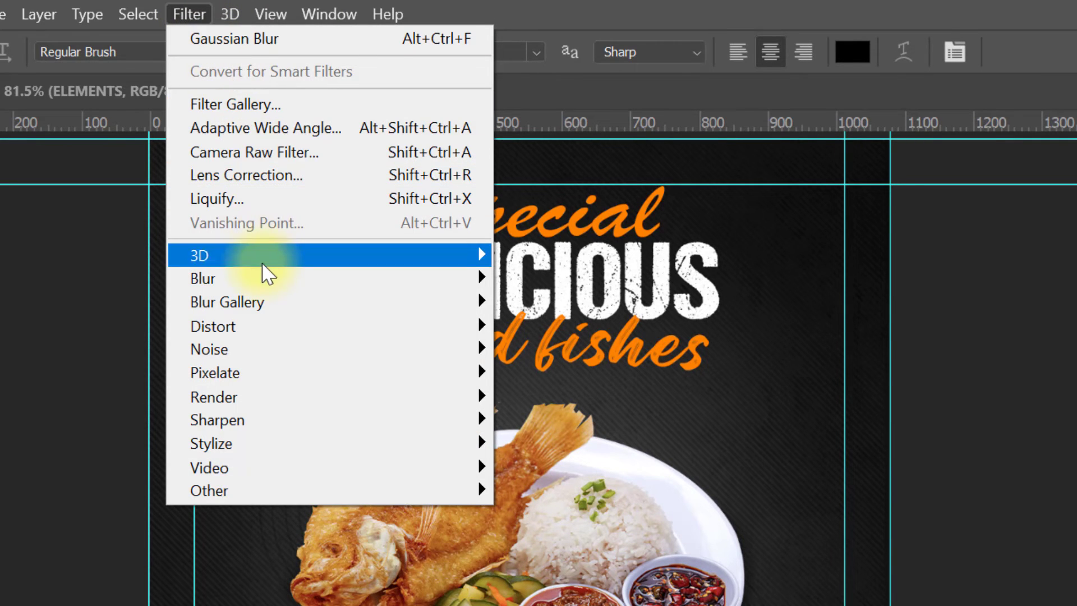
{"action": "mouse_move", "coordinate": [176, 278]}
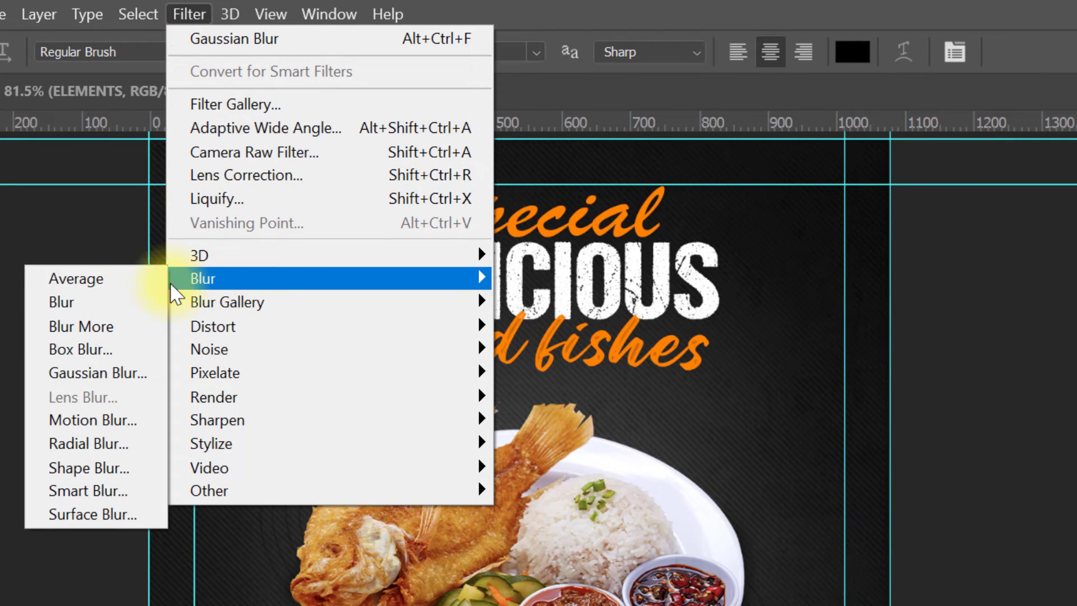
{"action": "left_click", "coordinate": [150, 373]}
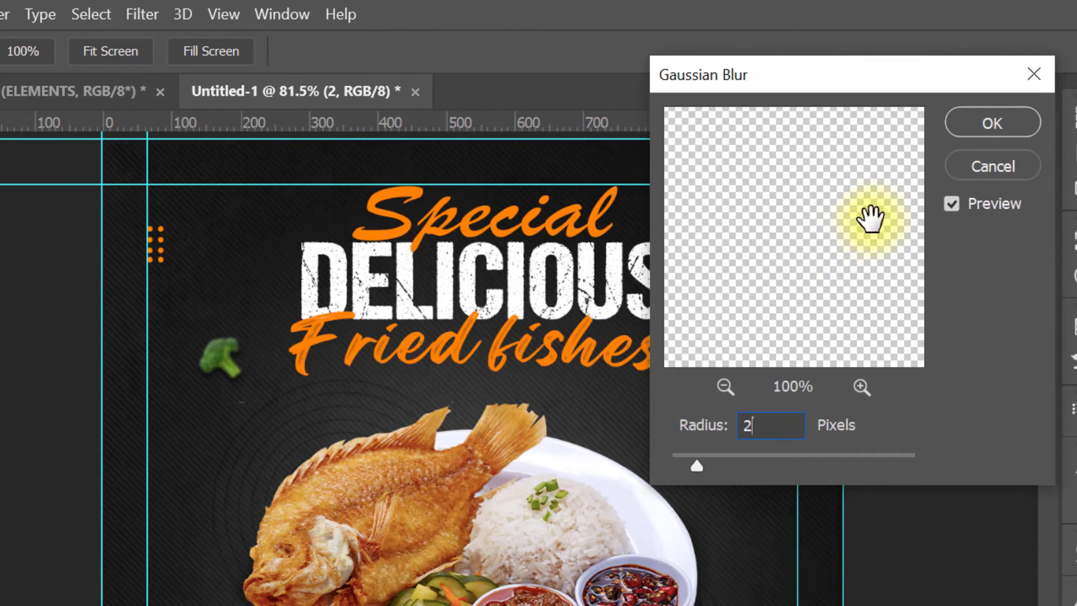
{"action": "left_click", "coordinate": [976, 122]}
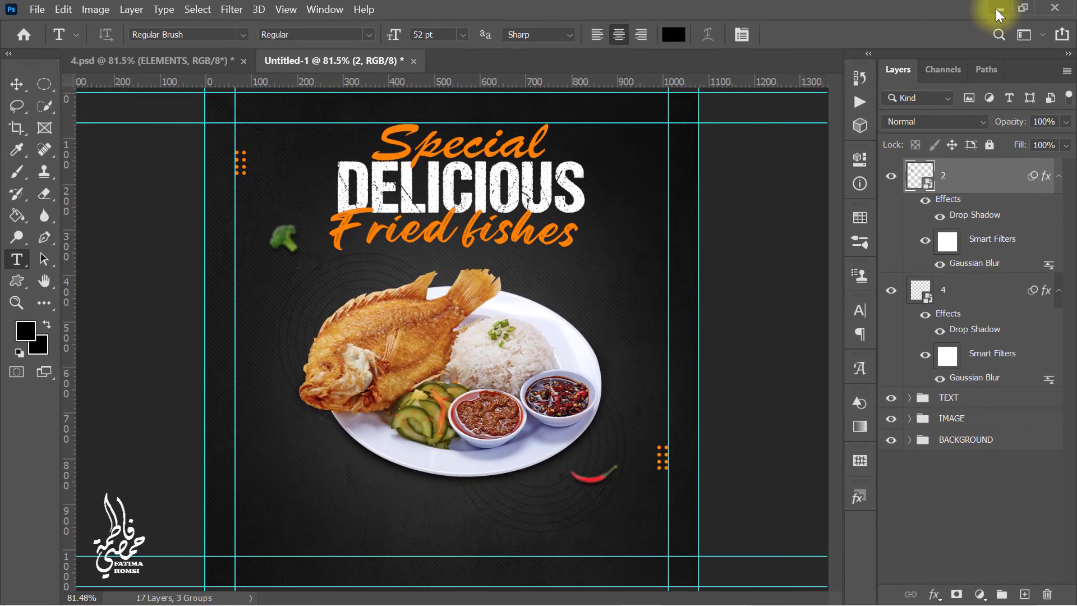
Step: Place the tomato image 3 from the assets folder, scaled to about 23.5%, below and to the left of the plate
{"action": "left_click", "coordinate": [997, 9]}
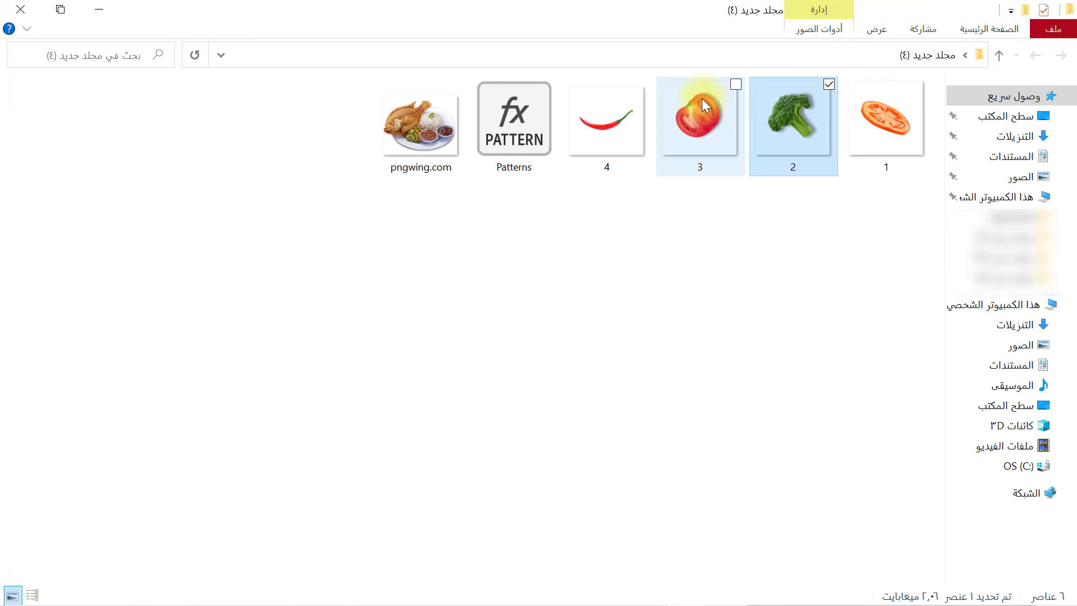
{"action": "left_click", "coordinate": [685, 122]}
{"action": "left_click_drag", "start_coordinate": [684, 122], "coordinate": [342, 513]}
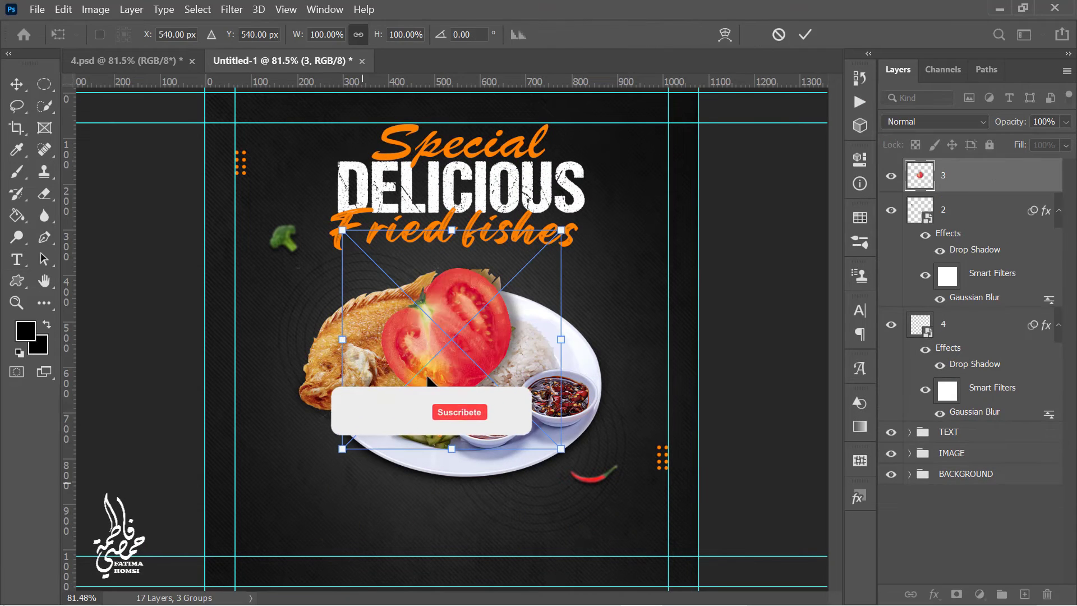
{"action": "left_click_drag", "start_coordinate": [402, 339], "coordinate": [294, 448]}
{"action": "left_click_drag", "start_coordinate": [340, 343], "coordinate": [299, 470]}
{"action": "left_click_drag", "start_coordinate": [340, 509], "coordinate": [318, 496]}
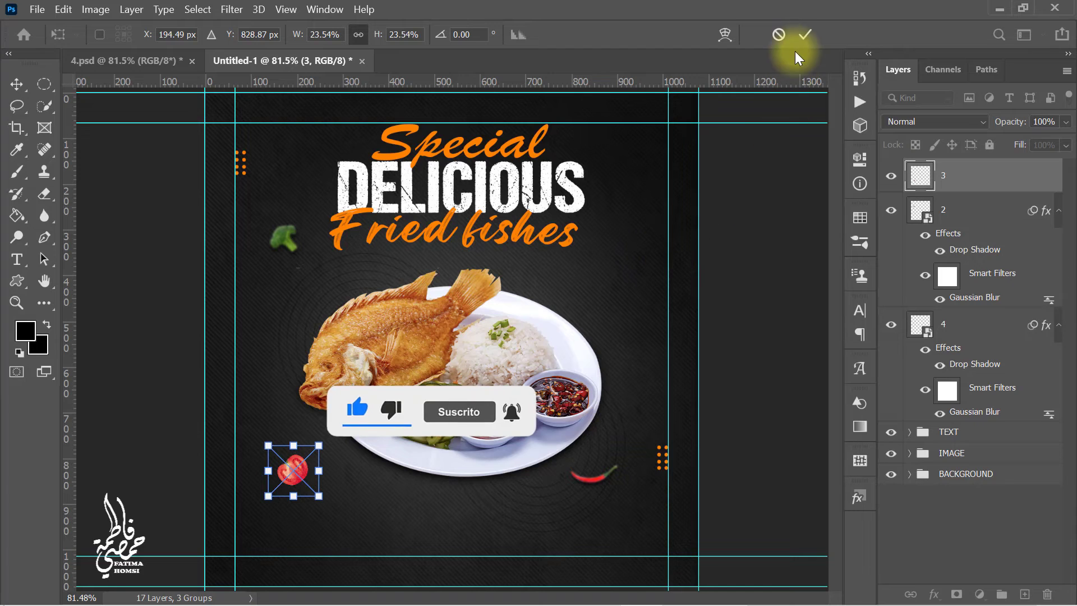
{"action": "left_click", "coordinate": [805, 34]}
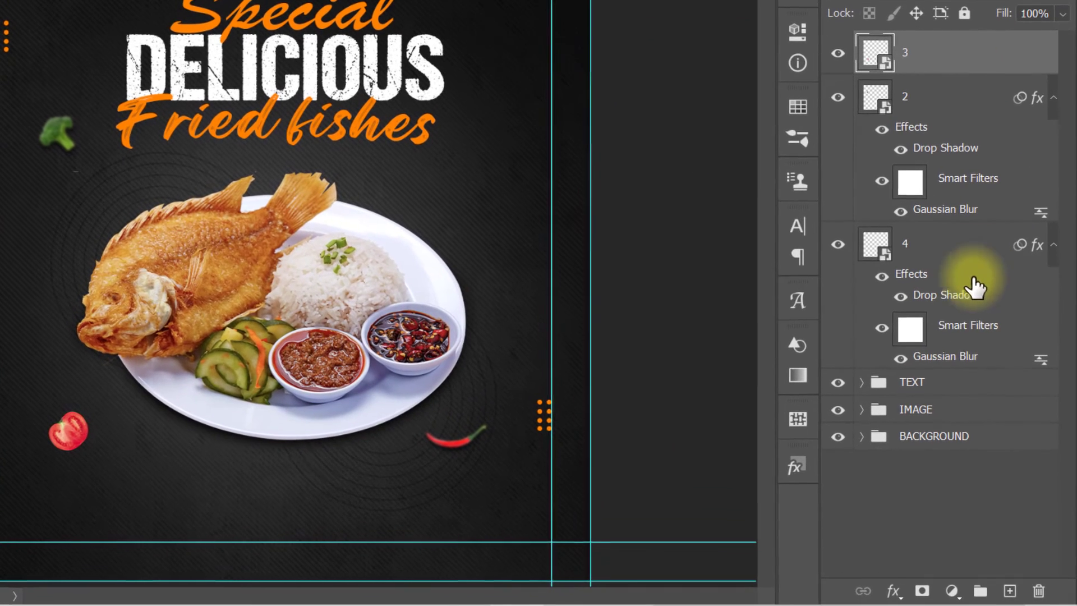
Step: Add a Levels adjustment clipped to the tomato layer with the black input level set to 12
{"action": "left_click", "coordinate": [951, 591]}
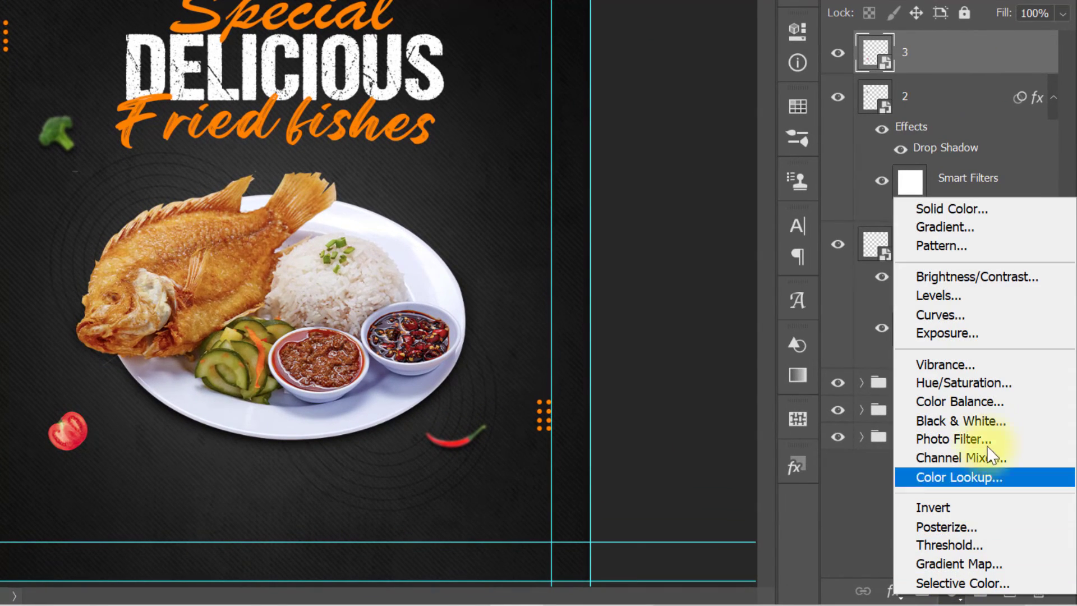
{"action": "left_click", "coordinate": [1014, 308]}
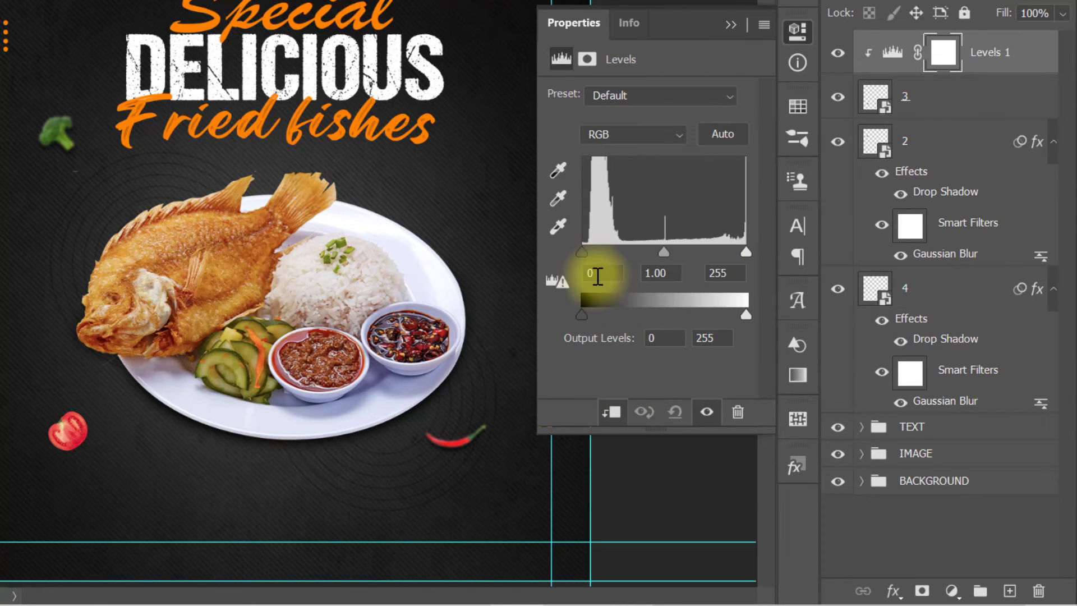
{"action": "left_click_drag", "start_coordinate": [589, 257], "coordinate": [588, 257]}
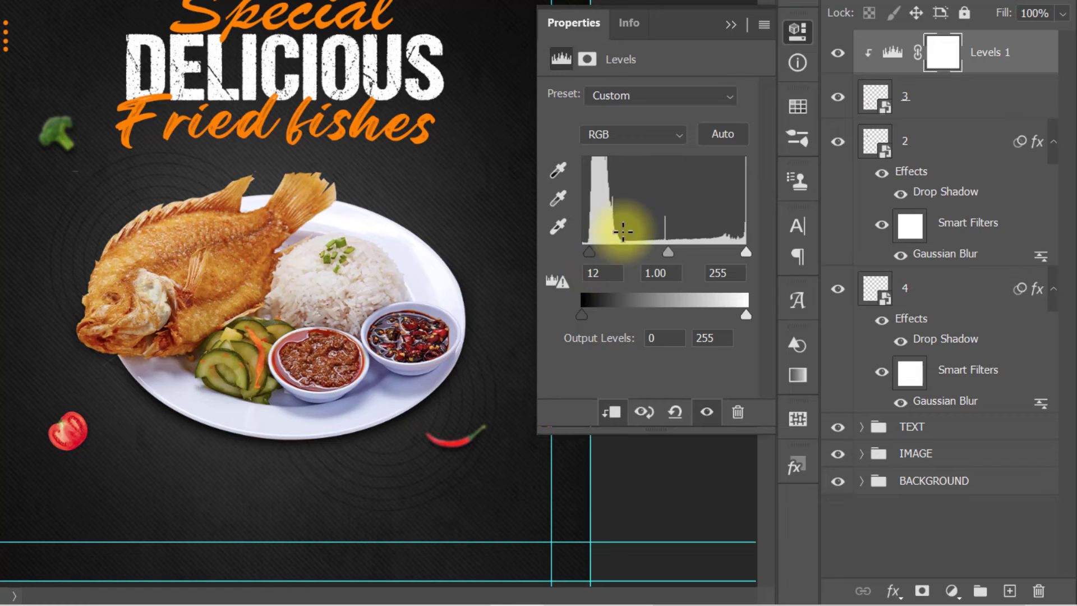
{"action": "left_click", "coordinate": [729, 26]}
Step: Add a Drop Shadow to the tomato layer with 60% opacity, 7 px distance and 5 px size
{"action": "left_click", "coordinate": [956, 110]}
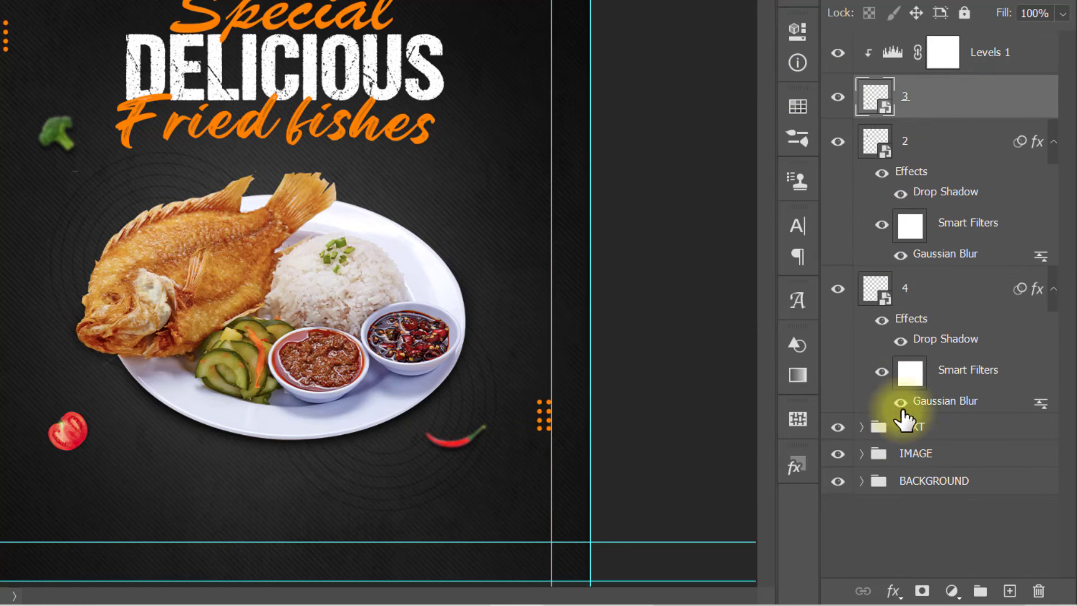
{"action": "left_click", "coordinate": [891, 596]}
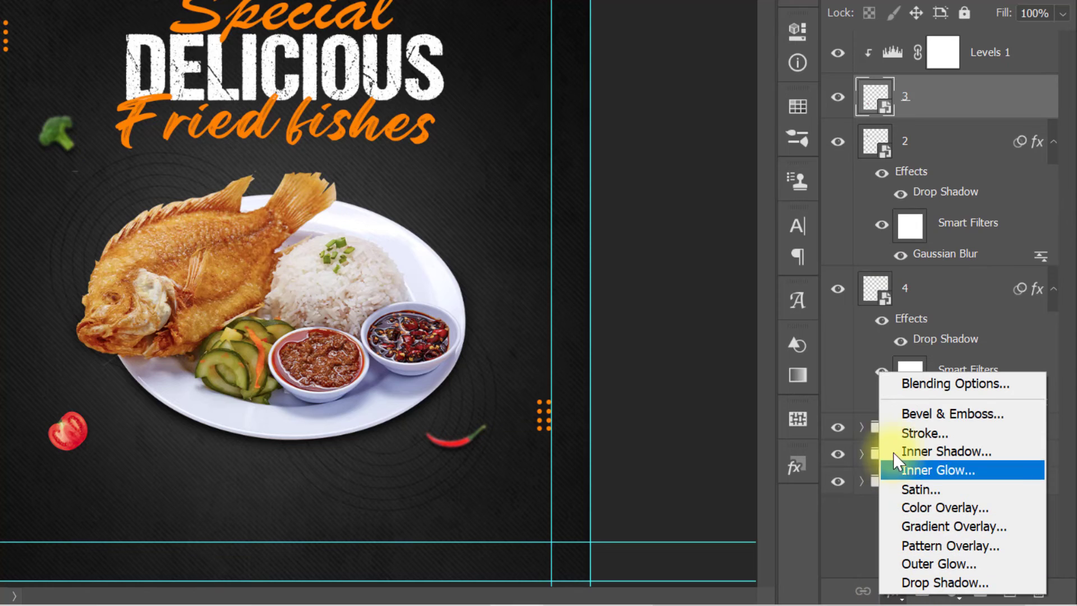
{"action": "left_click", "coordinate": [890, 384]}
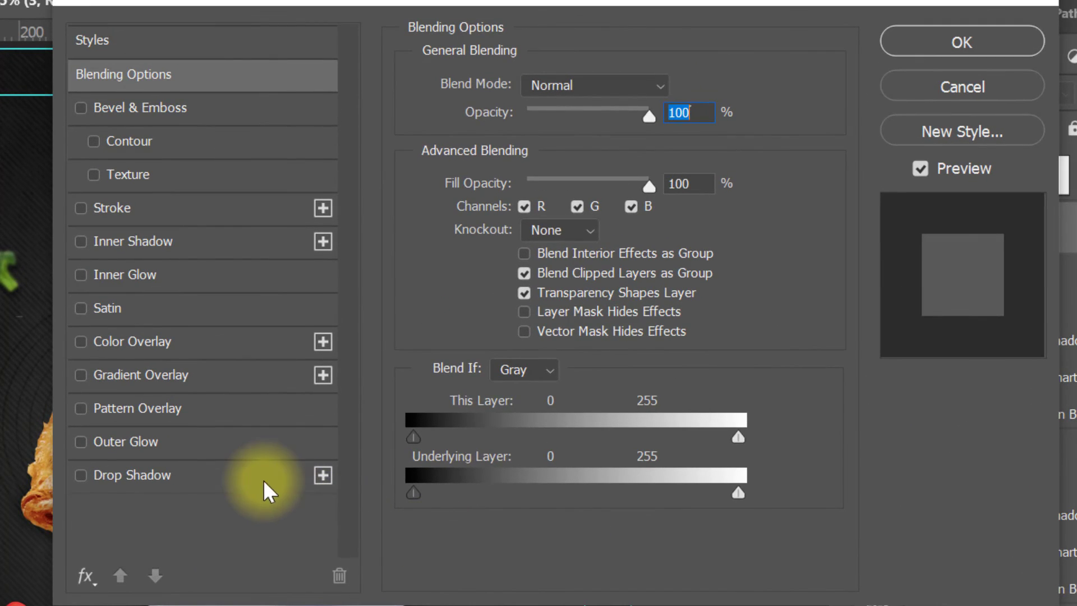
{"action": "left_click", "coordinate": [254, 476]}
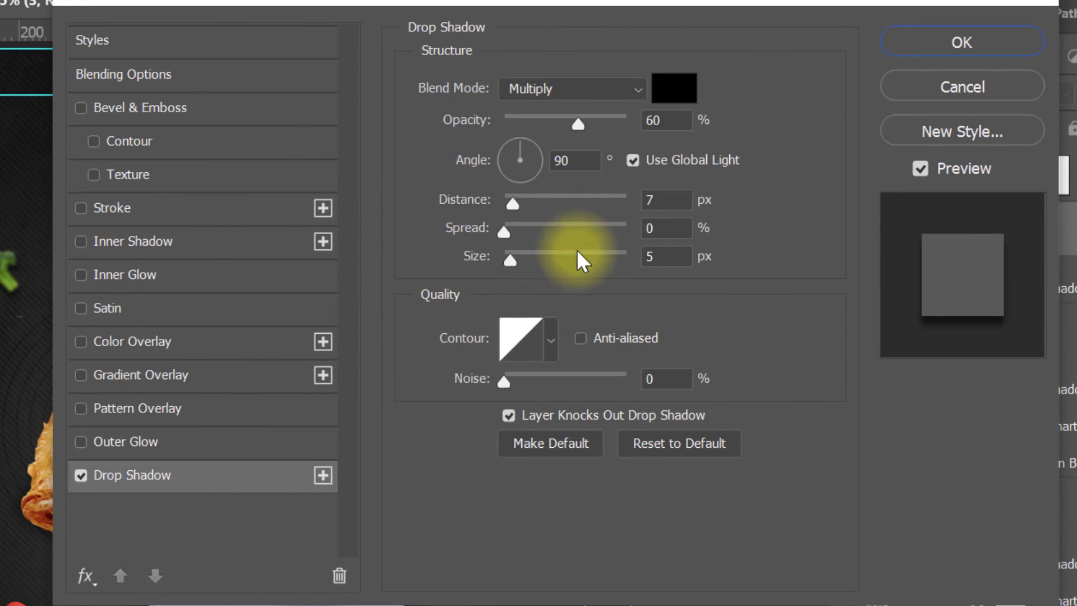
{"action": "left_click", "coordinate": [652, 119]}
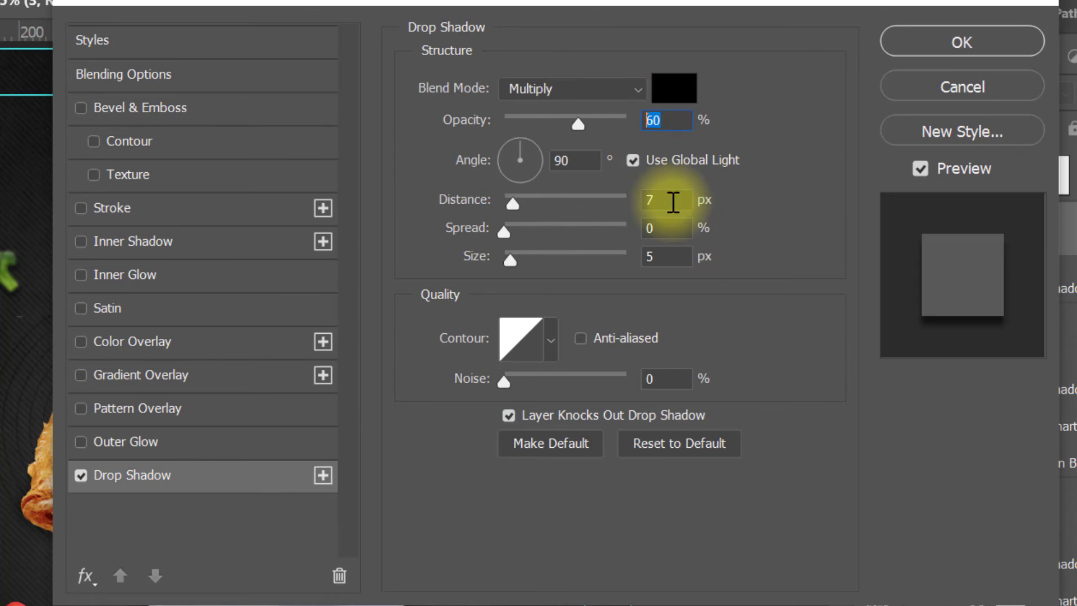
{"action": "left_click", "coordinate": [681, 199]}
{"action": "left_click", "coordinate": [662, 256]}
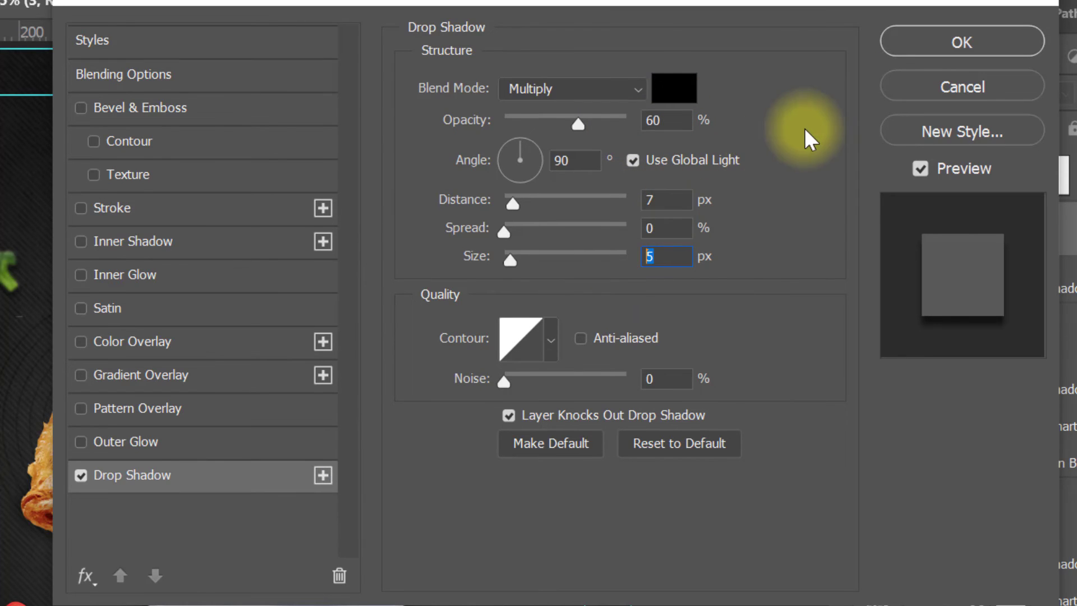
{"action": "left_click", "coordinate": [910, 50]}
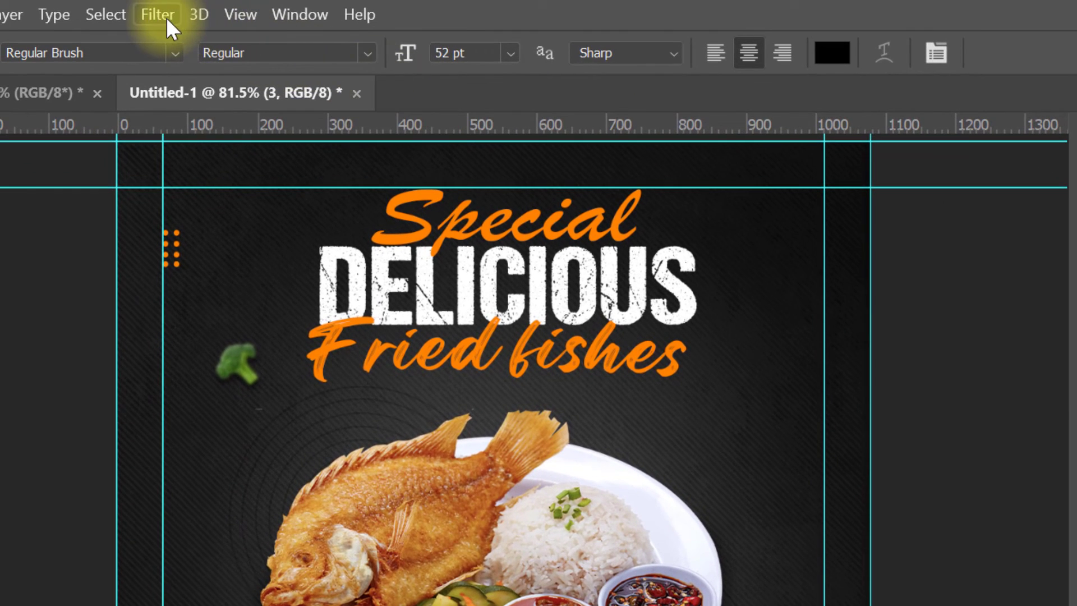
Step: Apply a Gaussian Blur with a radius of 2 pixels to the tomato layer
{"action": "left_click", "coordinate": [166, 18]}
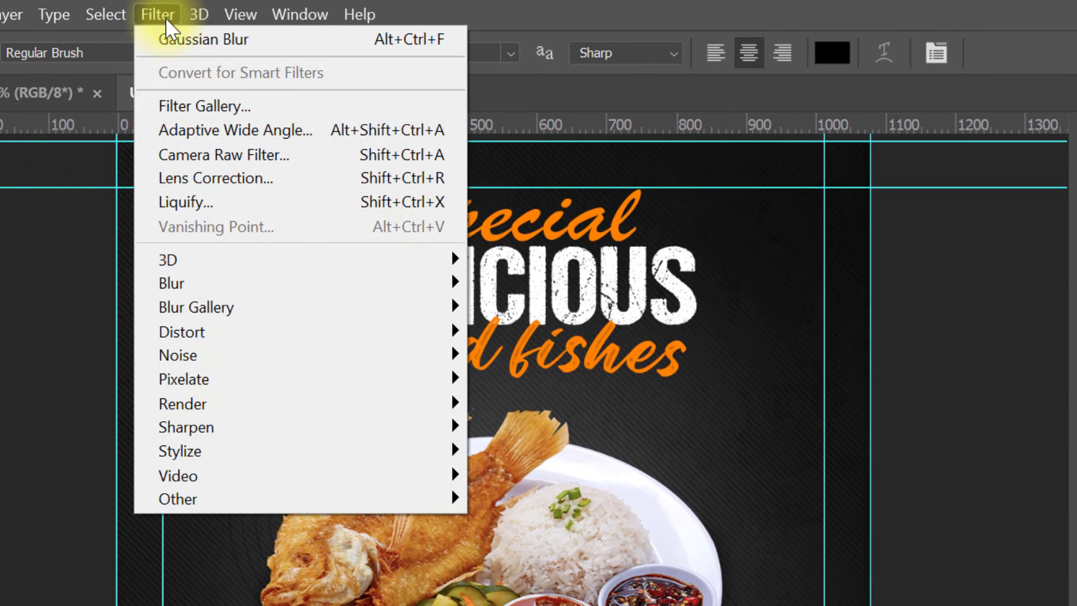
{"action": "mouse_move", "coordinate": [226, 281]}
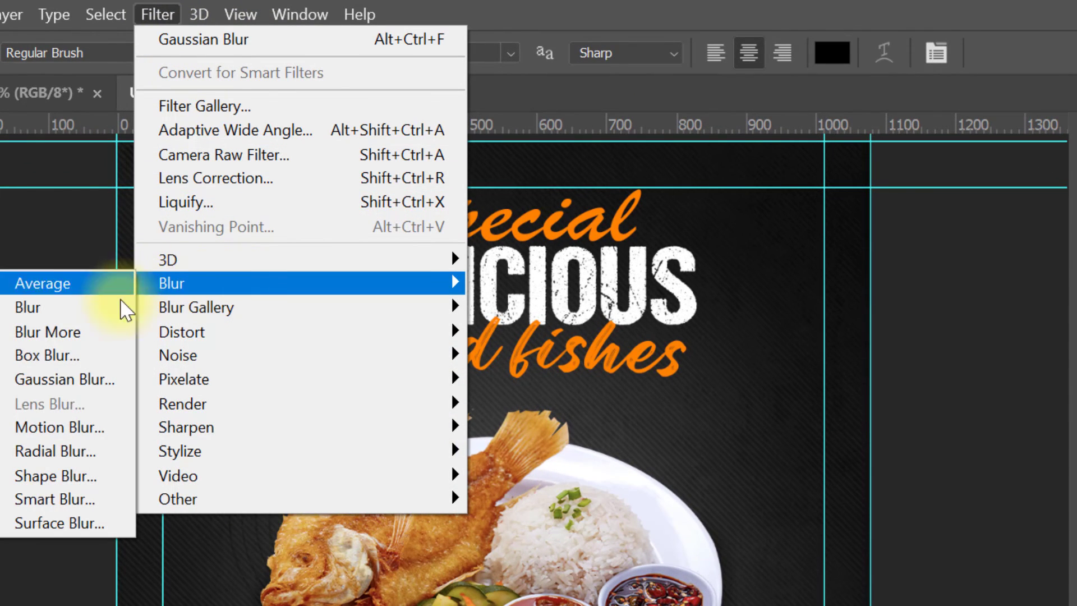
{"action": "left_click", "coordinate": [116, 375]}
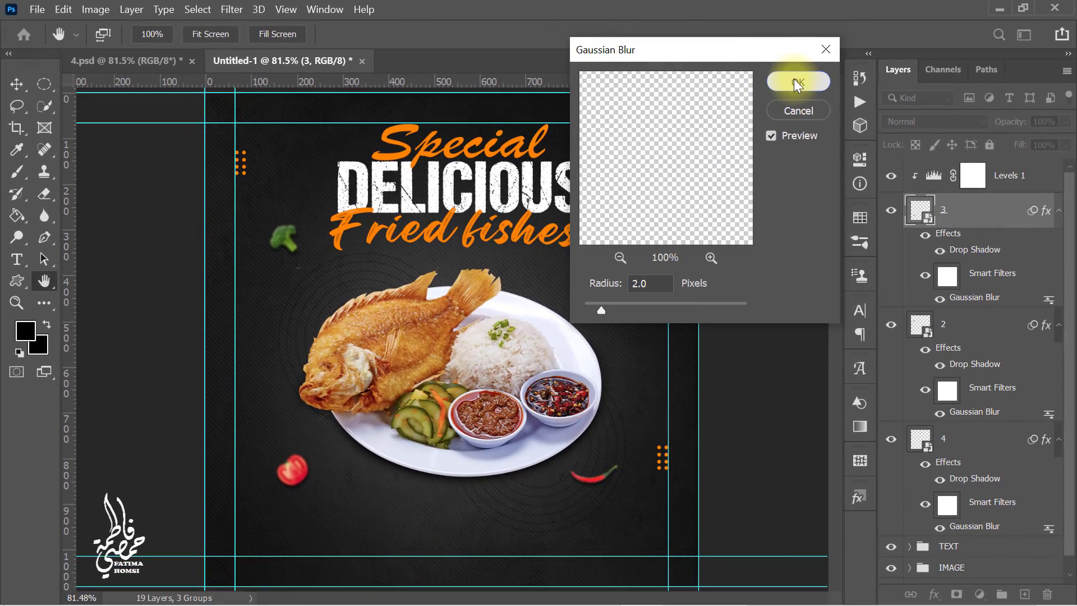
{"action": "left_click", "coordinate": [793, 82]}
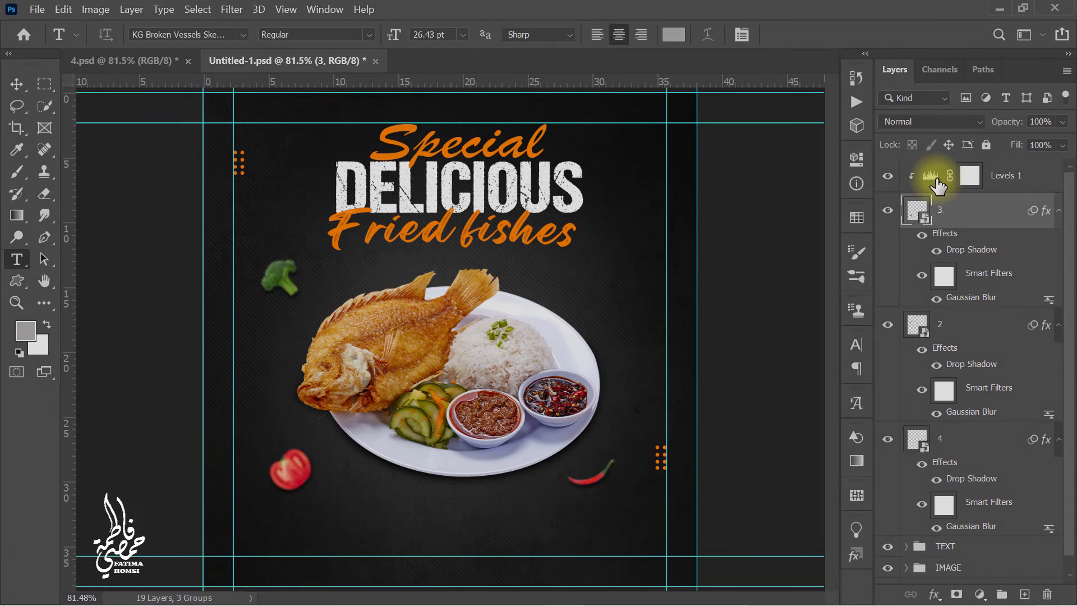
Step: Group the Levels adjustment with the tomato, broccoli and chili layers, and name the group ELEMENTS
{"action": "left_click", "coordinate": [938, 184]}
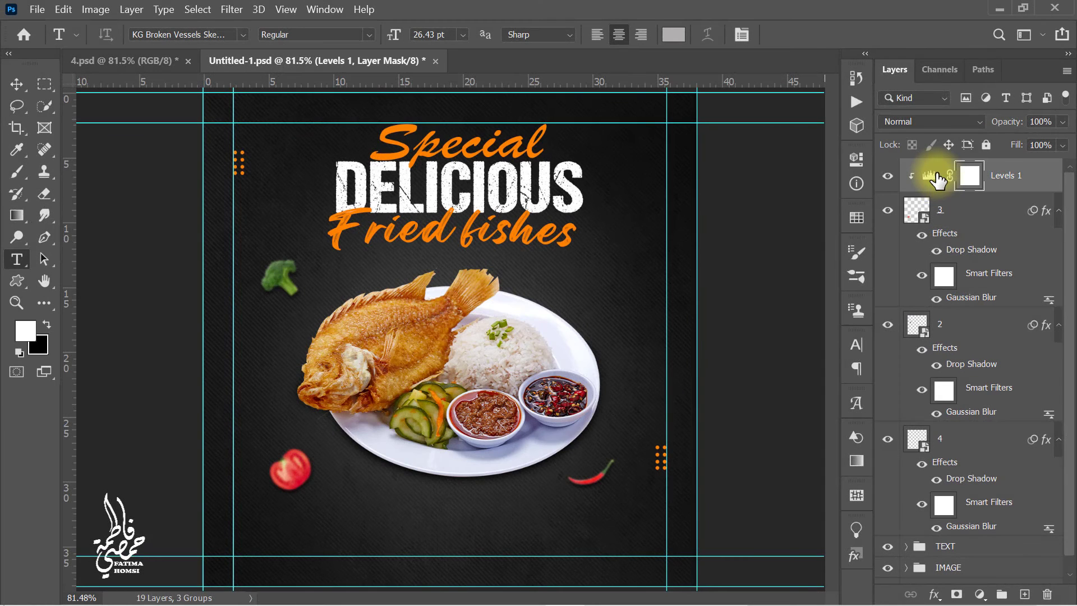
{"action": "key", "text": "shift"}
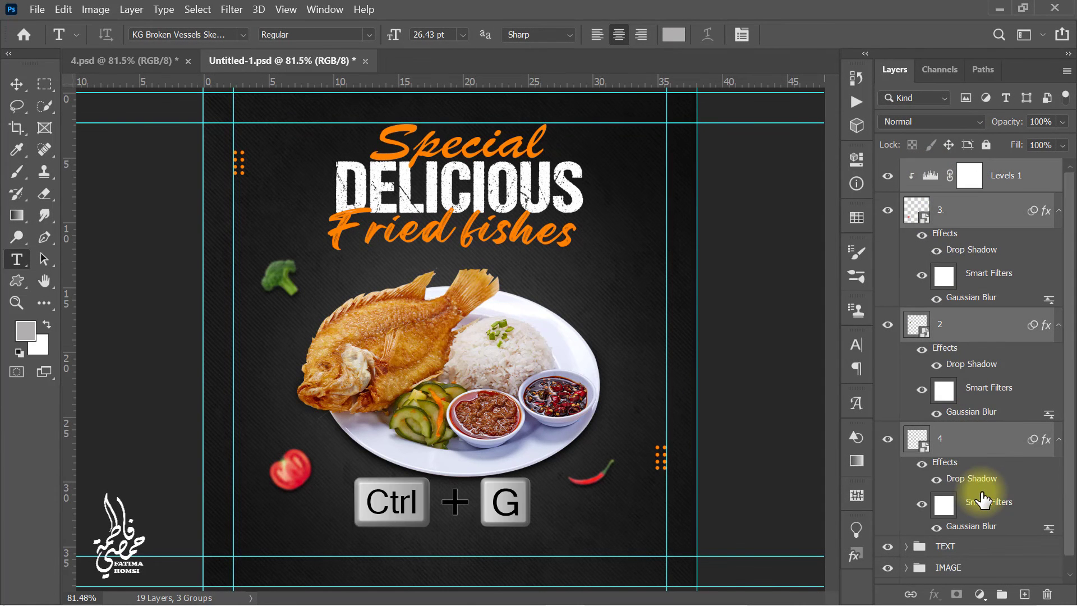
{"action": "key", "text": "ctrl+g"}
{"action": "double_click", "coordinate": [944, 168]}
{"action": "type", "text": "ELE"}
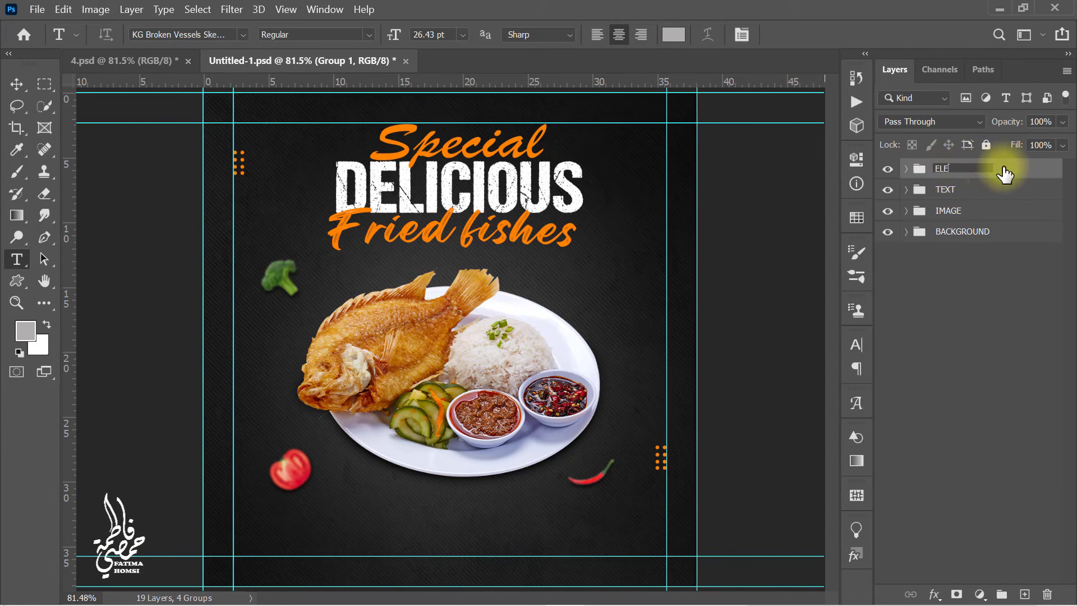
{"action": "type", "text": "MENTS"}
{"action": "key", "text": "Return"}
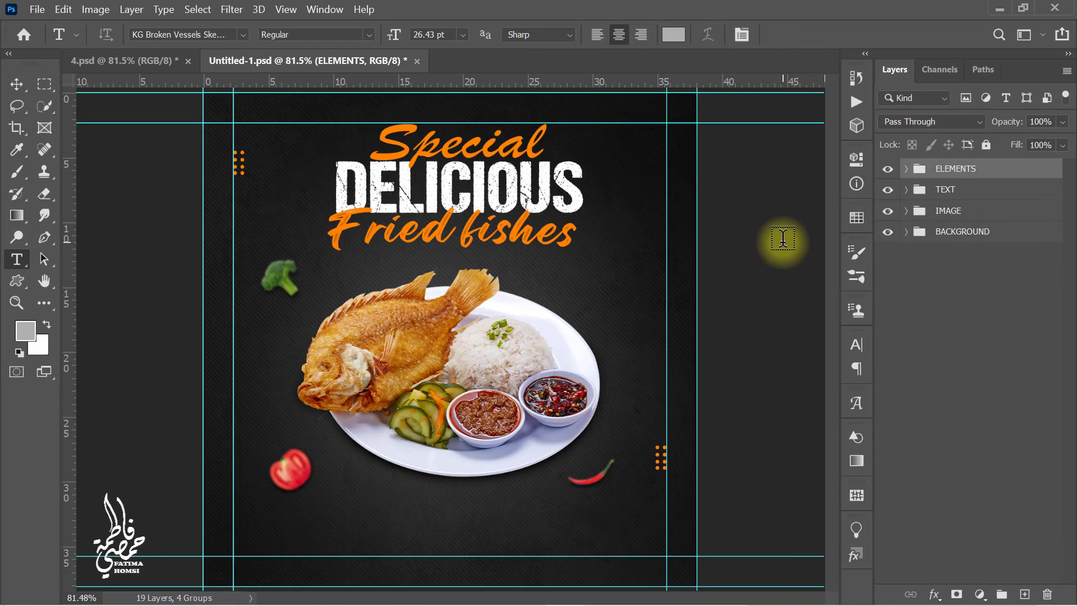
Step: Paste the DISCOUNT group with the 20% badge and position it above the right edge of the plate
{"action": "key", "text": "ctrl+v"}
{"action": "key", "text": "ctrl+t"}
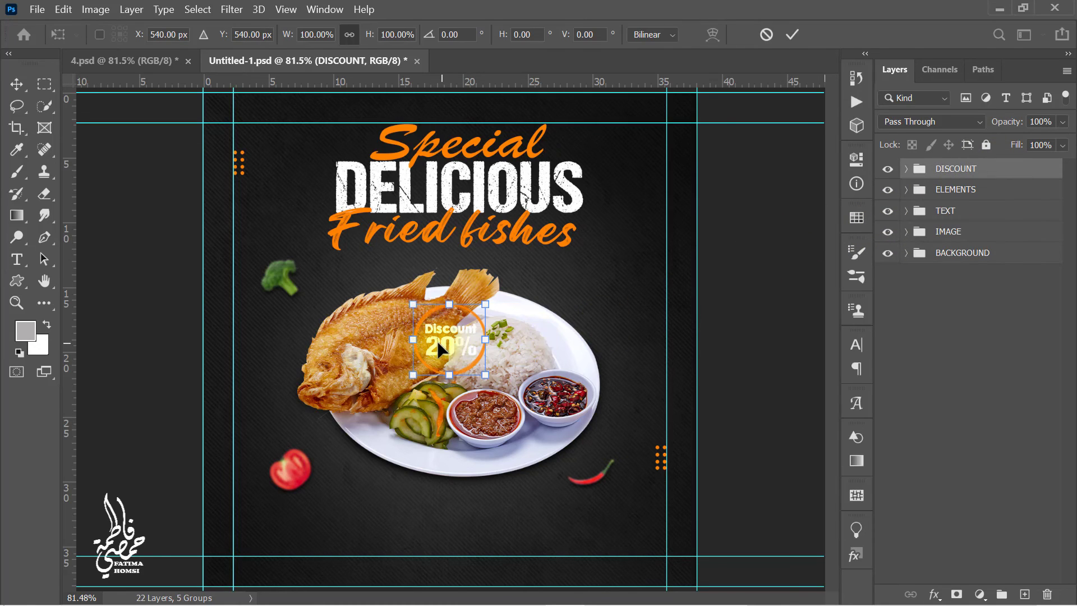
{"action": "left_click_drag", "start_coordinate": [438, 345], "coordinate": [604, 295]}
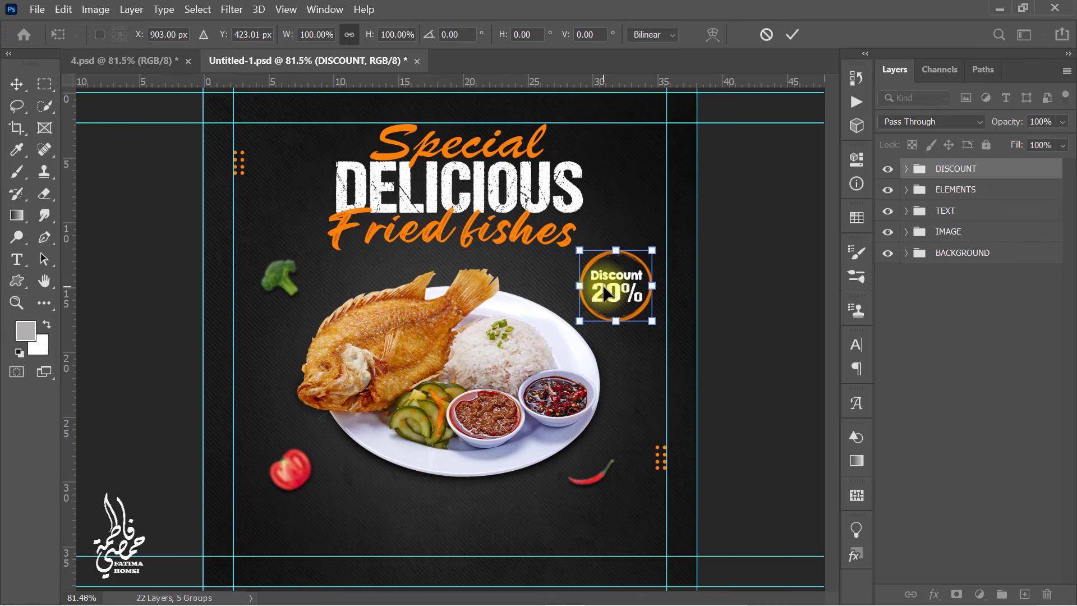
{"action": "left_click", "coordinate": [791, 34]}
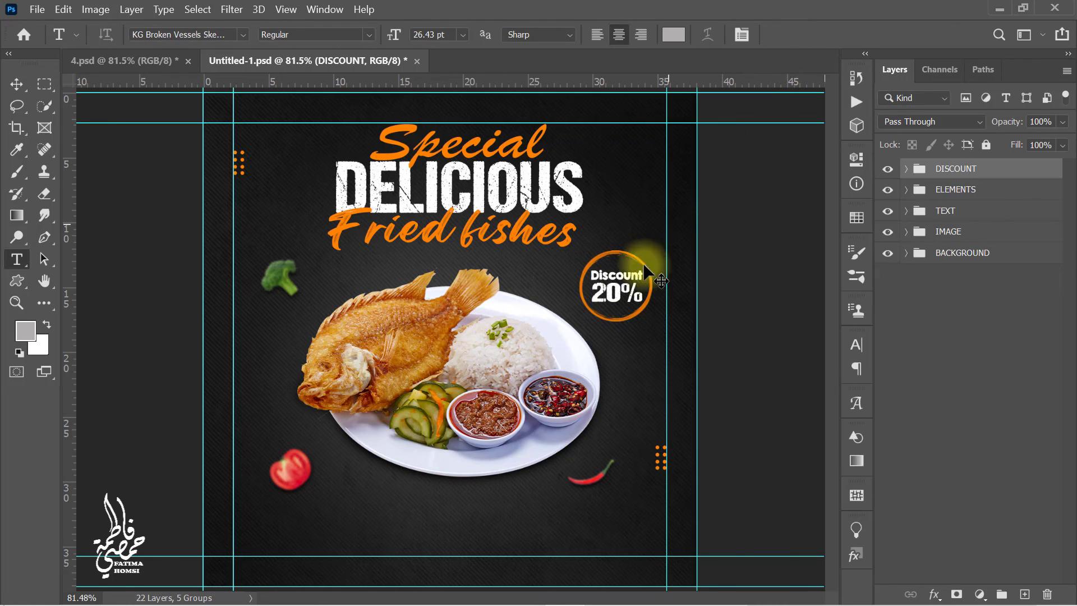
Step: Paste the ORDER group with the delivery contact line, position it along the design's bottom margin guide, and hide the guides
{"action": "key", "text": "ctrl+v"}
{"action": "key", "text": "ctrl+t"}
{"action": "left_click_drag", "start_coordinate": [469, 348], "coordinate": [468, 548]}
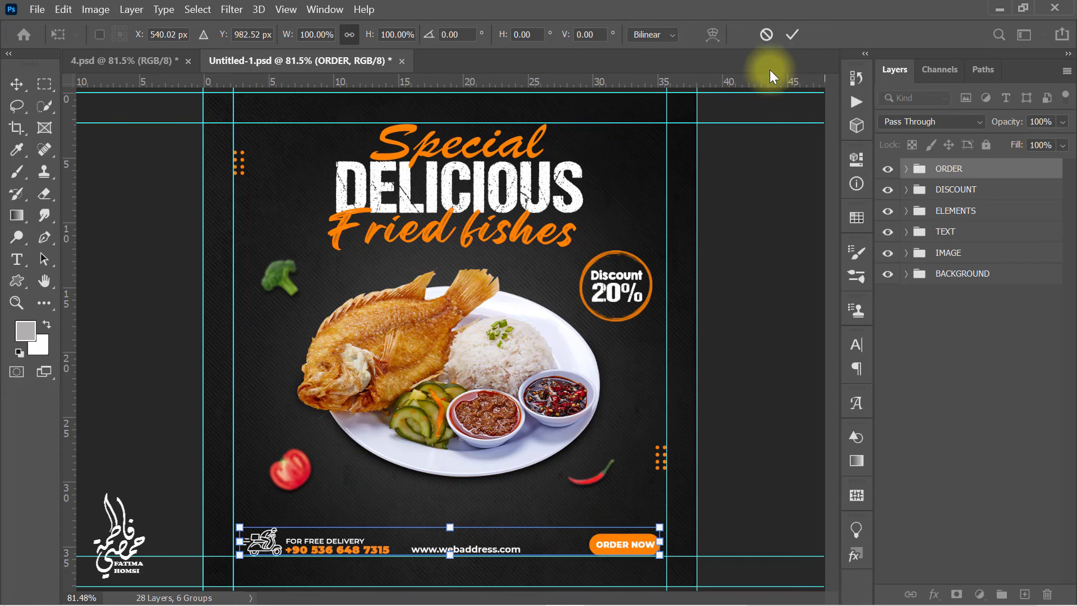
{"action": "left_click", "coordinate": [791, 35]}
{"action": "key", "text": "ctrl+h"}
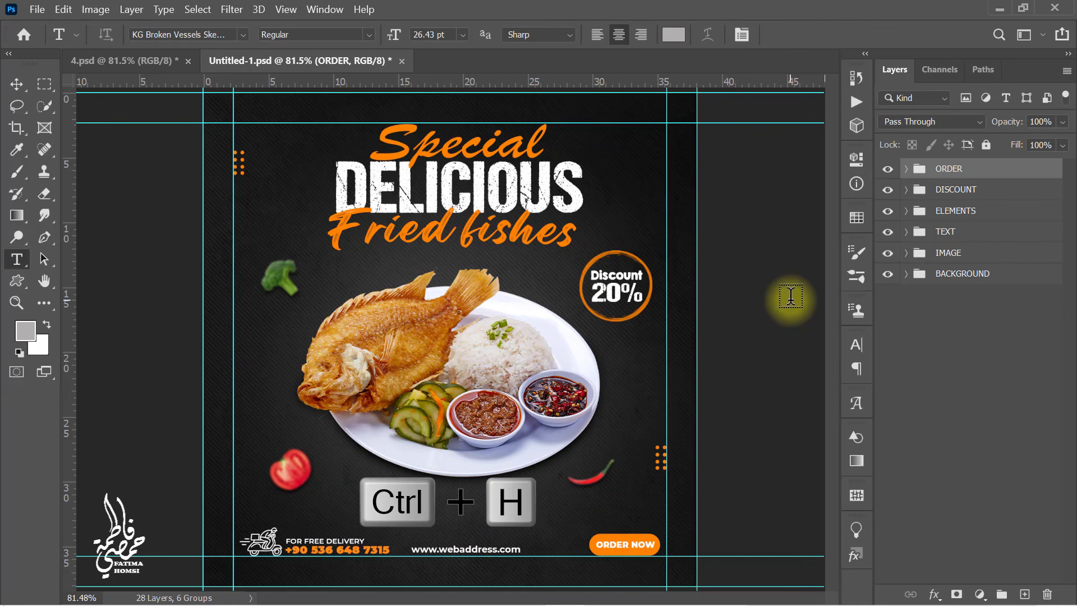